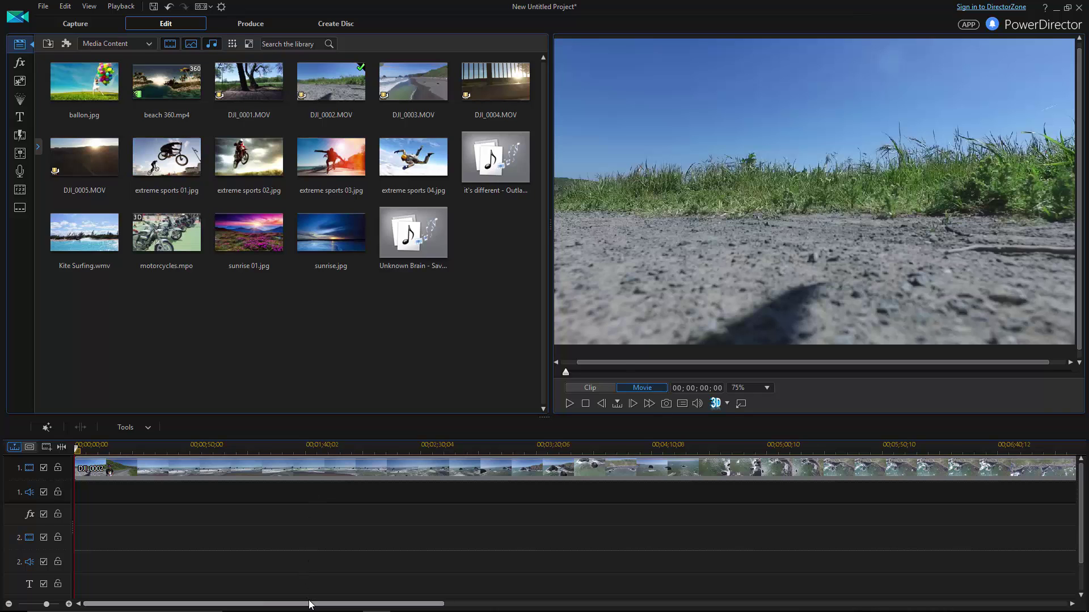
Place DJI_0003.MOV on video track 1 right after DJI_0002.
{"action": "left_click_drag", "start_coordinate": [310, 605], "coordinate": [760, 571]}
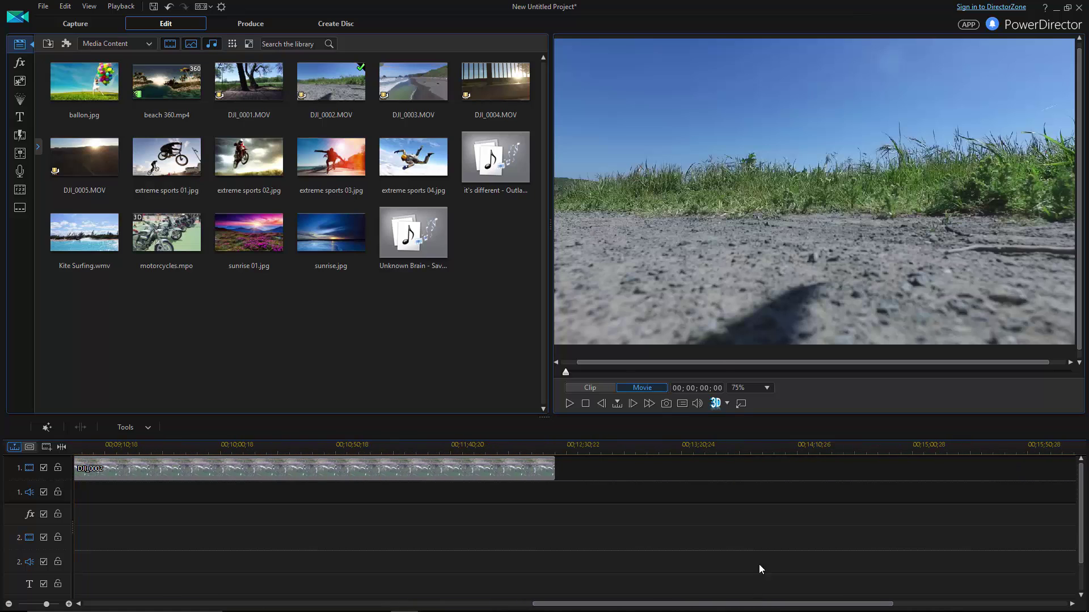
{"action": "left_click_drag", "start_coordinate": [406, 88], "coordinate": [576, 501]}
{"action": "left_click", "coordinate": [498, 550]}
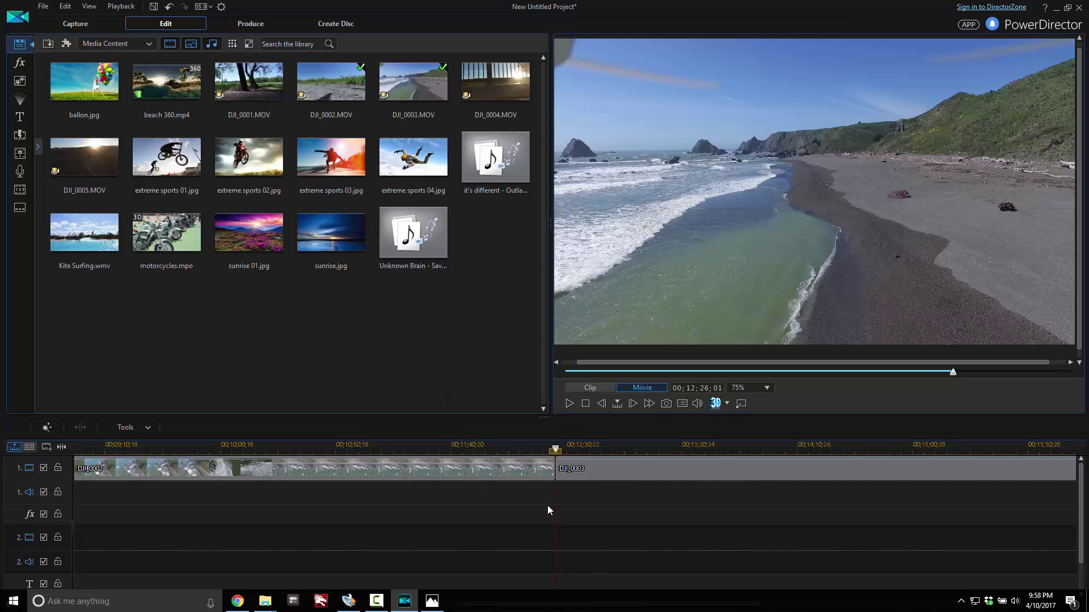
Return the movie playhead to 00;00;00;00.
{"action": "left_click_drag", "start_coordinate": [577, 604], "coordinate": [158, 605]}
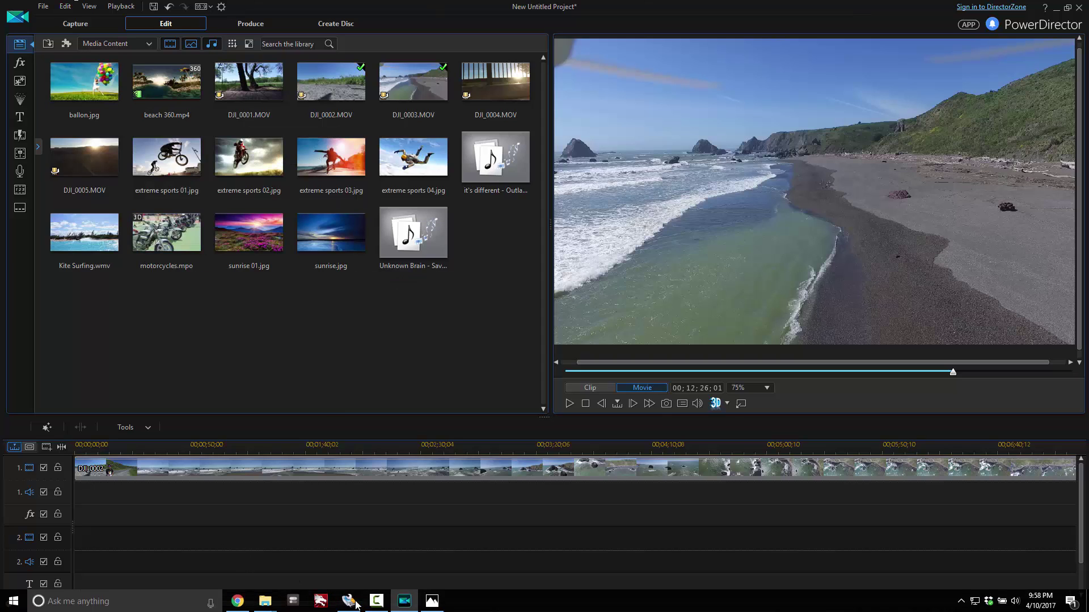
{"action": "left_click", "coordinate": [76, 447]}
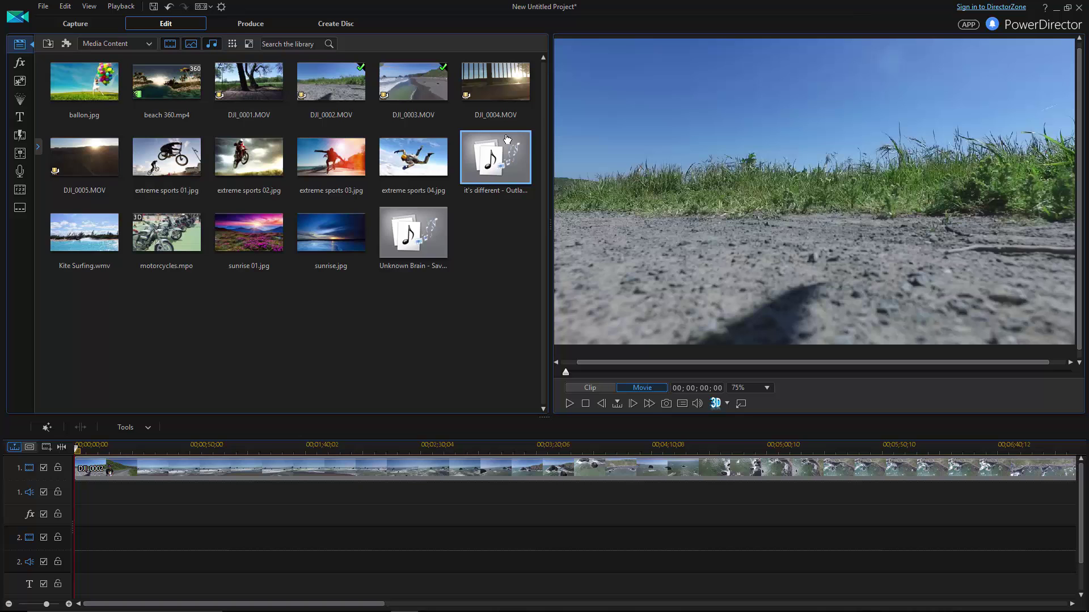
{"action": "mouse_move", "coordinate": [323, 606]}
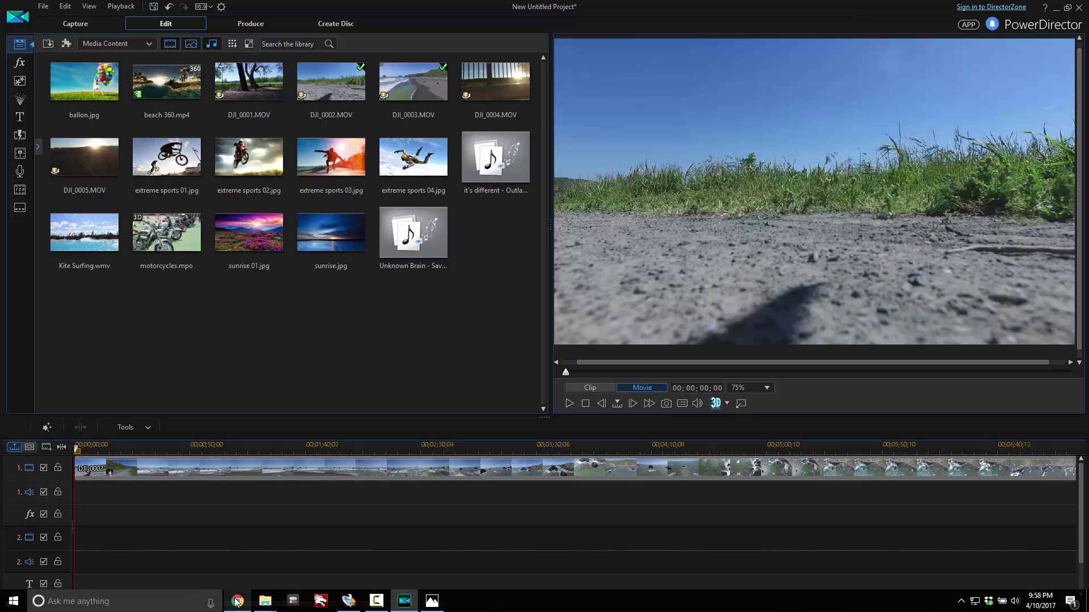
{"action": "mouse_move", "coordinate": [265, 602]}
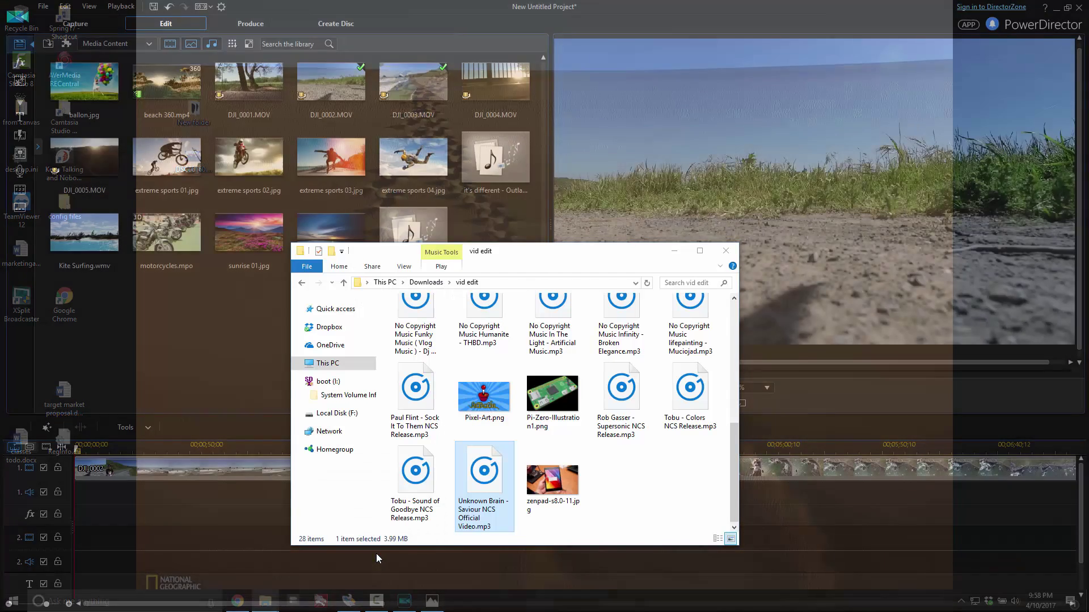
{"action": "left_click", "coordinate": [378, 559]}
{"action": "scroll", "coordinate": [570, 457], "scroll_direction": "up", "scroll_amount": 3}
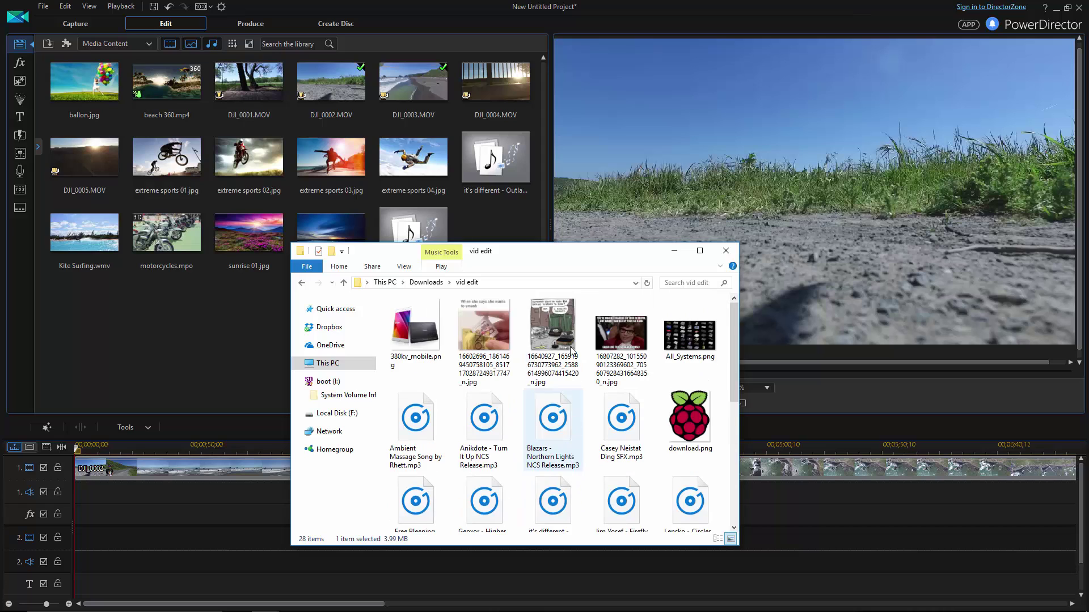
{"action": "scroll", "coordinate": [570, 351], "scroll_direction": "down", "scroll_amount": 4}
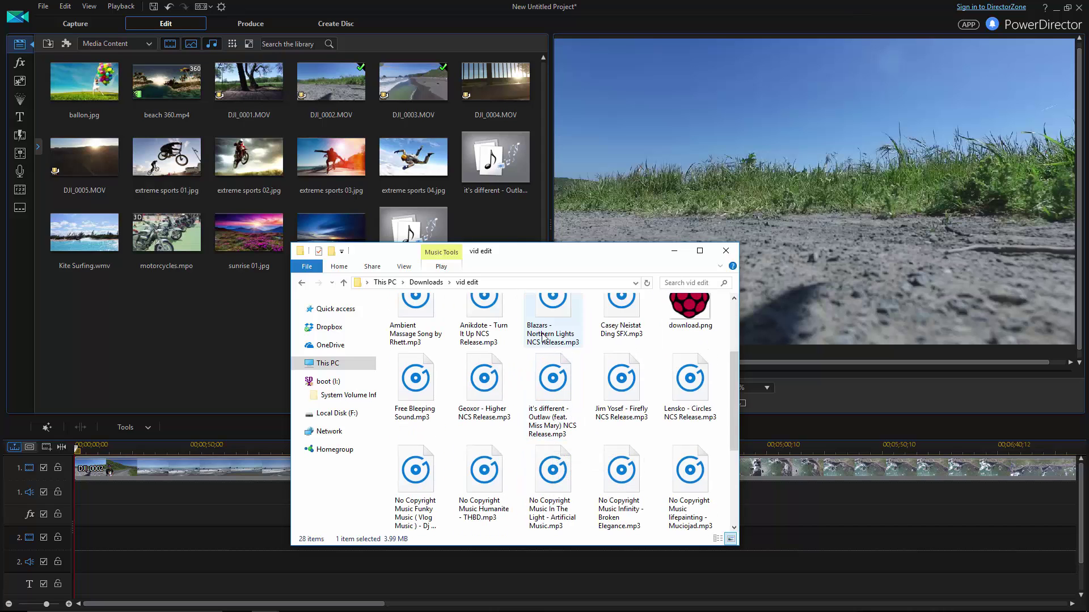
{"action": "left_click", "coordinate": [416, 382]}
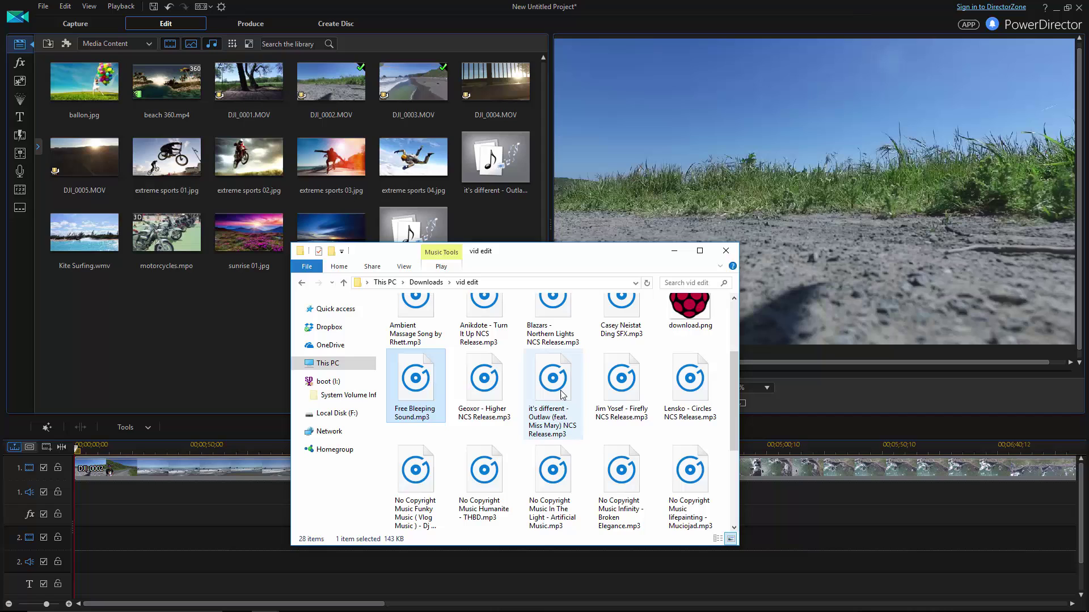
{"action": "scroll", "coordinate": [654, 455], "scroll_direction": "down", "scroll_amount": 3}
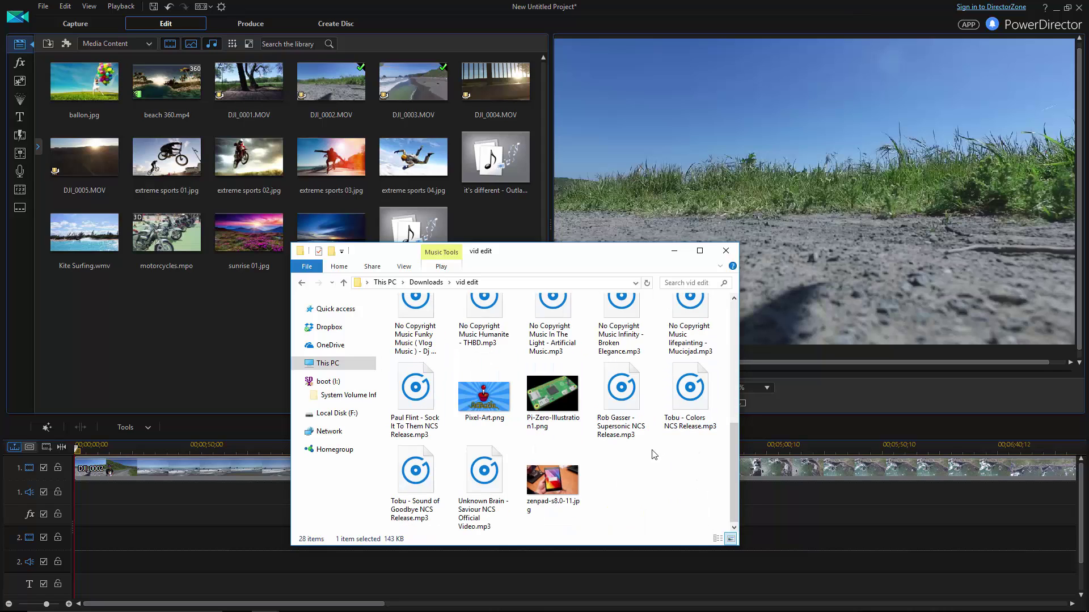
{"action": "left_click", "coordinate": [680, 253]}
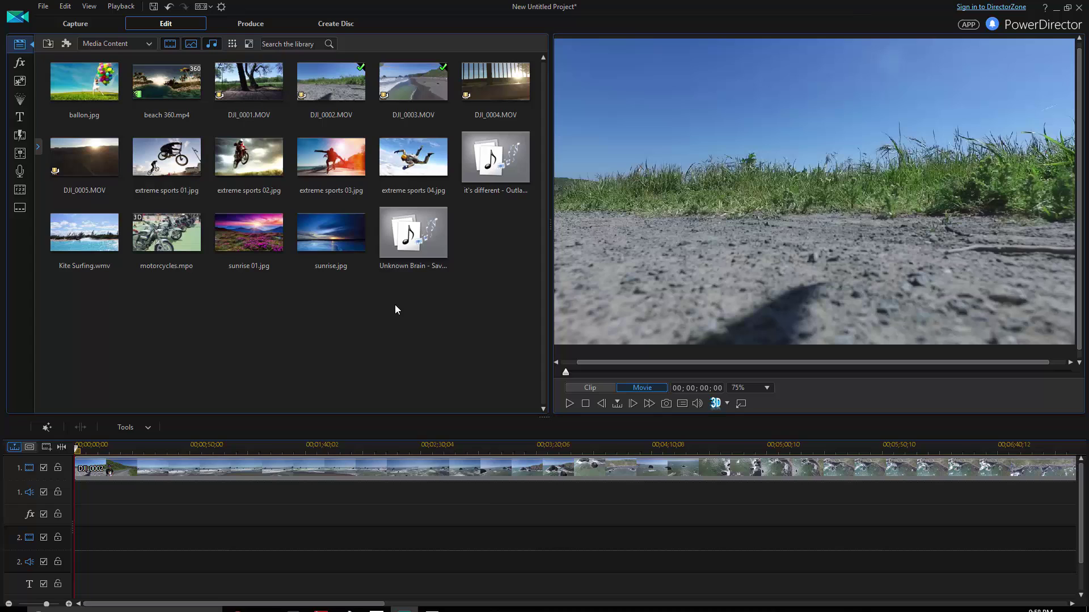
{"action": "left_click", "coordinate": [490, 169]}
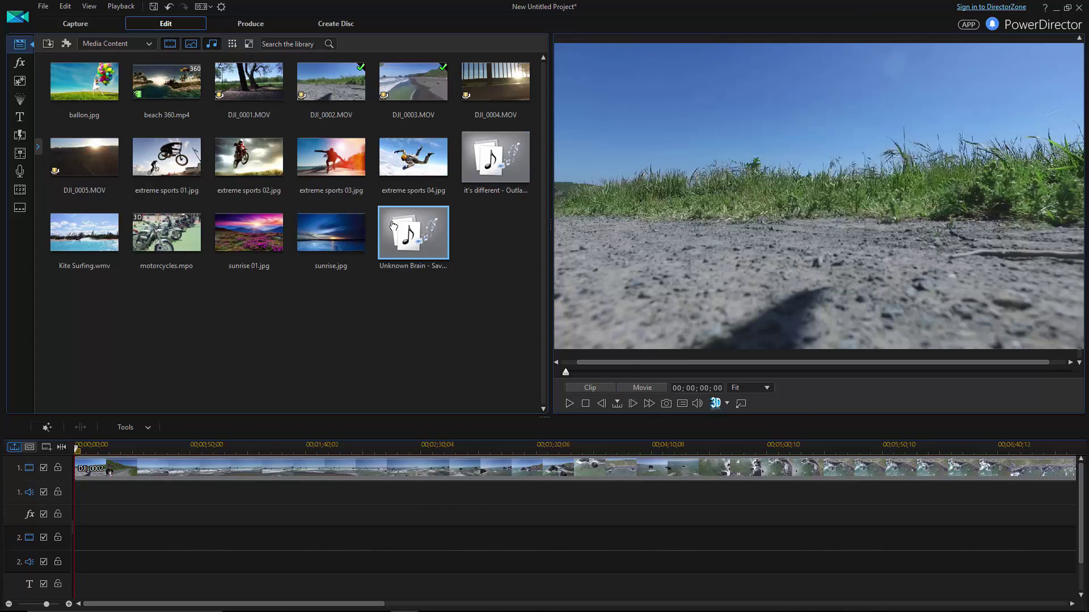
{"action": "left_click", "coordinate": [426, 253]}
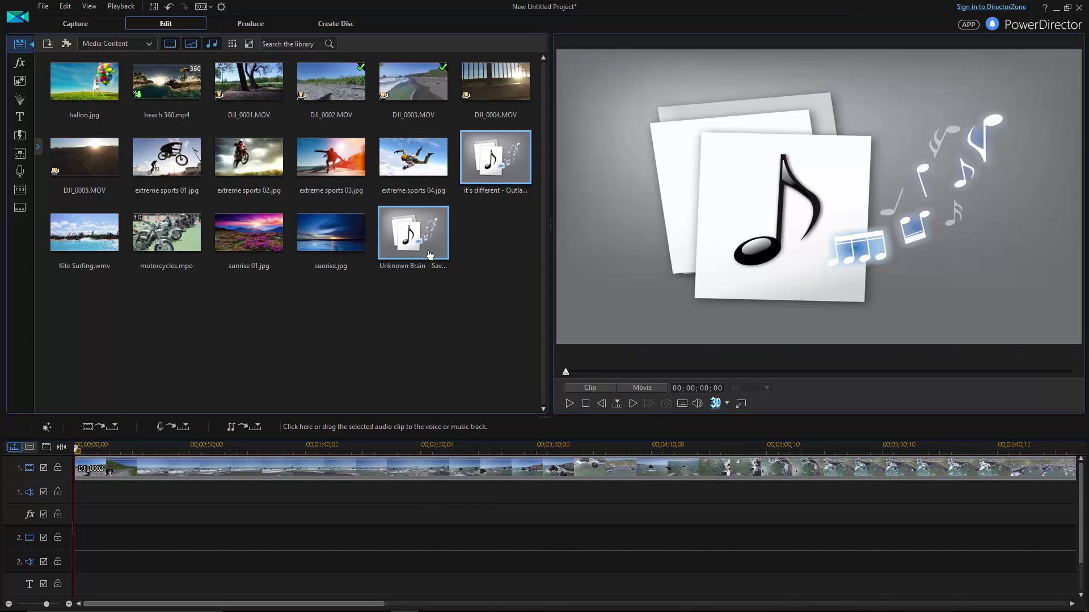
{"action": "left_click", "coordinate": [569, 405]}
{"action": "left_click", "coordinate": [615, 372]}
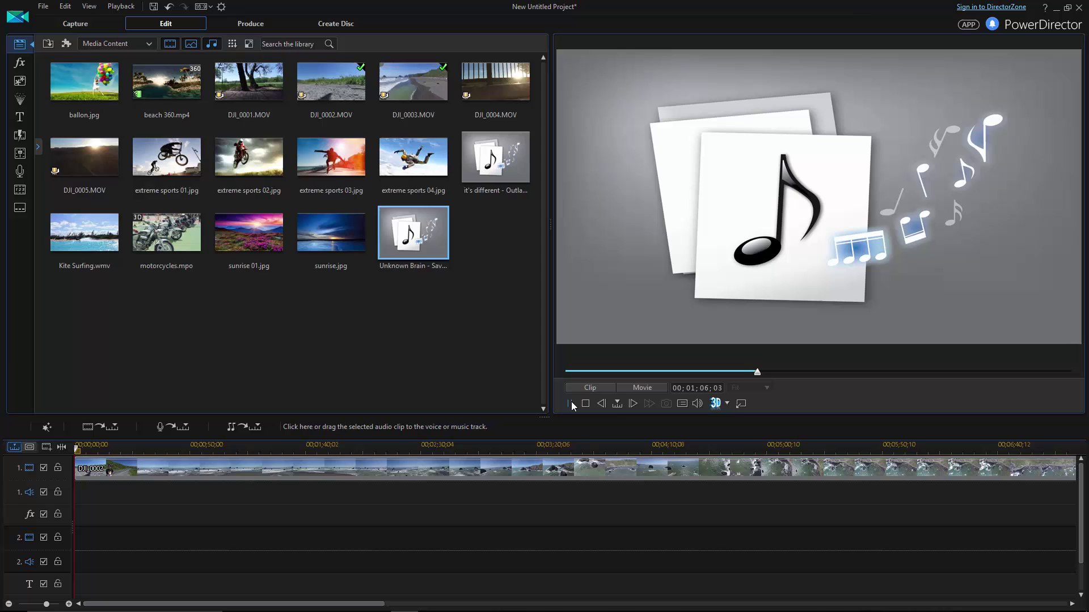
{"action": "left_click", "coordinate": [490, 147]}
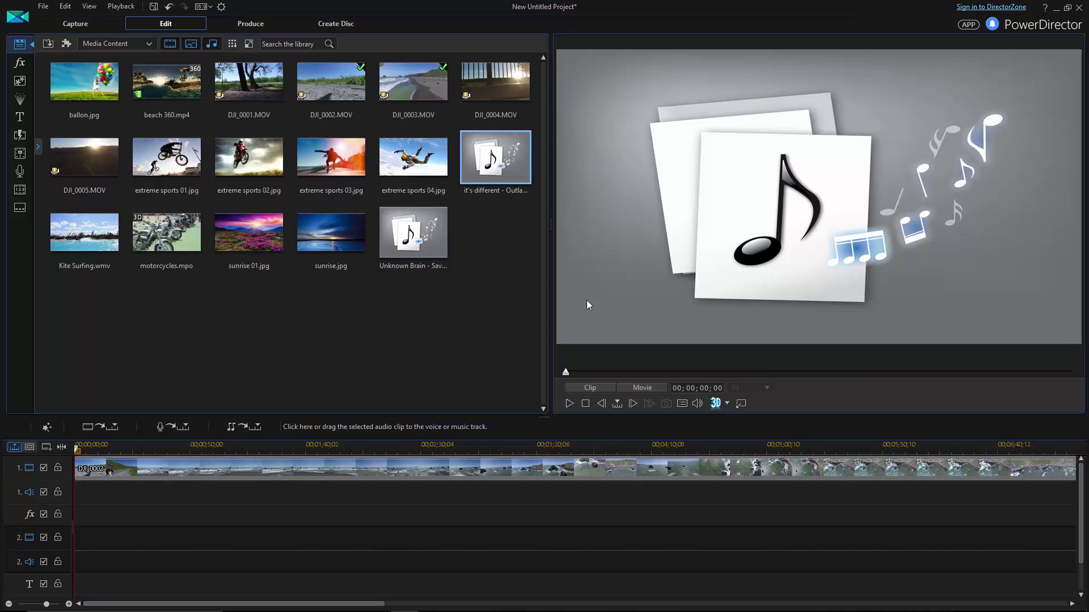
{"action": "left_click", "coordinate": [569, 404]}
{"action": "left_click", "coordinate": [624, 371]}
{"action": "left_click", "coordinate": [569, 404]}
Delete it's different, motorcycles.mpo, sunrise images, extreme sports, Kite Surfing, beach 360.mp4 and ballon.jpg from the library.
{"action": "key", "text": "Delete"}
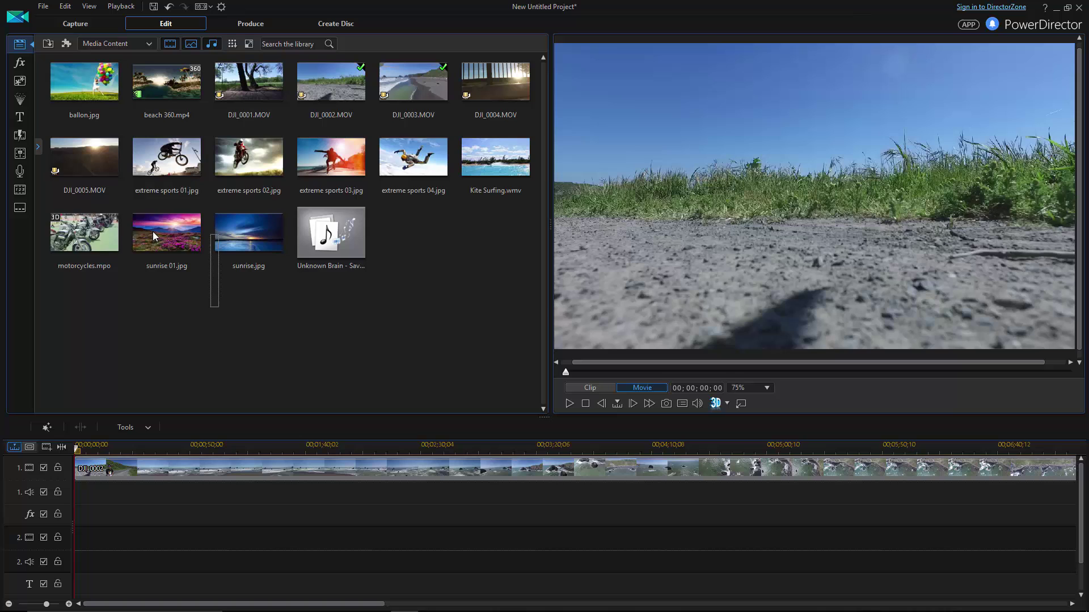
{"action": "left_click_drag", "start_coordinate": [153, 235], "coordinate": [88, 226]}
{"action": "key", "text": "Delete"}
{"action": "key", "text": "Delete"}
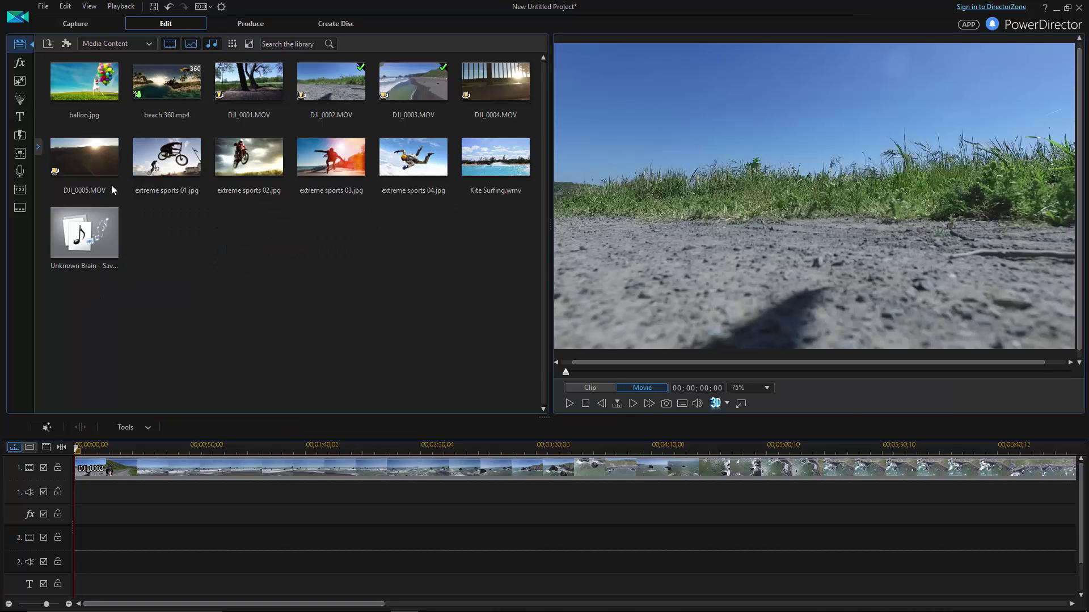
{"action": "left_click_drag", "start_coordinate": [181, 214], "coordinate": [516, 165]}
{"action": "key", "text": "Delete"}
{"action": "left_click", "coordinate": [165, 81]}
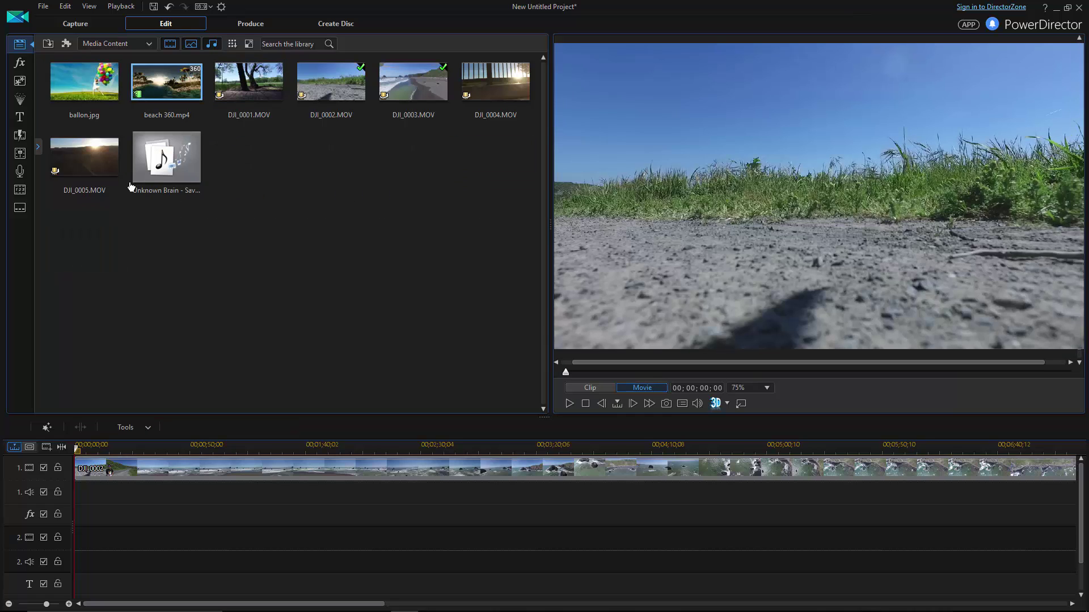
{"action": "key", "text": "Delete"}
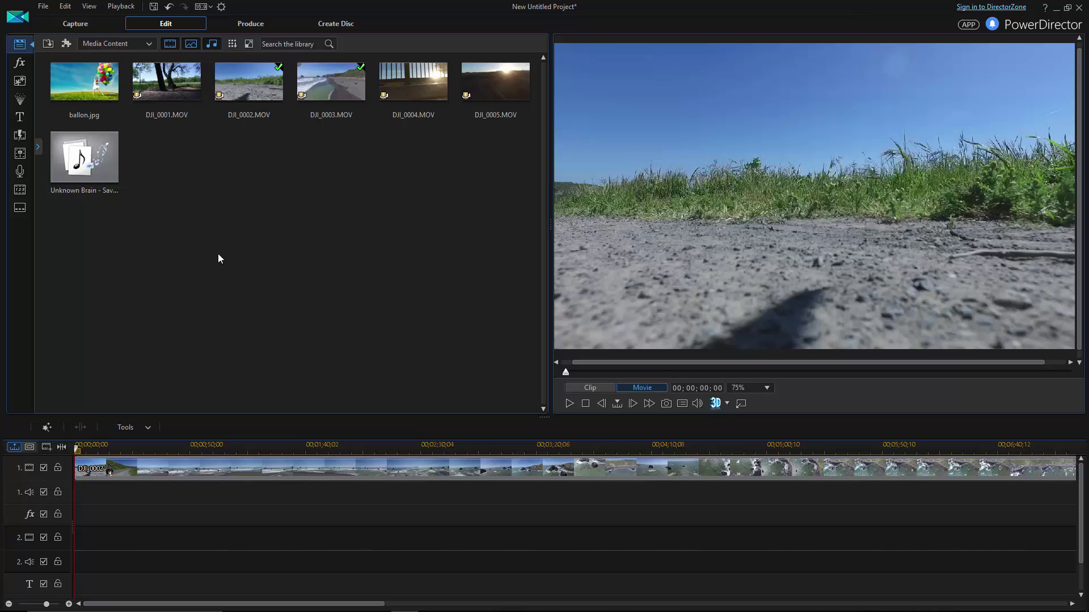
{"action": "key", "text": "Delete"}
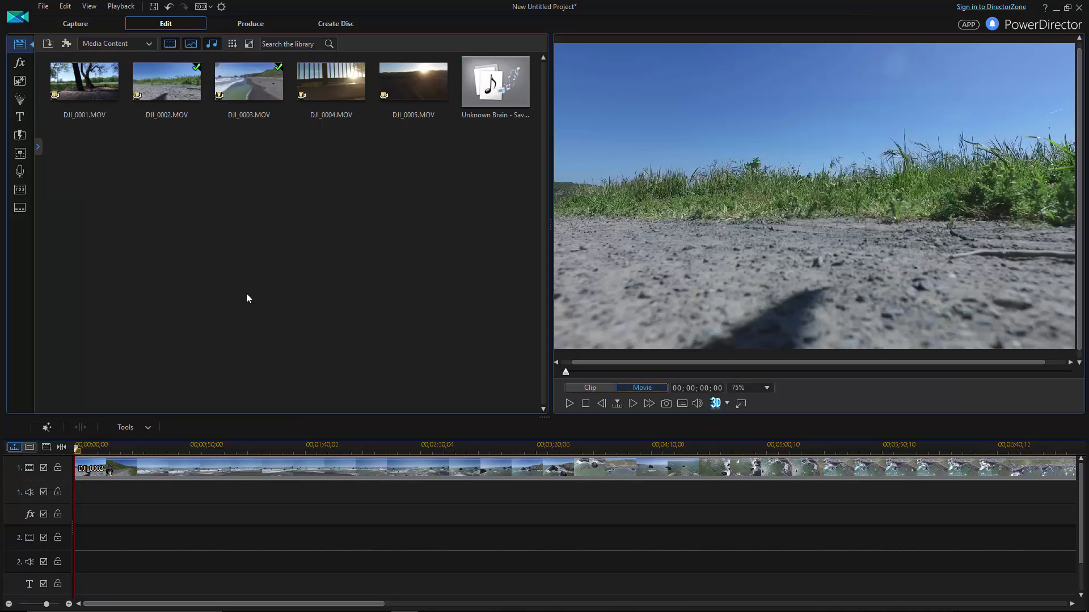
Trim the start of DJI_0002 to about 00;00;06;04 and close the leading gap.
{"action": "left_click", "coordinate": [570, 403]}
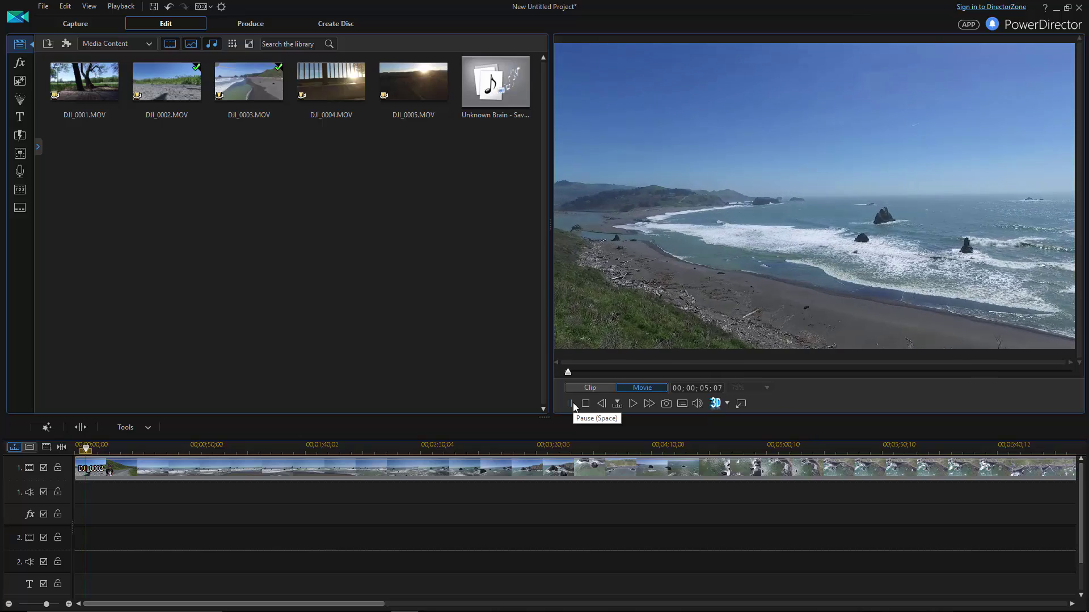
{"action": "left_click", "coordinate": [570, 403]}
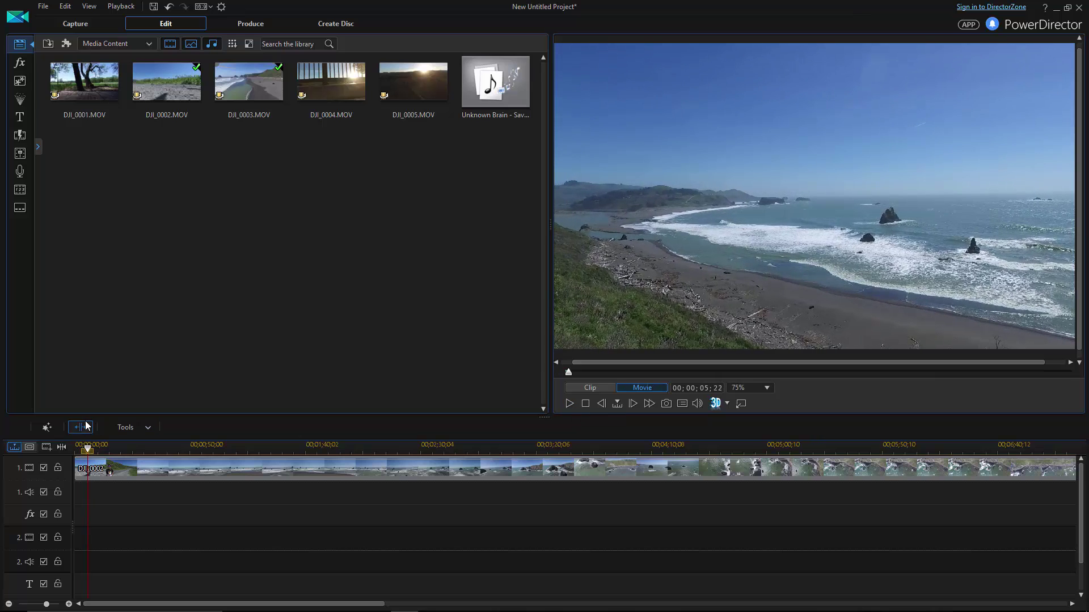
{"action": "mouse_move", "coordinate": [76, 462]}
{"action": "left_mouse_down"}
{"action": "mouse_move", "coordinate": [90, 455]}
{"action": "mouse_move", "coordinate": [82, 458]}
{"action": "left_mouse_up"}
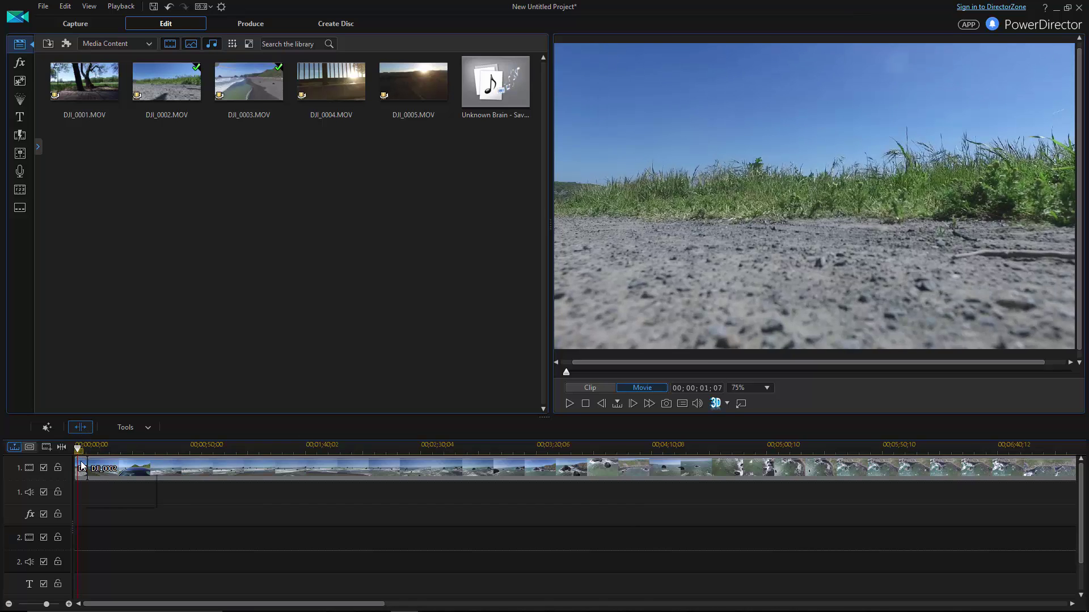
{"action": "left_click", "coordinate": [82, 466]}
{"action": "key", "text": "Delete"}
{"action": "left_click", "coordinate": [142, 514]}
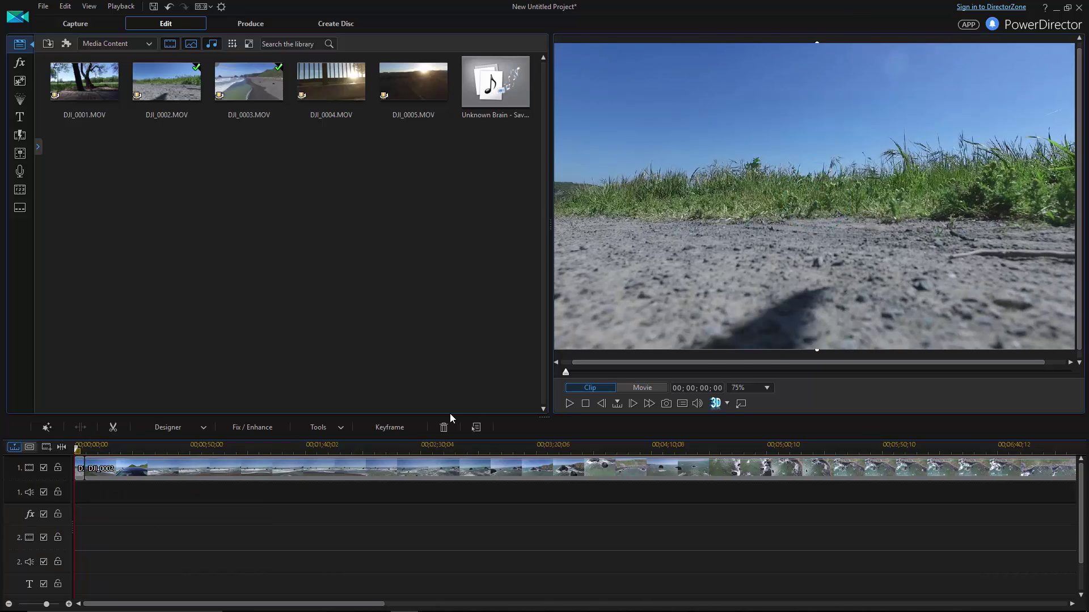
Split the track 1 clip at about 00;00;53 and preview from the split.
{"action": "left_click", "coordinate": [568, 402]}
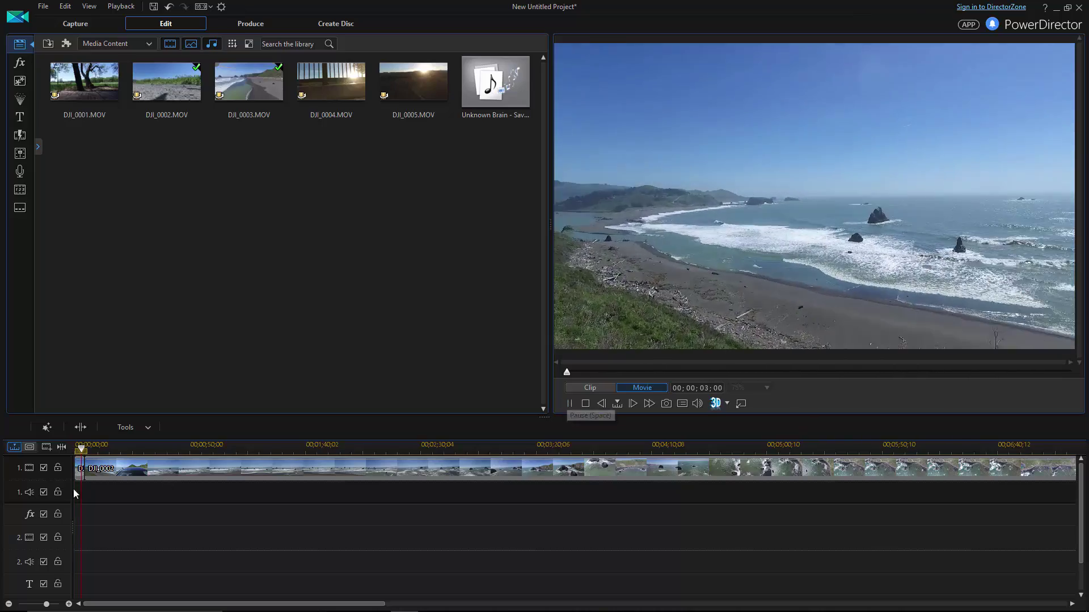
{"action": "left_click", "coordinate": [569, 403]}
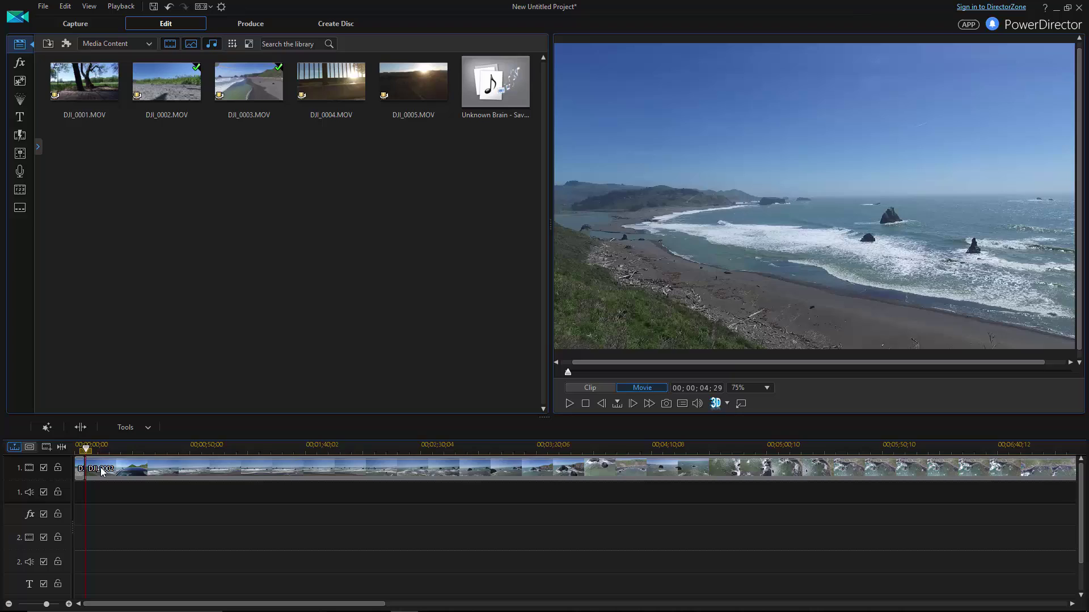
{"action": "left_click_drag", "start_coordinate": [85, 449], "coordinate": [172, 453]}
{"action": "key", "text": "ctrl+t"}
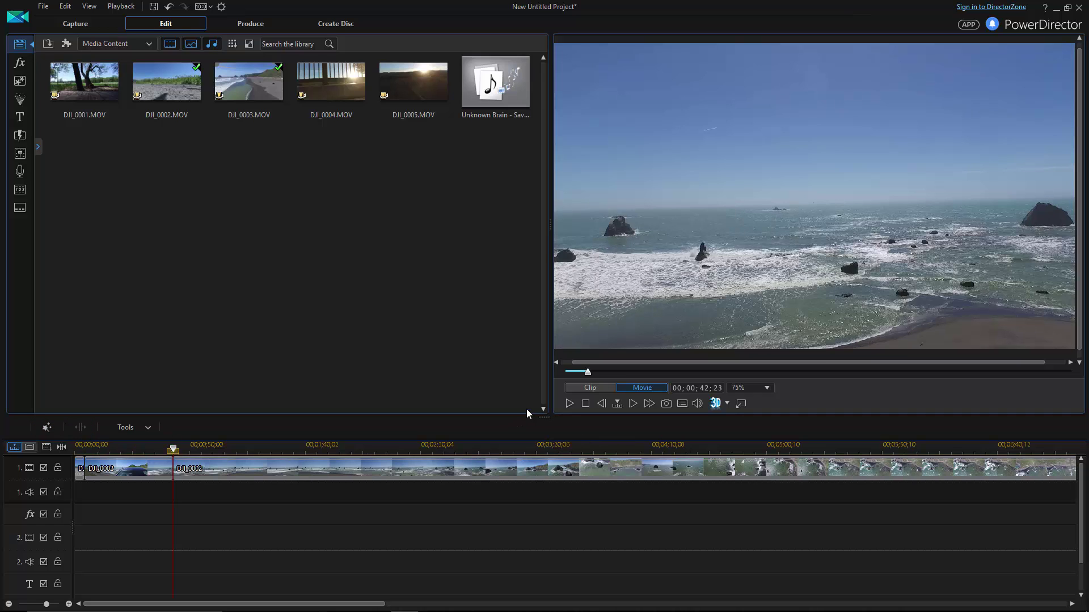
{"action": "left_click", "coordinate": [570, 403]}
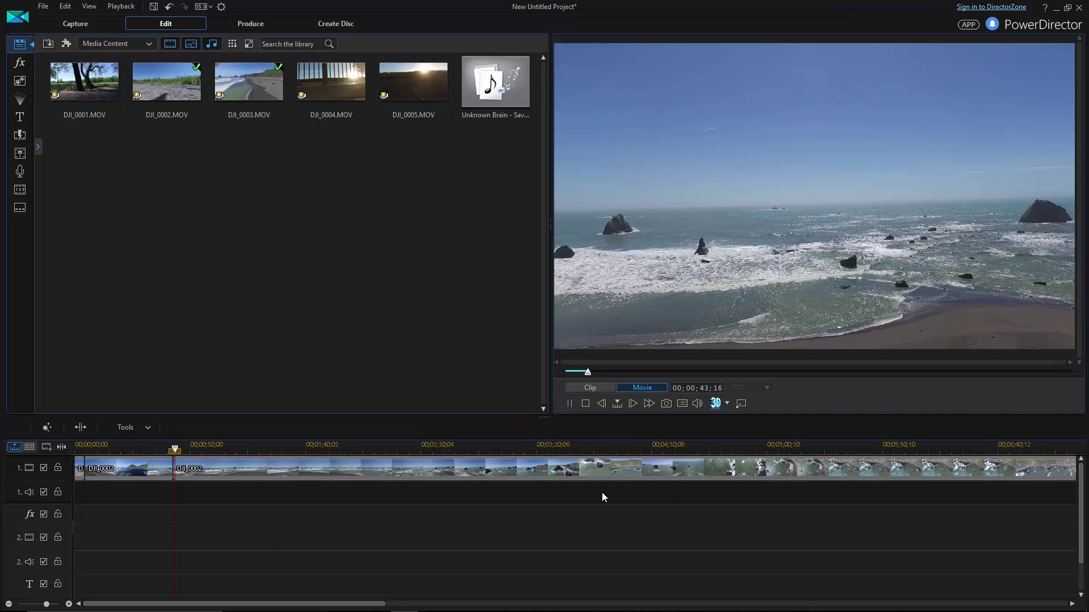
{"action": "left_click", "coordinate": [570, 404]}
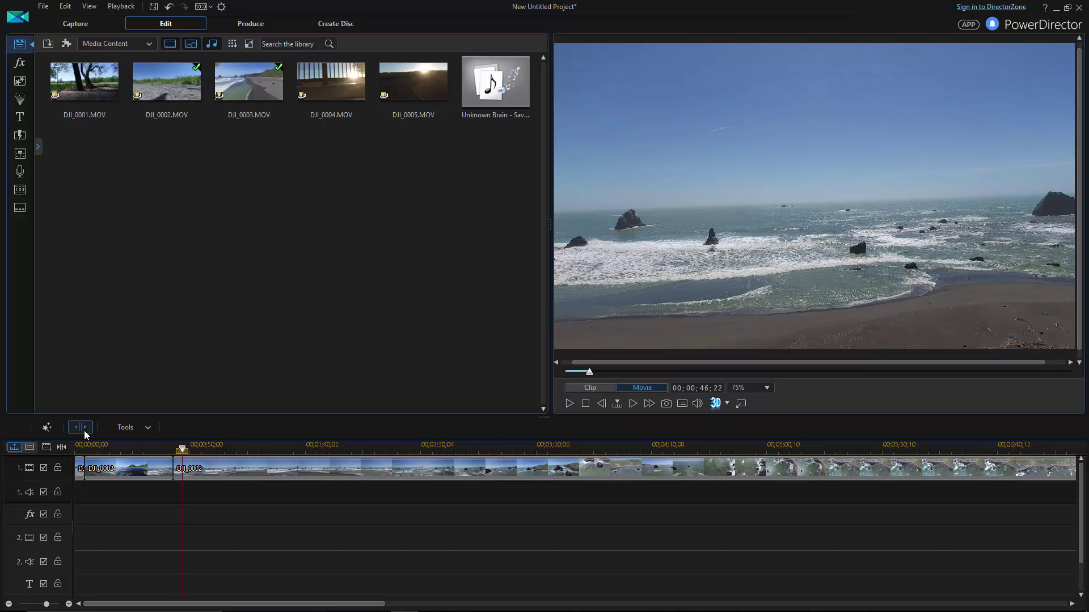
Remove the opening piece with Fill Gap and split the remaining footage again near 01;03.
{"action": "right_click", "coordinate": [169, 476]}
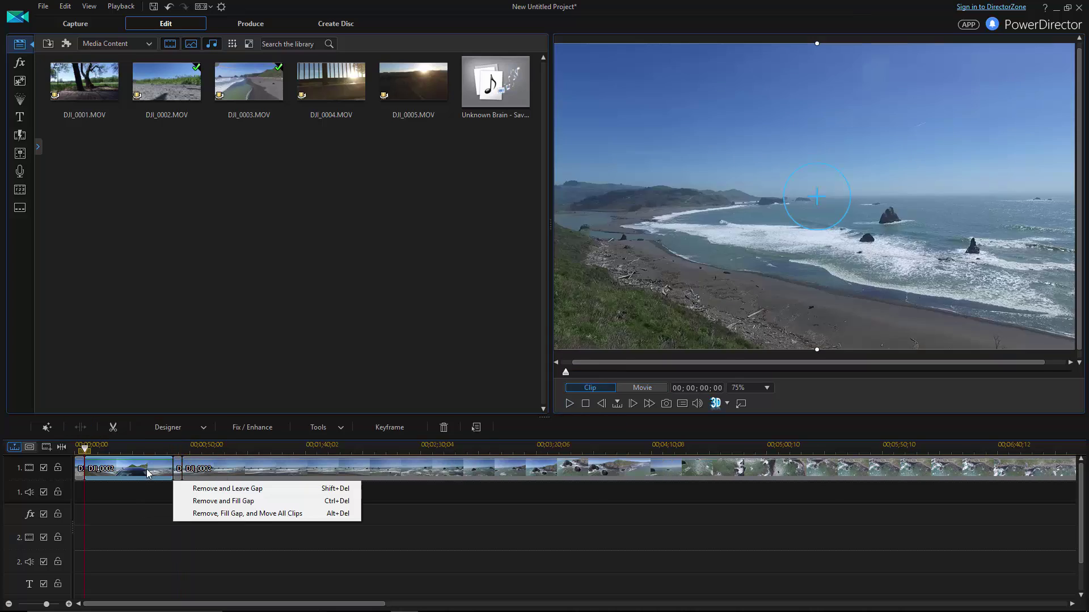
{"action": "left_click", "coordinate": [219, 513]}
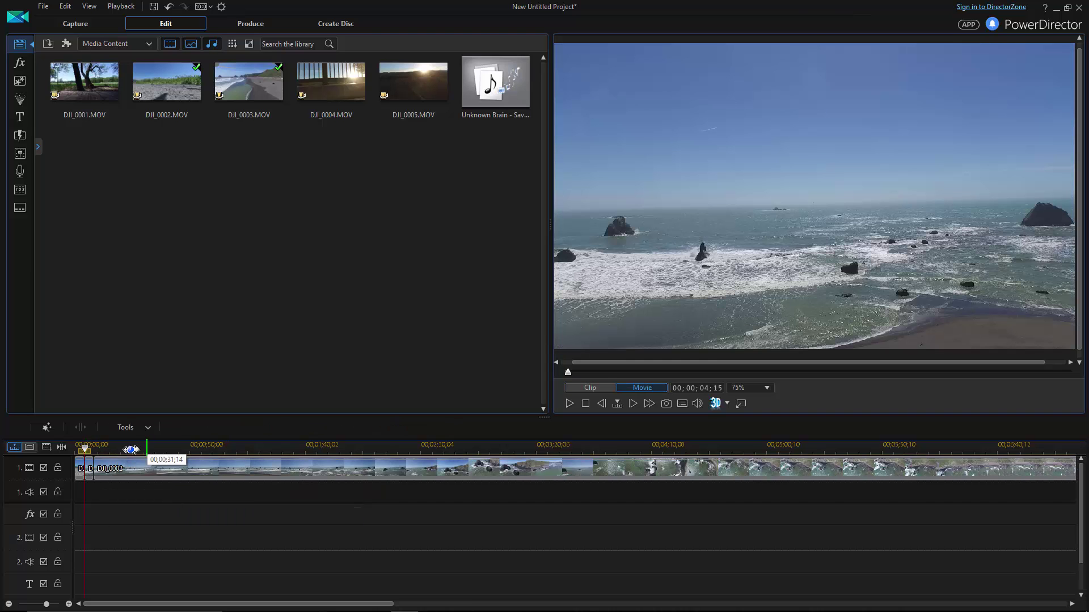
{"action": "left_click_drag", "start_coordinate": [77, 452], "coordinate": [244, 463]}
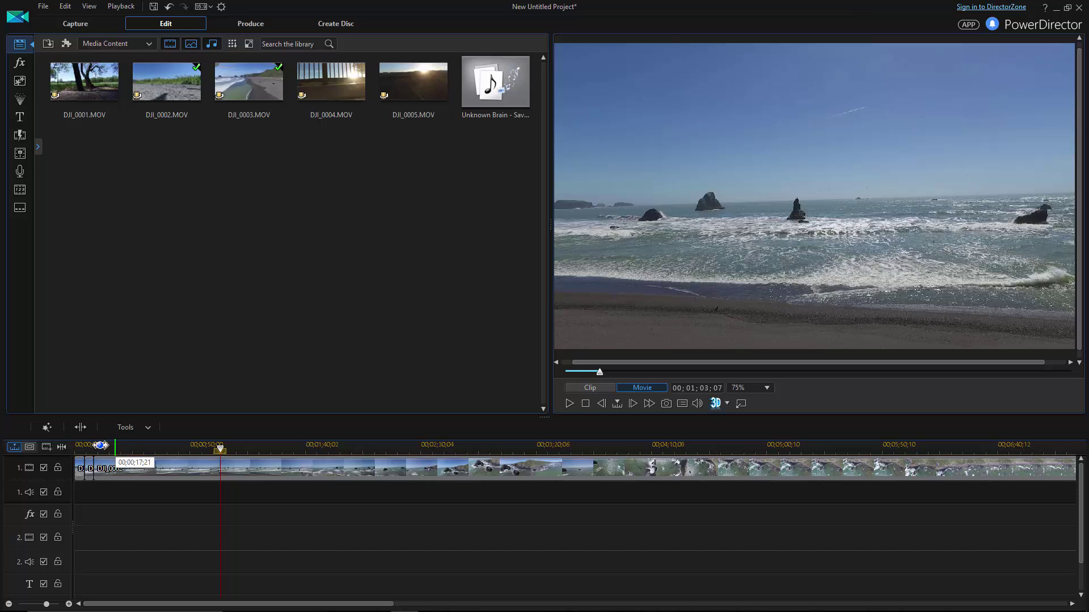
{"action": "left_click", "coordinate": [81, 427]}
{"action": "left_click_drag", "start_coordinate": [222, 449], "coordinate": [397, 468]}
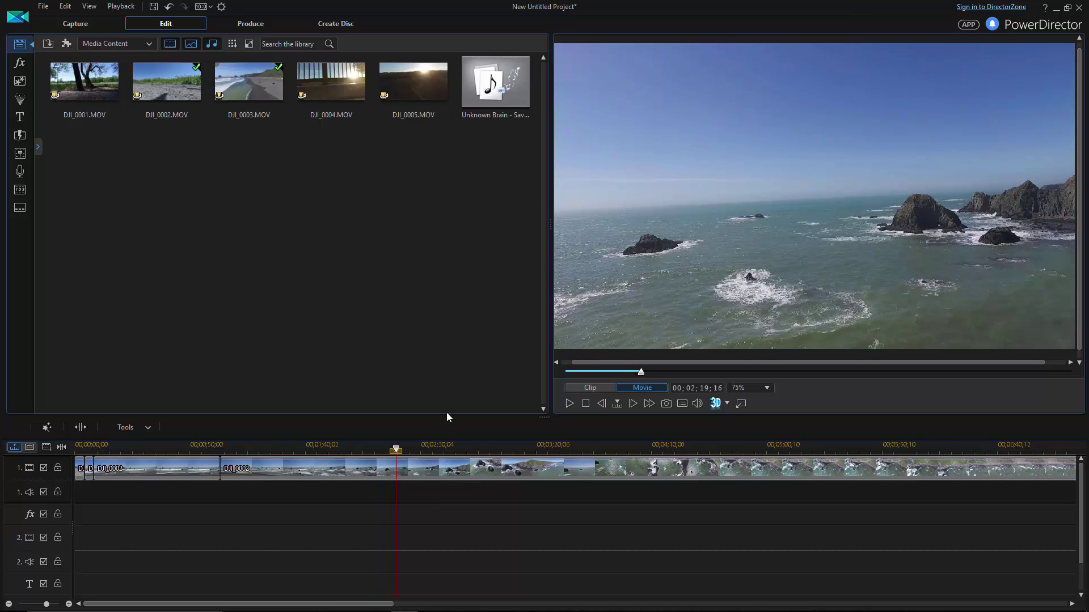
Split the footage, inspect the DJI_0002 pieces, then undo the extra split.
{"action": "left_click", "coordinate": [86, 426]}
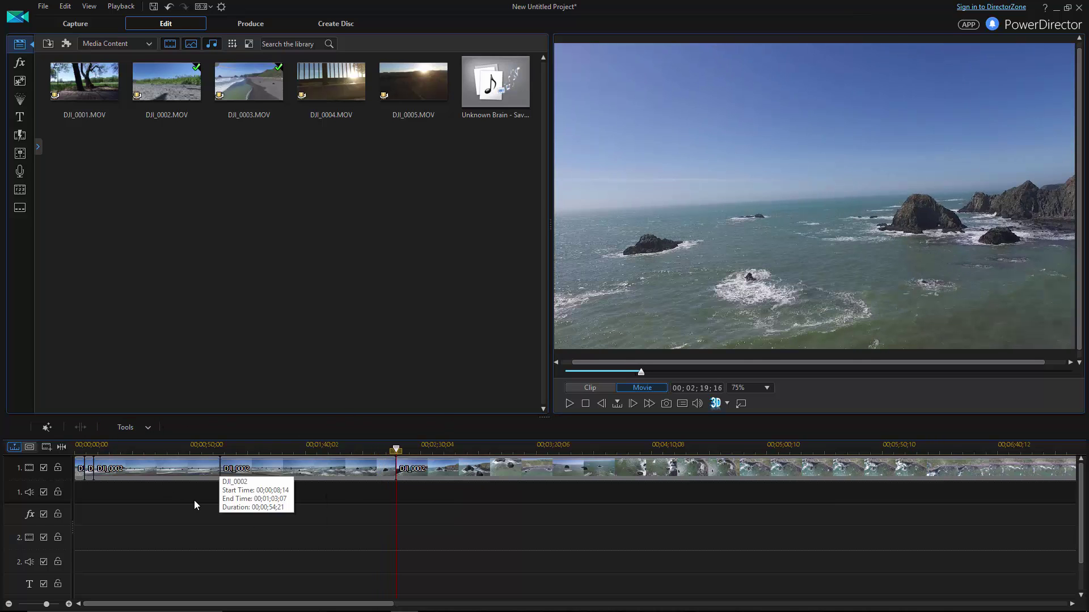
{"action": "left_click", "coordinate": [287, 466]}
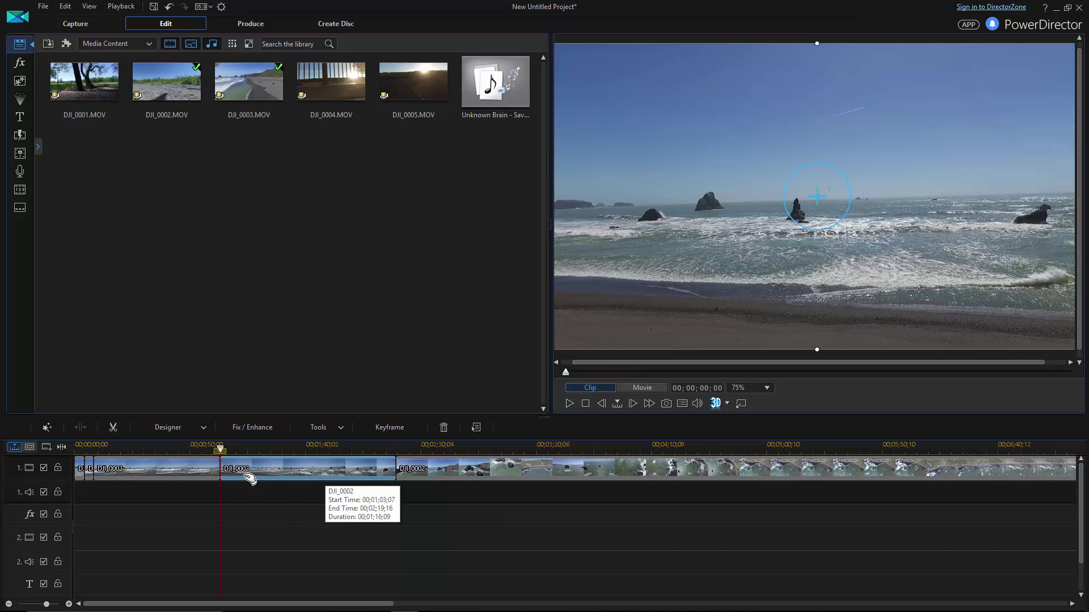
{"action": "left_click", "coordinate": [111, 449]}
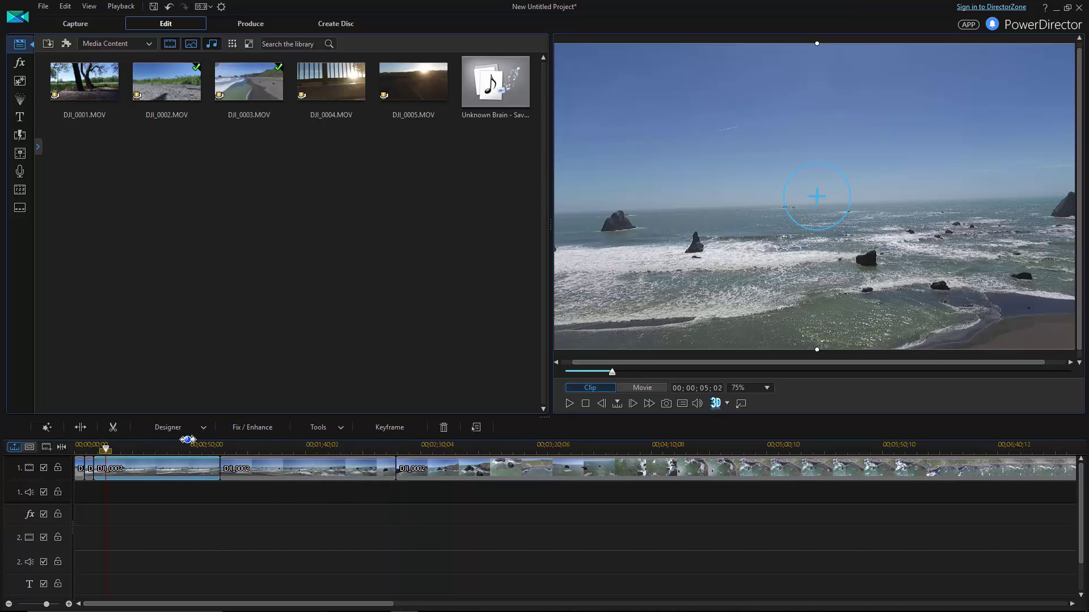
{"action": "left_click", "coordinate": [187, 451]}
{"action": "left_click_drag", "start_coordinate": [188, 452], "coordinate": [214, 452]}
{"action": "left_click", "coordinate": [216, 468]}
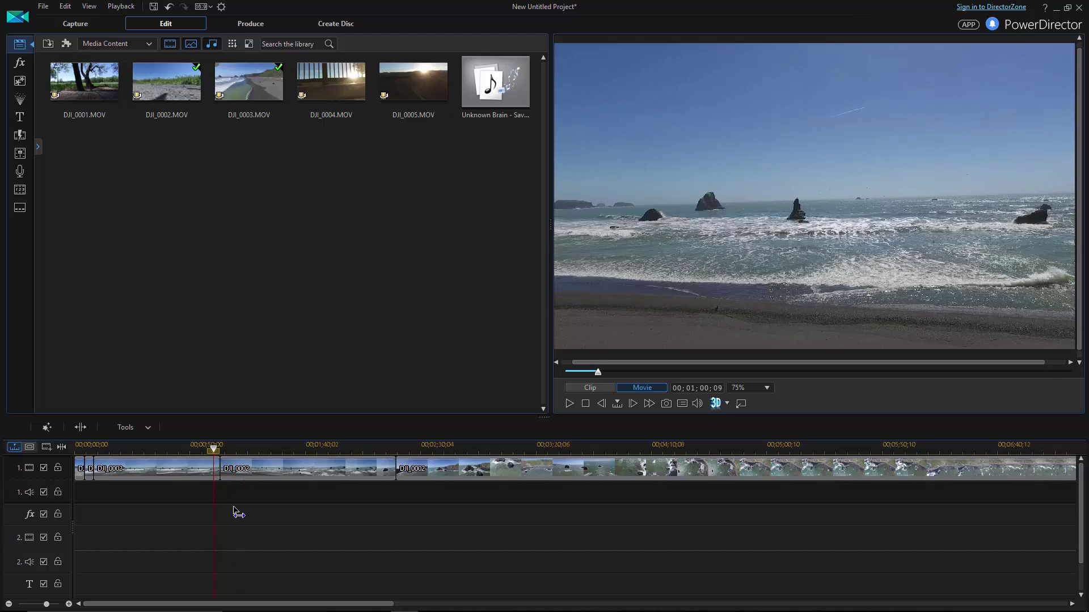
{"action": "key", "text": "ctrl+z"}
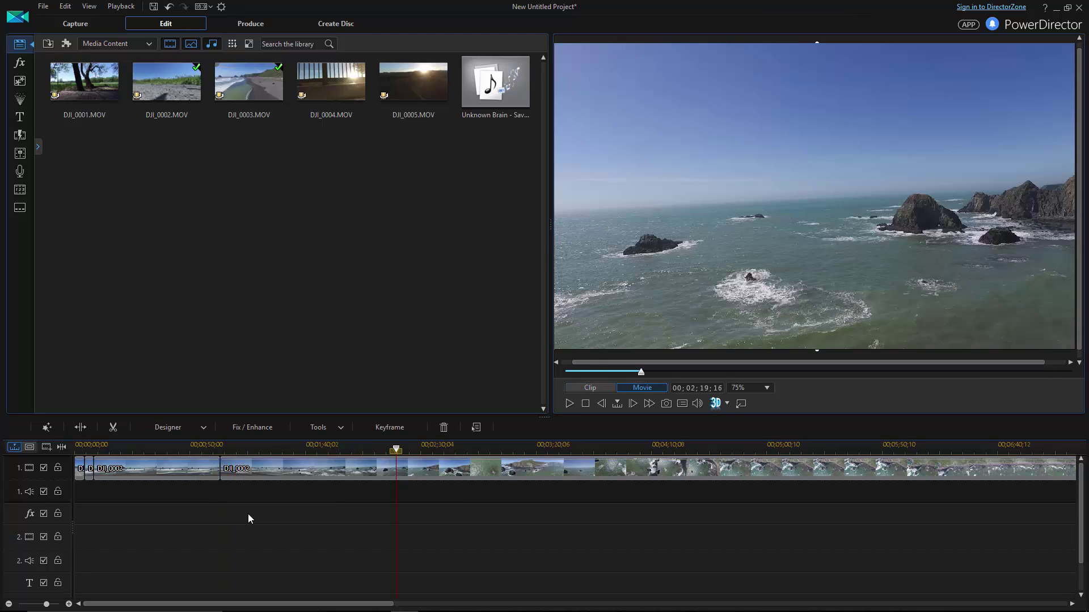
{"action": "left_click", "coordinate": [226, 483]}
Split again and delete the first DJI_0002 piece with Fill Gap, then review the edit.
{"action": "left_click_drag", "start_coordinate": [224, 443], "coordinate": [145, 452]}
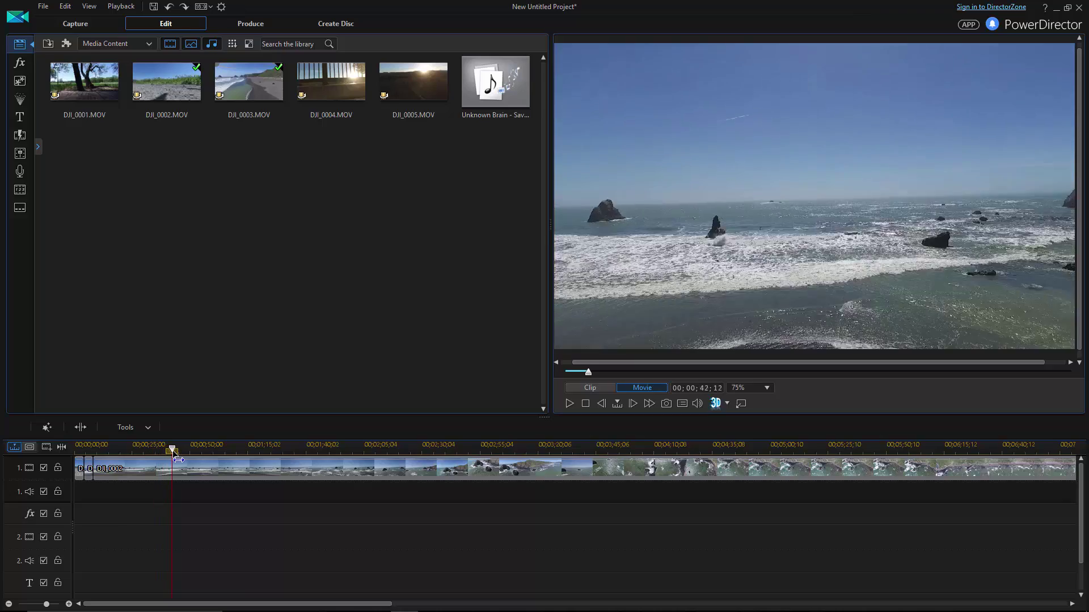
{"action": "left_click_drag", "start_coordinate": [187, 455], "coordinate": [197, 457]}
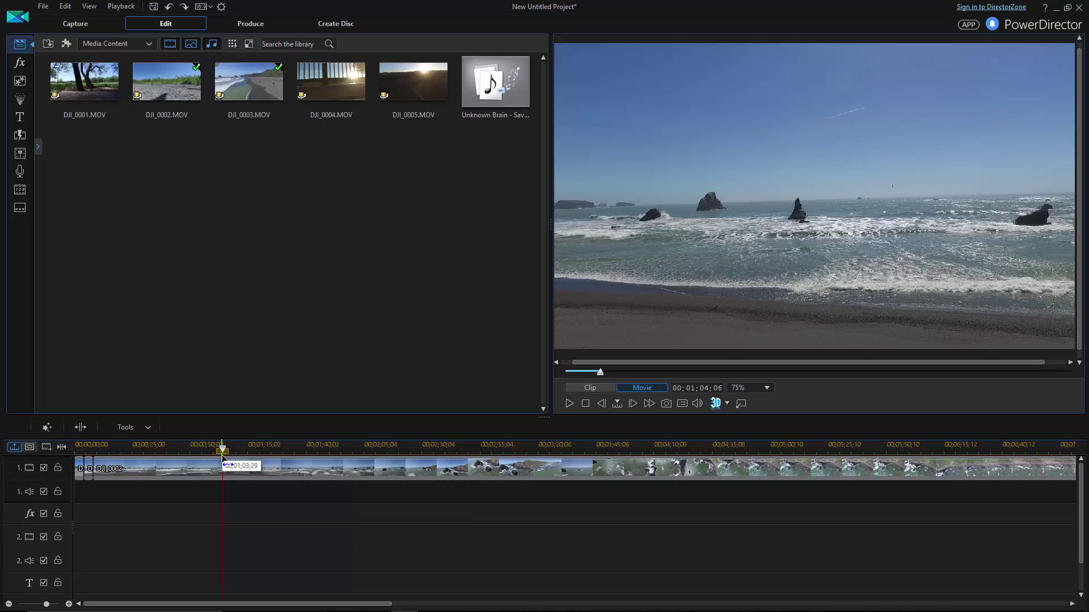
{"action": "left_click", "coordinate": [85, 431]}
{"action": "left_click", "coordinate": [137, 471]}
{"action": "key", "text": "Delete"}
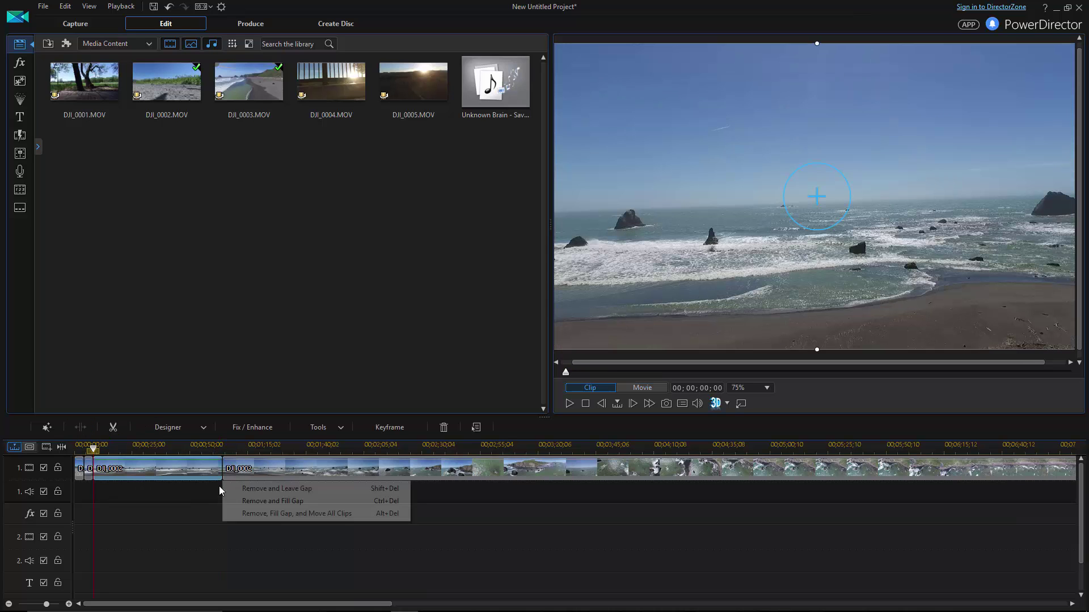
{"action": "left_click", "coordinate": [252, 513]}
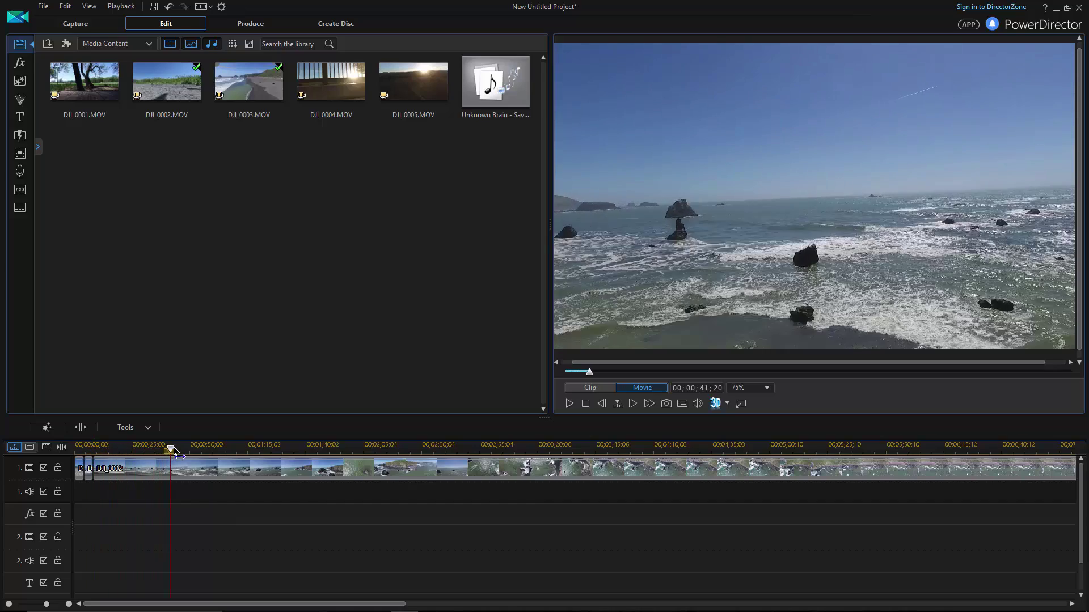
{"action": "left_click_drag", "start_coordinate": [173, 449], "coordinate": [133, 454]}
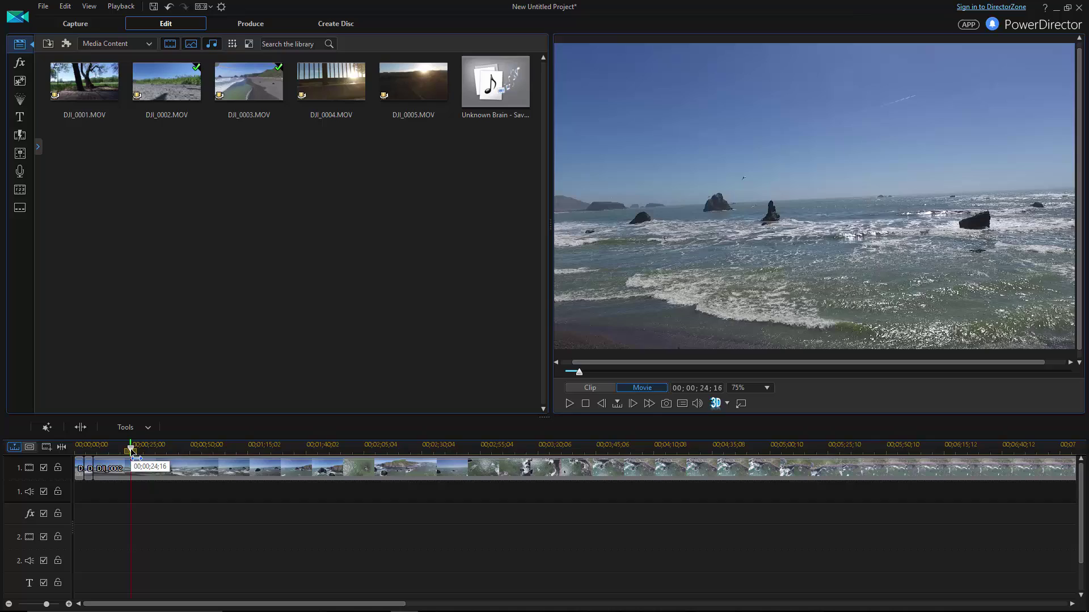
{"action": "left_click_drag", "start_coordinate": [146, 452], "coordinate": [176, 454]}
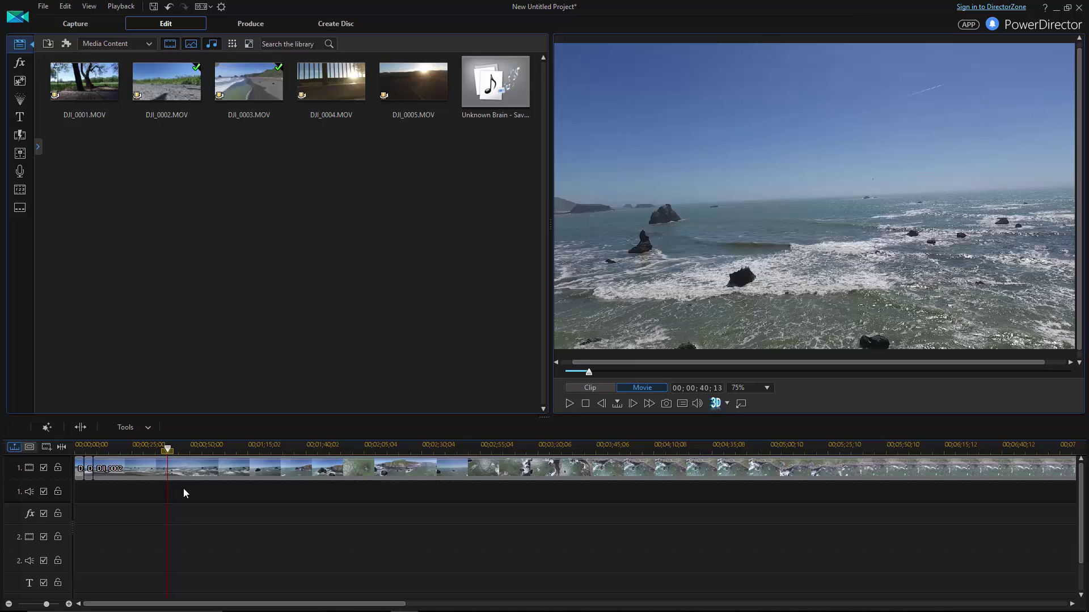
Cut the DJI_0002 footage twice, the second cut at about 1:03.
{"action": "scroll", "coordinate": [182, 488], "scroll_direction": "up", "scroll_amount": 5}
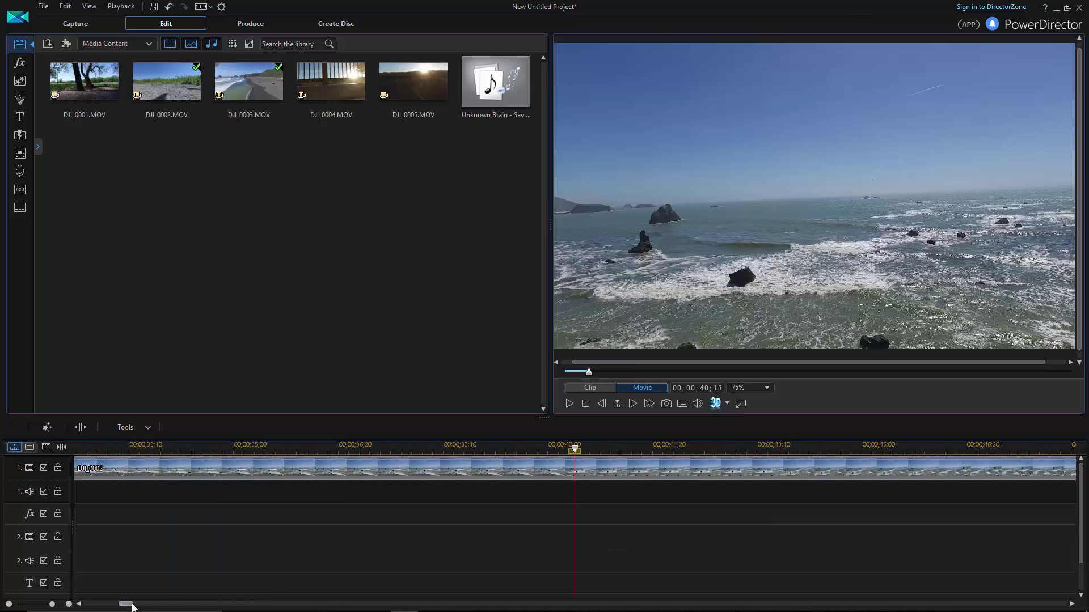
{"action": "left_click_drag", "start_coordinate": [132, 607], "coordinate": [135, 606]}
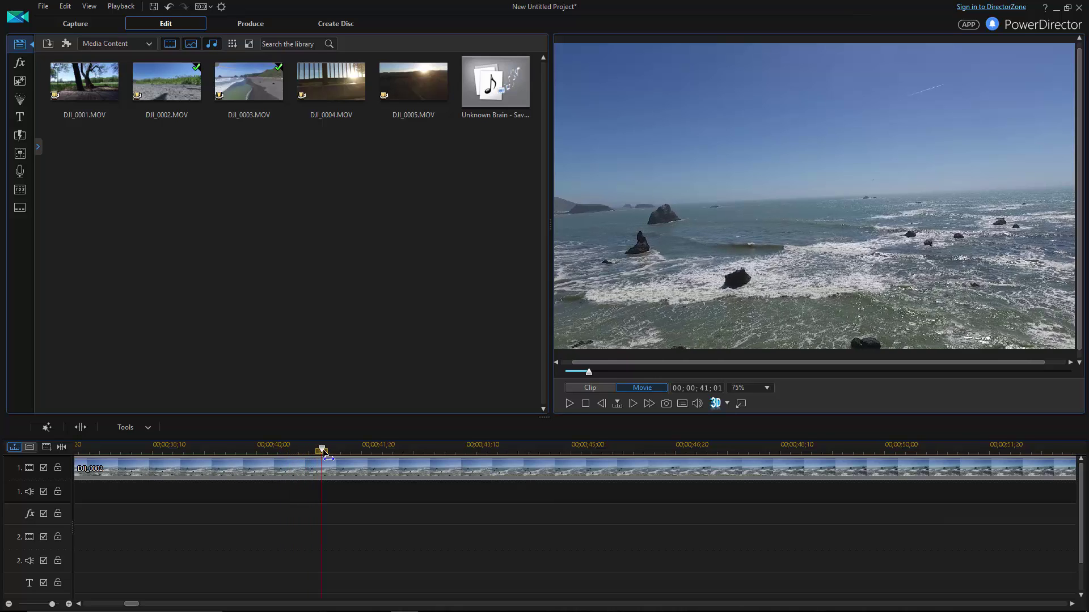
{"action": "left_click_drag", "start_coordinate": [345, 453], "coordinate": [401, 448]}
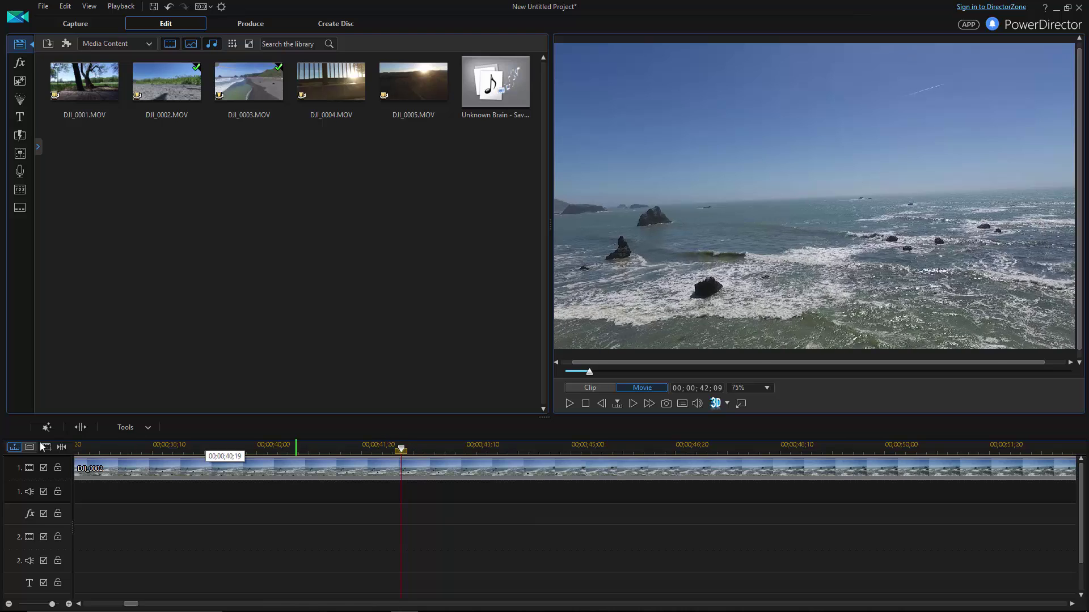
{"action": "left_click", "coordinate": [80, 428]}
{"action": "scroll", "coordinate": [372, 527], "scroll_direction": "down", "scroll_amount": 3}
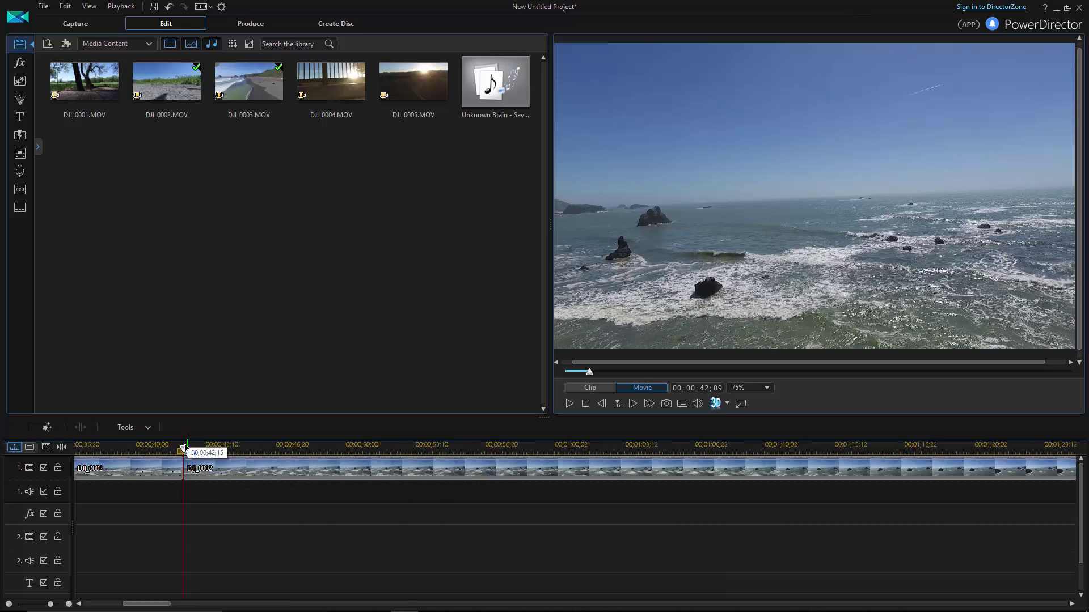
{"action": "left_click_drag", "start_coordinate": [186, 448], "coordinate": [618, 449]}
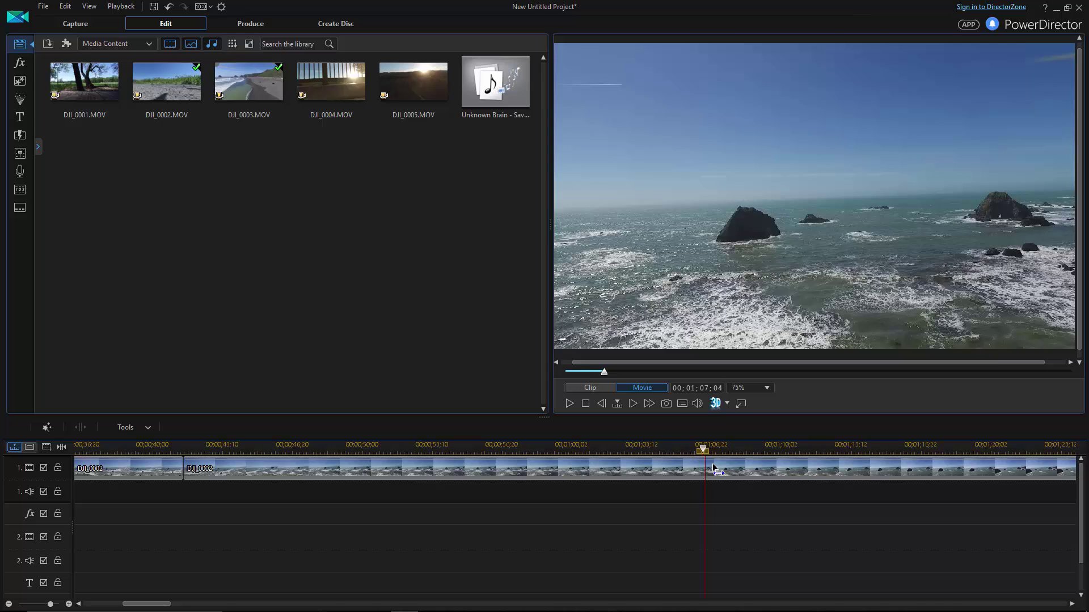
{"action": "left_click_drag", "start_coordinate": [746, 467], "coordinate": [613, 469]}
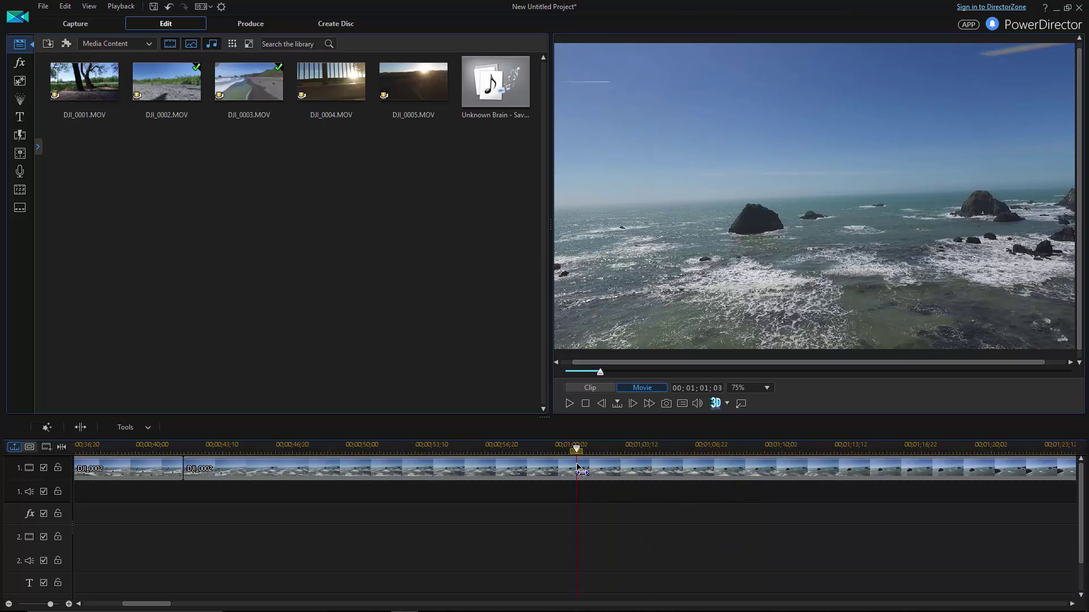
{"action": "left_click", "coordinate": [80, 428]}
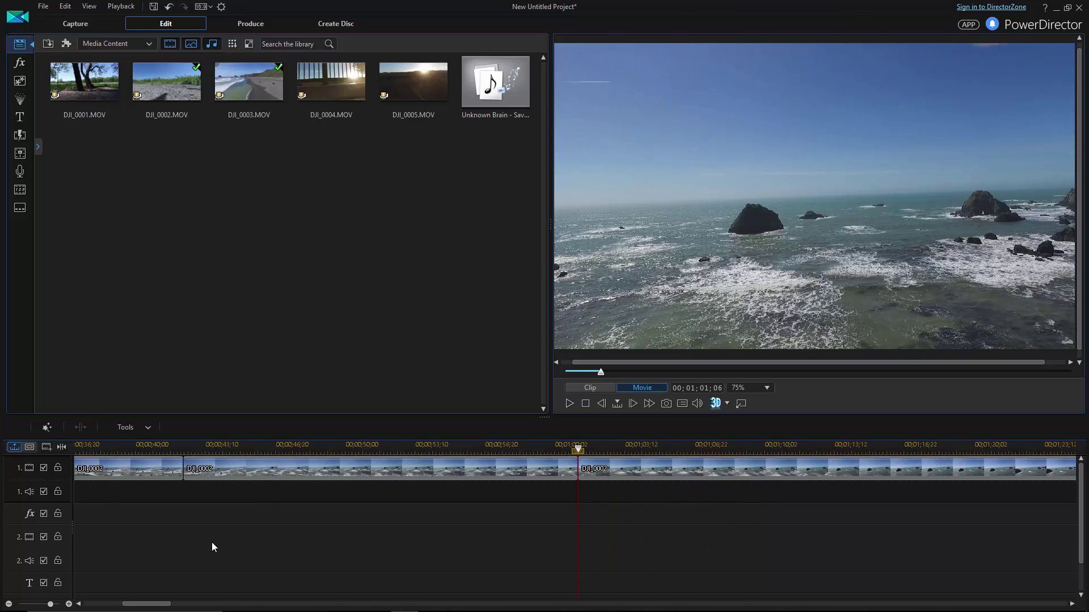
{"action": "scroll", "coordinate": [212, 542], "scroll_direction": "down", "scroll_amount": 3}
{"action": "left_click_drag", "start_coordinate": [170, 604], "coordinate": [135, 605]}
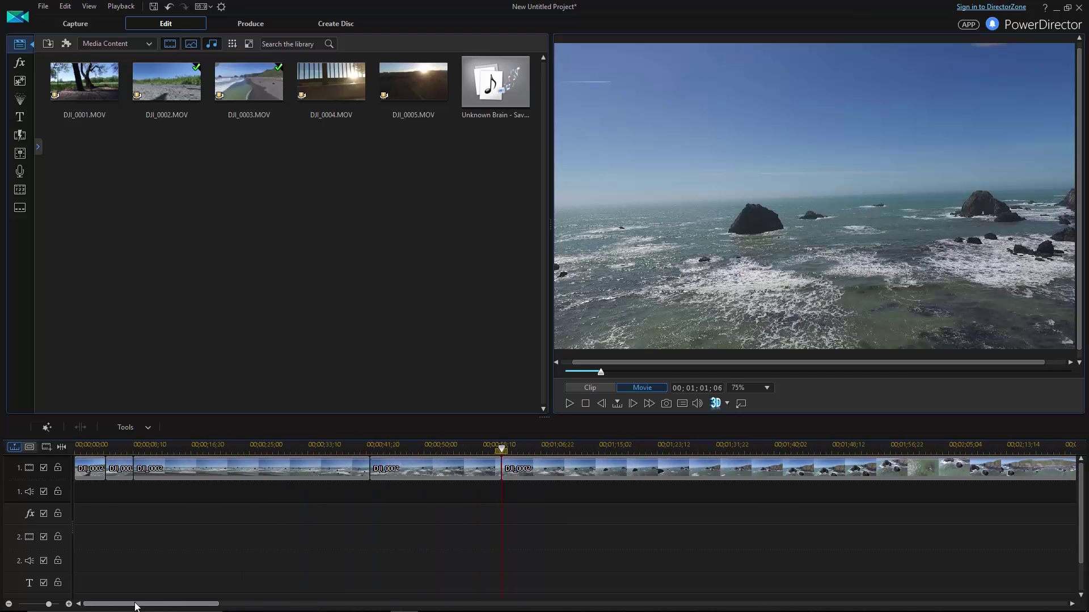
Add two more cuts in the DJI_0002 footage, the last near 44 seconds.
{"action": "left_click", "coordinate": [216, 465]}
{"action": "left_click", "coordinate": [584, 466]}
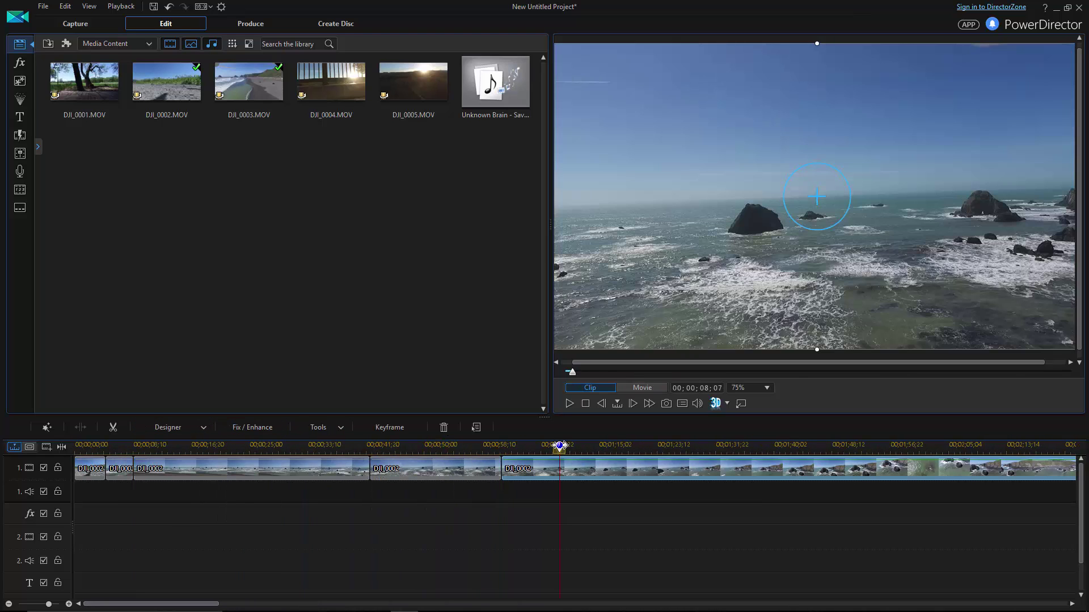
{"action": "left_click", "coordinate": [624, 448]}
{"action": "mouse_move", "coordinate": [629, 449]}
{"action": "left_mouse_down"}
{"action": "mouse_move", "coordinate": [673, 448]}
{"action": "mouse_move", "coordinate": [622, 449]}
{"action": "mouse_move", "coordinate": [632, 448]}
{"action": "left_mouse_up"}
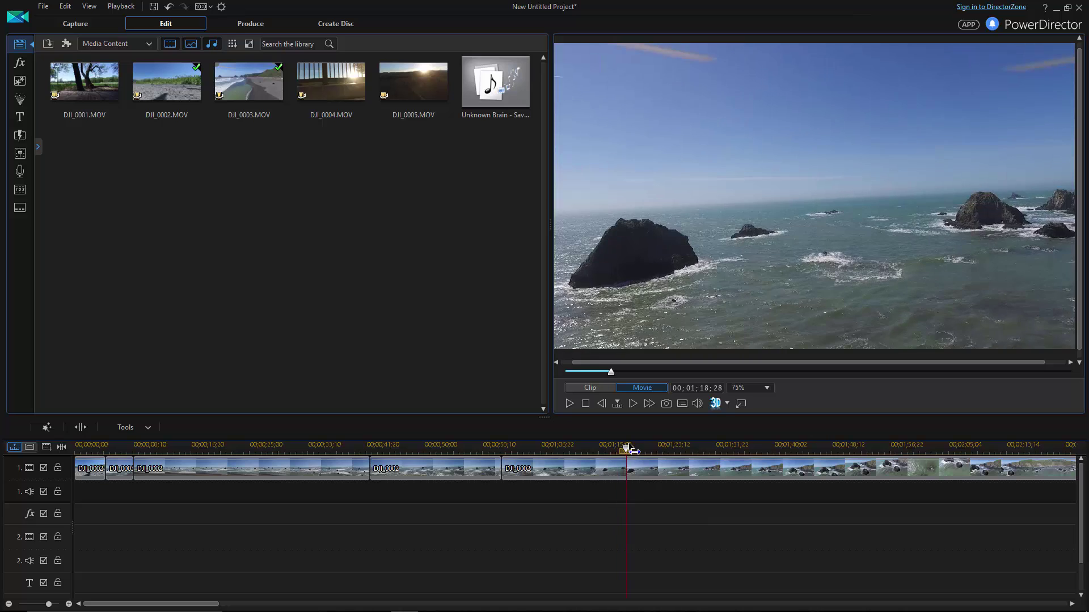
{"action": "left_click", "coordinate": [632, 469]}
{"action": "left_click", "coordinate": [80, 427]}
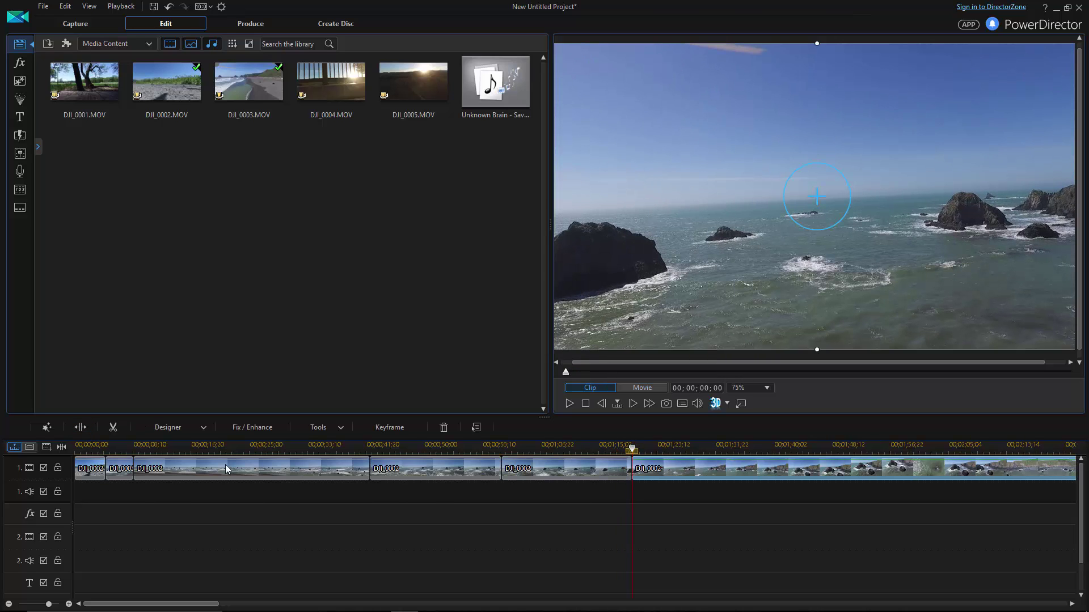
{"action": "left_click", "coordinate": [447, 467]}
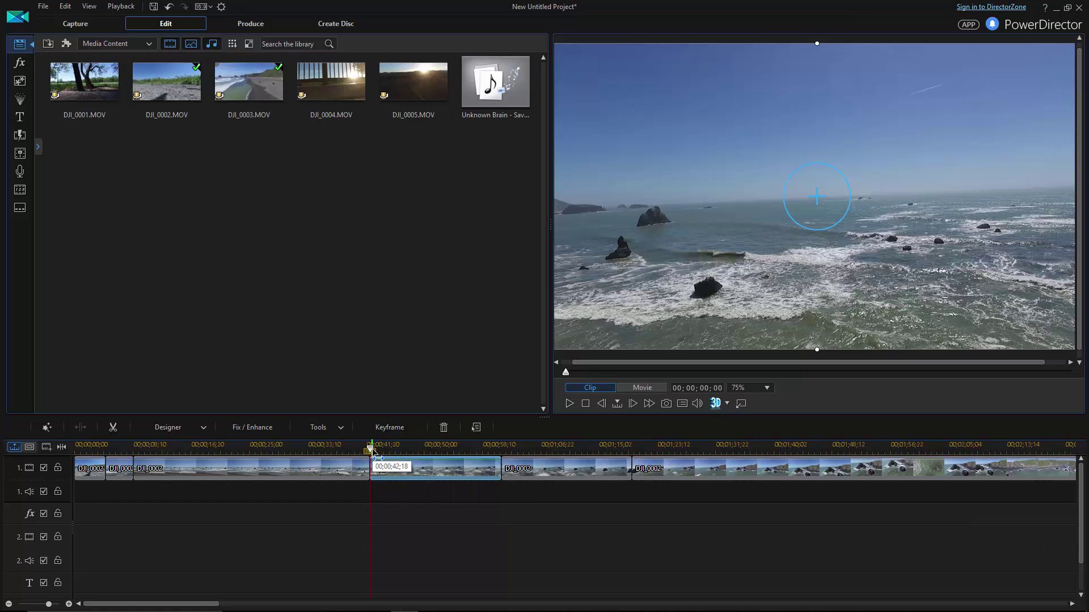
{"action": "left_click_drag", "start_coordinate": [365, 450], "coordinate": [484, 452]}
{"action": "key", "text": "ctrl+t"}
{"action": "key", "text": "ctrl+t"}
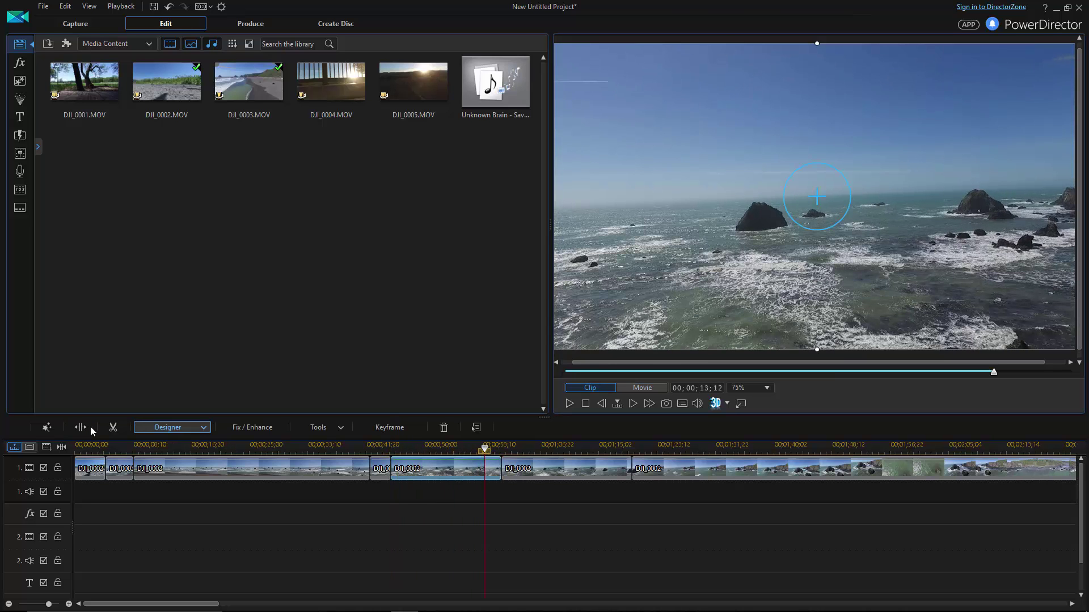
Delete the unwanted clip with Remove, Fill Gap, and Move All Clips.
{"action": "left_click", "coordinate": [441, 471]}
{"action": "key", "text": "Delete"}
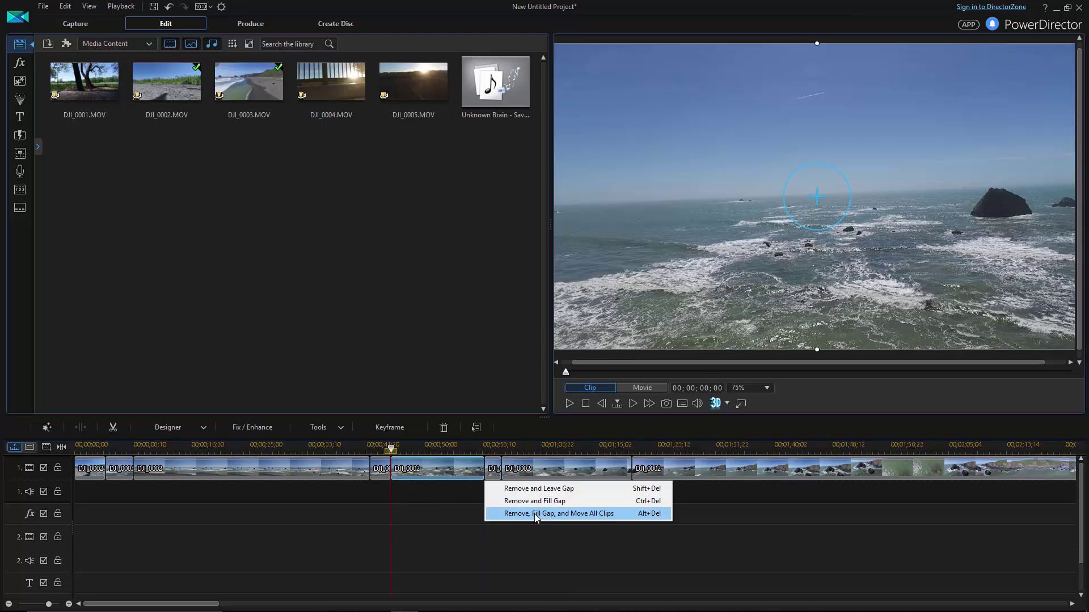
{"action": "left_click", "coordinate": [576, 512]}
{"action": "left_click", "coordinate": [243, 476]}
Speed up the first DJI_0002 section with Video Speed, multiplier just under 8.
{"action": "left_click", "coordinate": [326, 427]}
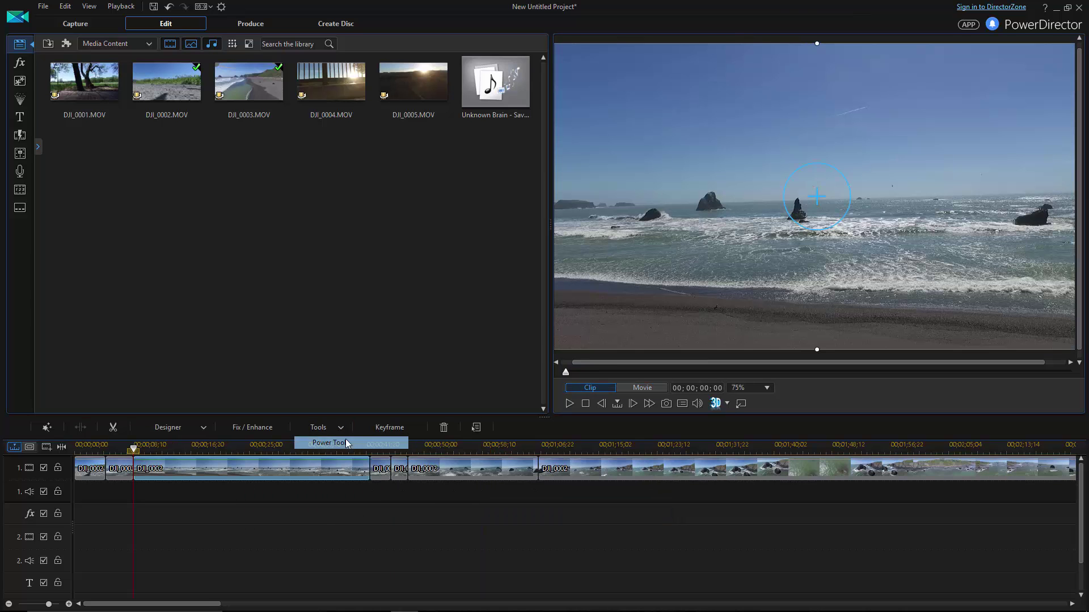
{"action": "left_click", "coordinate": [318, 443]}
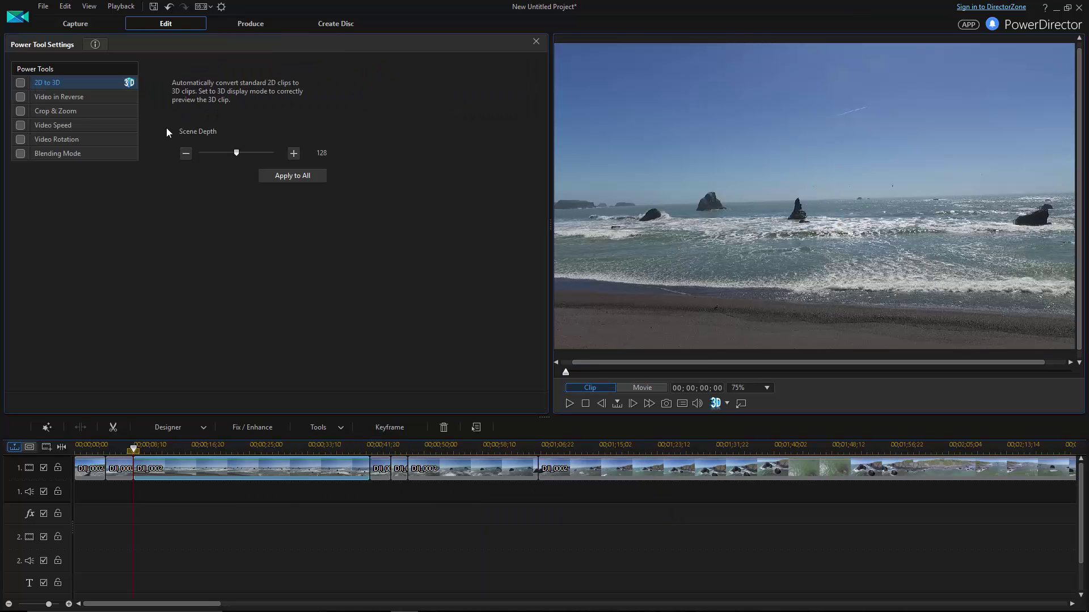
{"action": "left_click", "coordinate": [67, 124]}
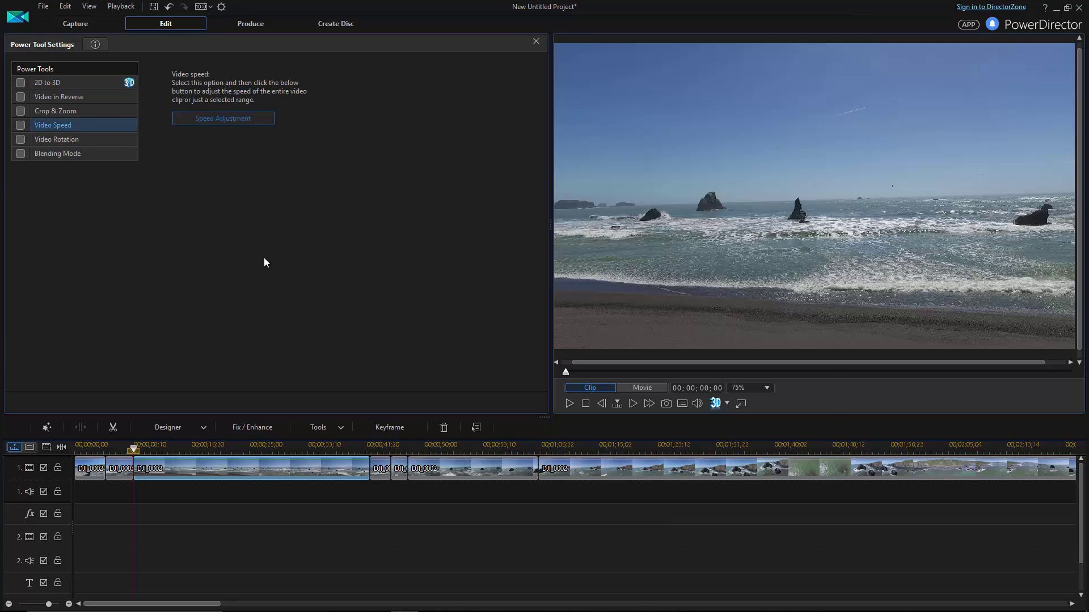
{"action": "left_click", "coordinate": [223, 118]}
{"action": "mouse_move", "coordinate": [314, 309]}
{"action": "left_mouse_down"}
{"action": "mouse_move", "coordinate": [337, 309]}
{"action": "mouse_move", "coordinate": [327, 311]}
{"action": "left_mouse_up"}
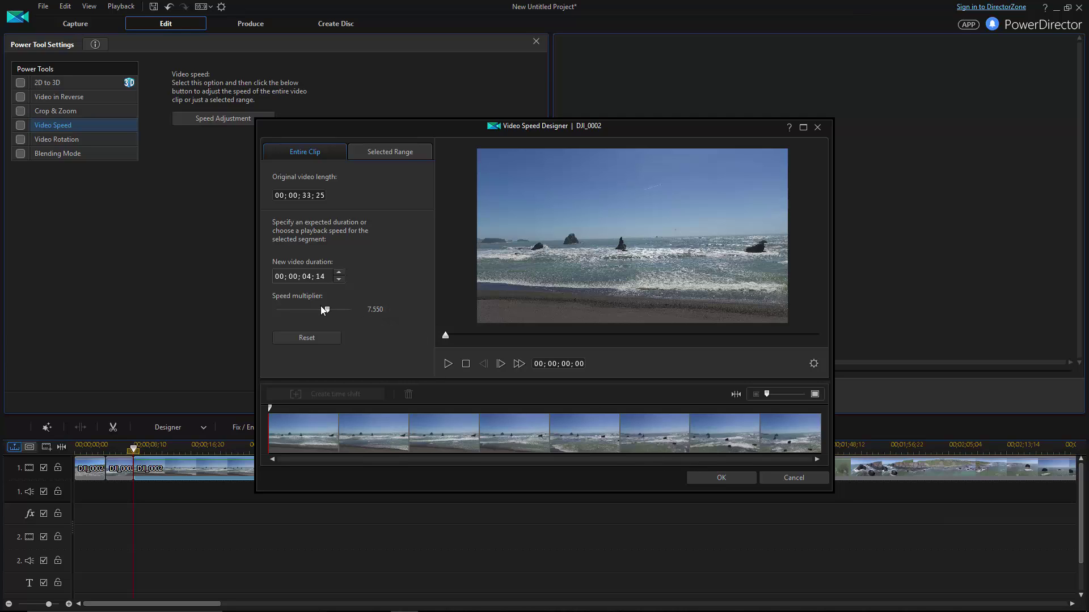
{"action": "mouse_move", "coordinate": [348, 311]}
{"action": "left_mouse_down"}
{"action": "mouse_move", "coordinate": [369, 313]}
{"action": "mouse_move", "coordinate": [329, 313]}
{"action": "left_mouse_up"}
{"action": "left_click", "coordinate": [725, 478]}
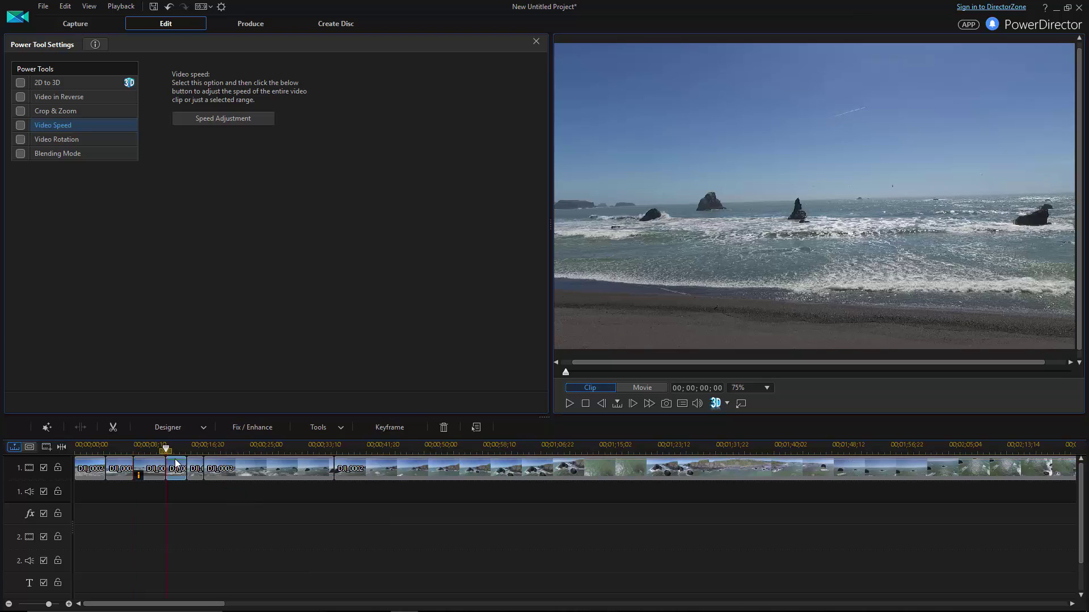
Apply a Video Speed multiplier of about 4.3 to the next DJI_0002 section.
{"action": "left_click", "coordinate": [228, 468]}
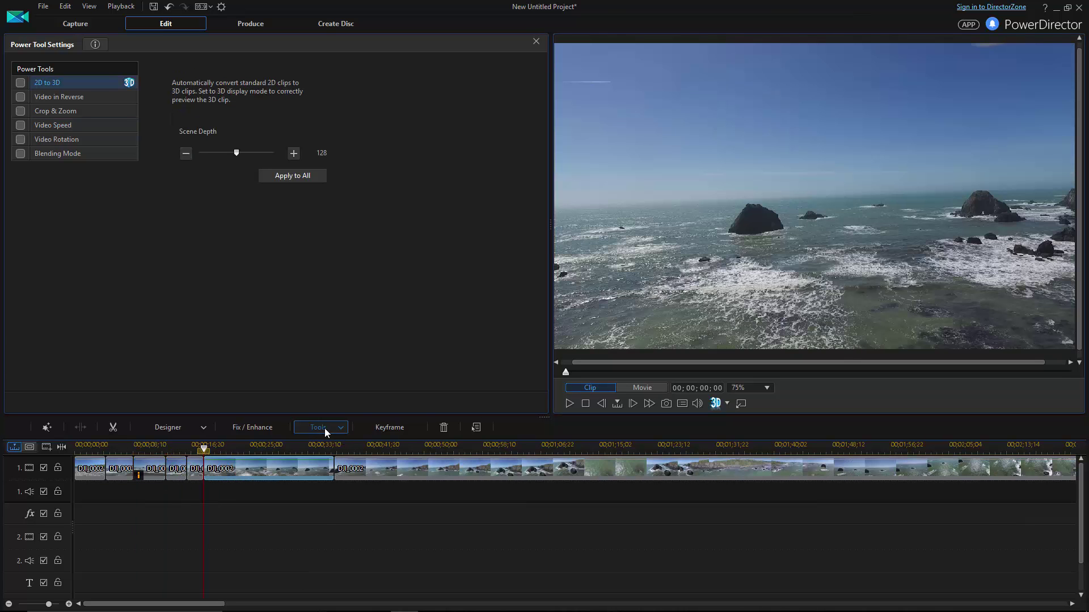
{"action": "left_click", "coordinate": [326, 433]}
{"action": "left_click", "coordinate": [340, 446]}
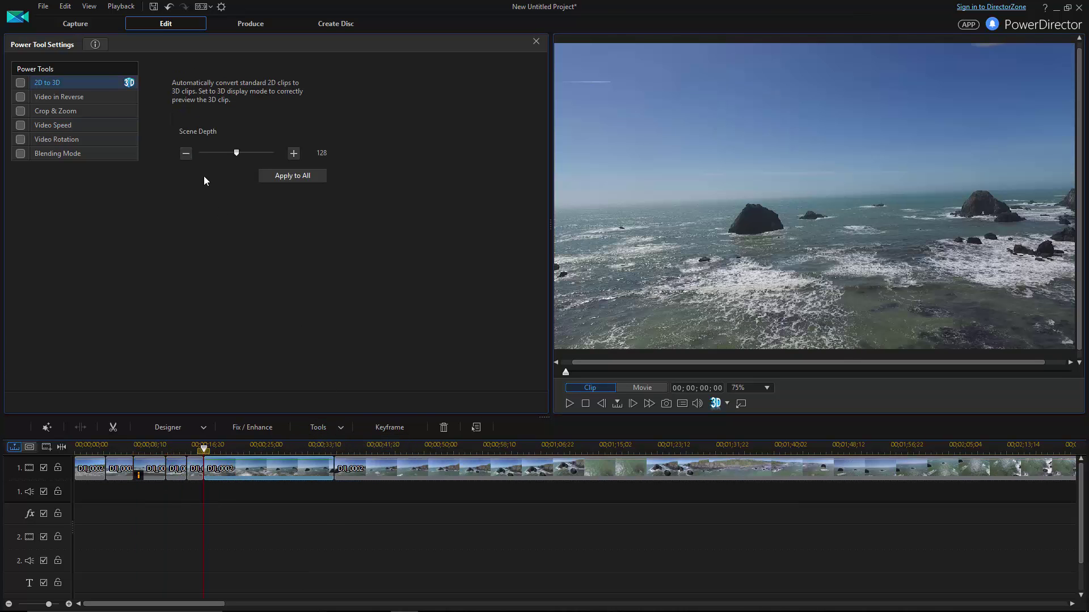
{"action": "left_click", "coordinate": [57, 126]}
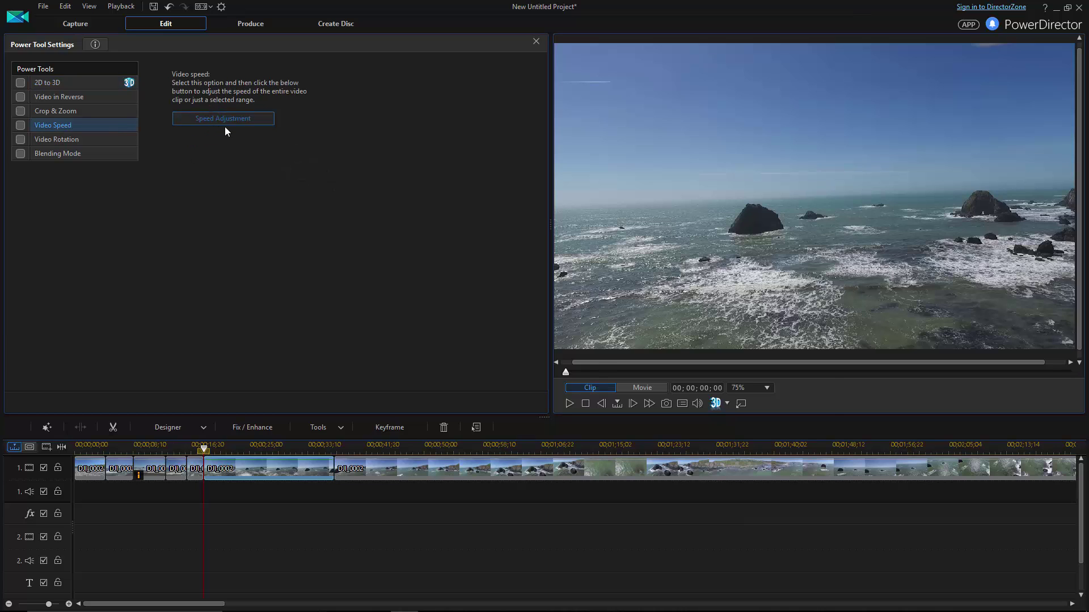
{"action": "left_click", "coordinate": [224, 122]}
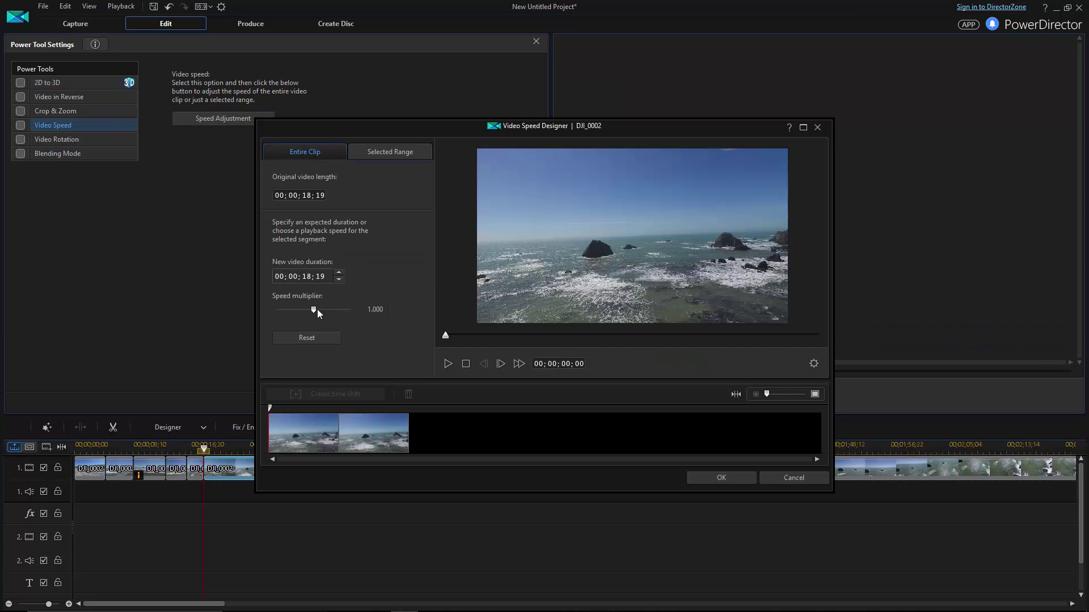
{"action": "left_click_drag", "start_coordinate": [315, 309], "coordinate": [330, 313]}
{"action": "left_click", "coordinate": [709, 474]}
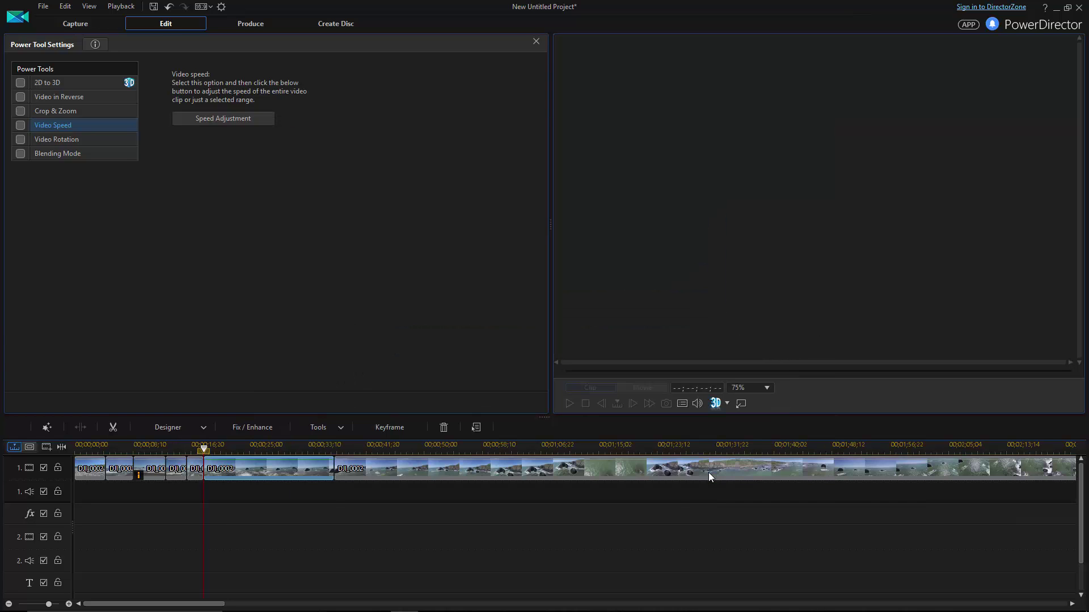
{"action": "left_click", "coordinate": [224, 446]}
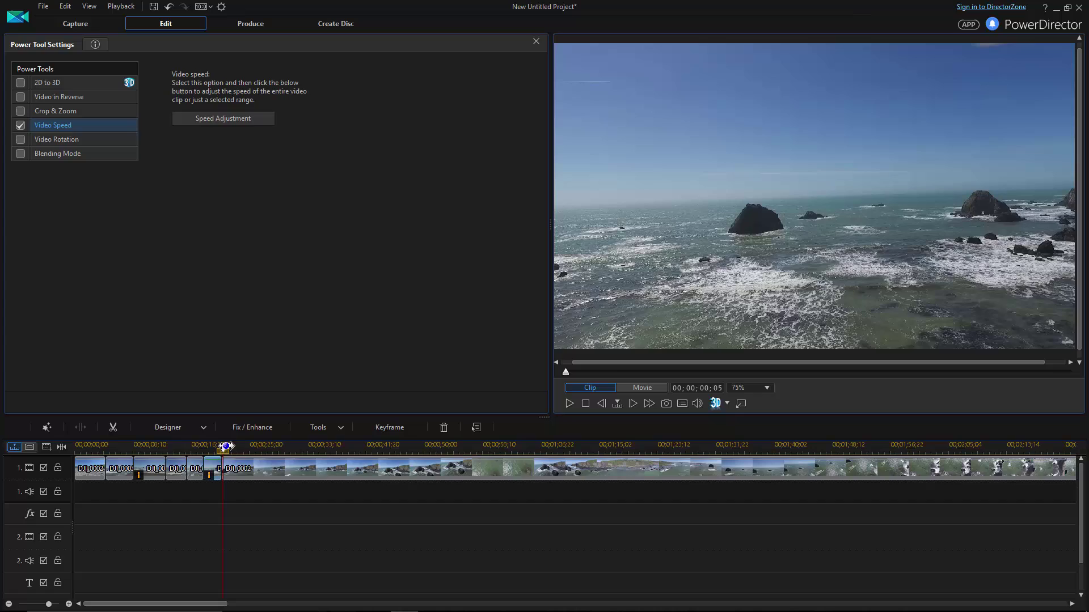
{"action": "left_click", "coordinate": [230, 469]}
Zoom and scroll the timeline to show the whole project, scrubbing to about 0:50.
{"action": "scroll", "coordinate": [329, 512], "scroll_direction": "down", "scroll_amount": 2}
{"action": "scroll", "coordinate": [329, 513], "scroll_direction": "down", "scroll_amount": 3, "text": "ctrl"}
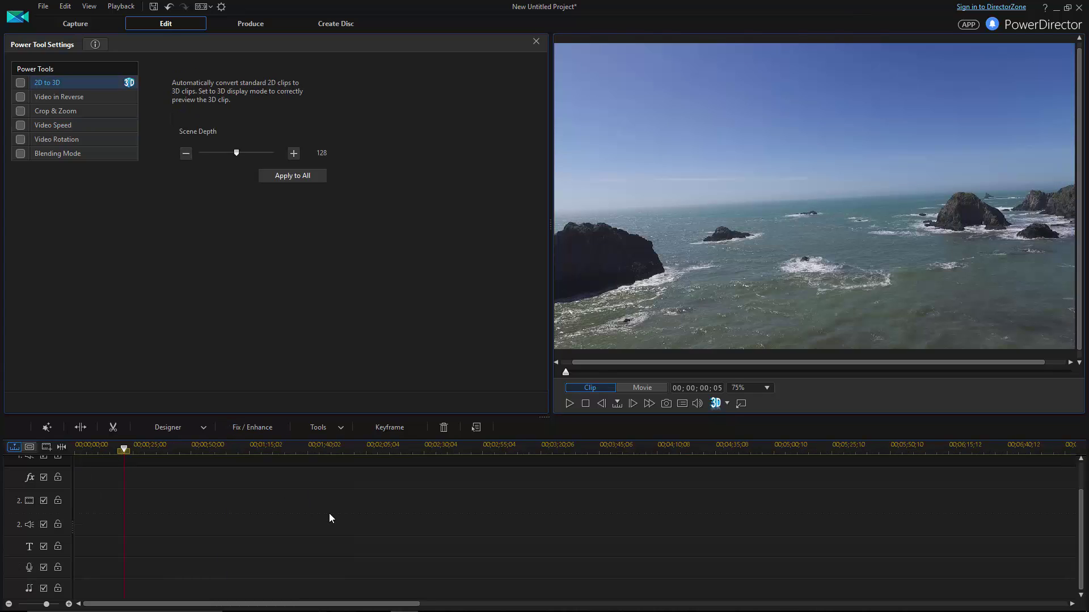
{"action": "scroll", "coordinate": [394, 560], "scroll_direction": "up", "scroll_amount": 3, "text": "ctrl"}
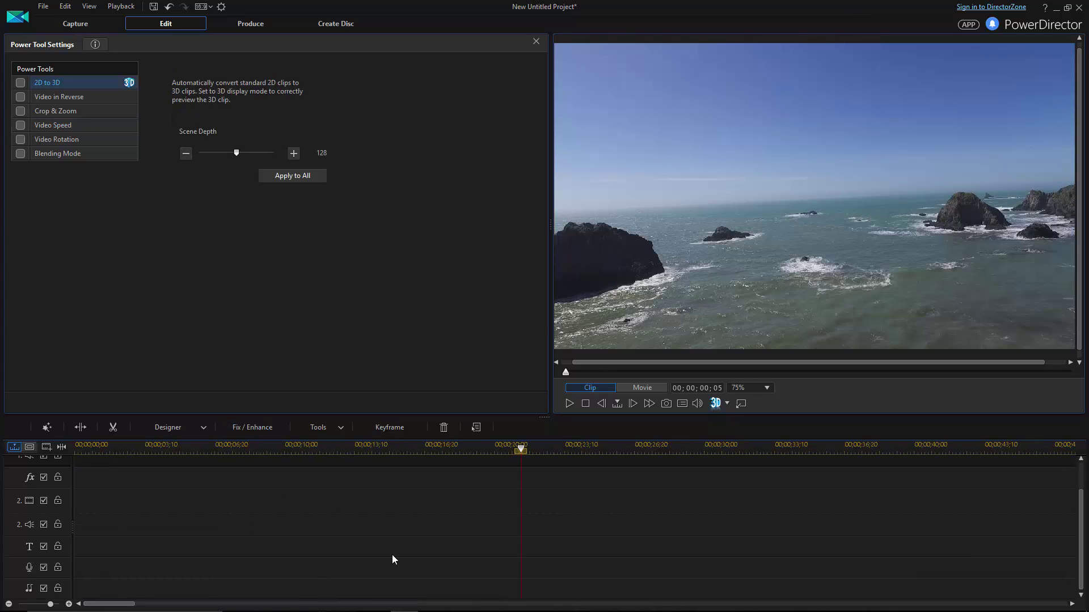
{"action": "left_click_drag", "start_coordinate": [1078, 515], "coordinate": [1082, 474]}
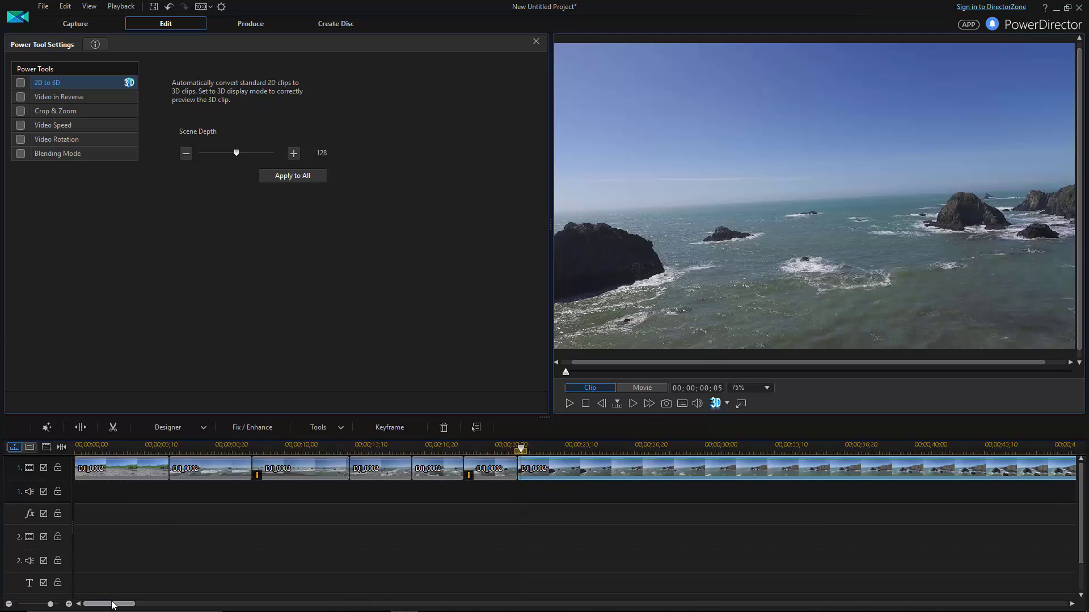
{"action": "left_click_drag", "start_coordinate": [116, 603], "coordinate": [983, 598]}
{"action": "scroll", "coordinate": [695, 533], "scroll_direction": "down", "scroll_amount": 3}
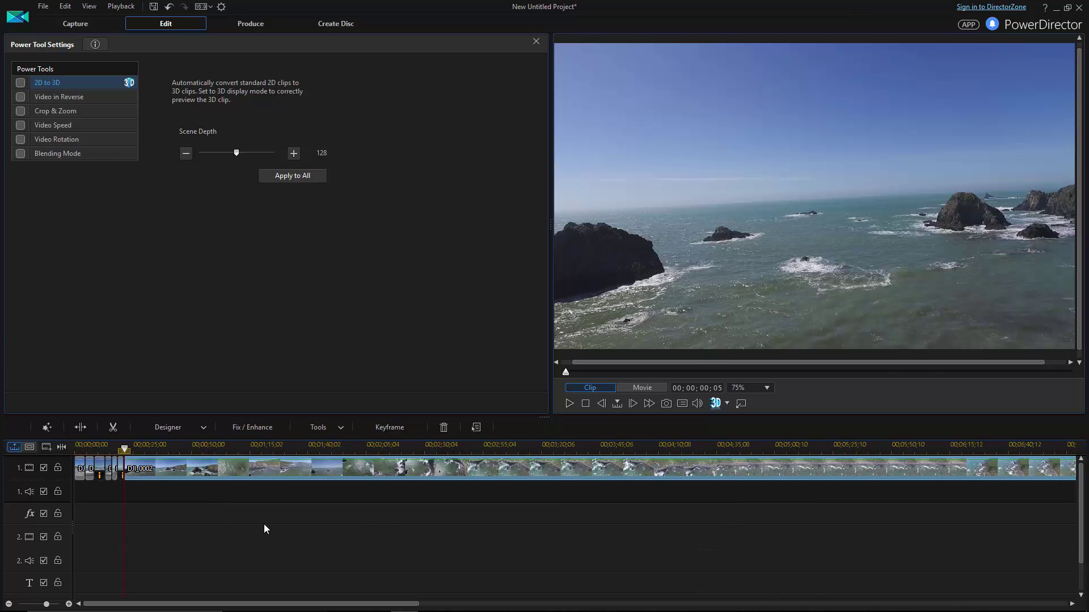
{"action": "left_click_drag", "start_coordinate": [124, 450], "coordinate": [410, 466]}
Split the long DJI_0002 clip and move its first part after DJI_0003.
{"action": "left_click", "coordinate": [402, 466]}
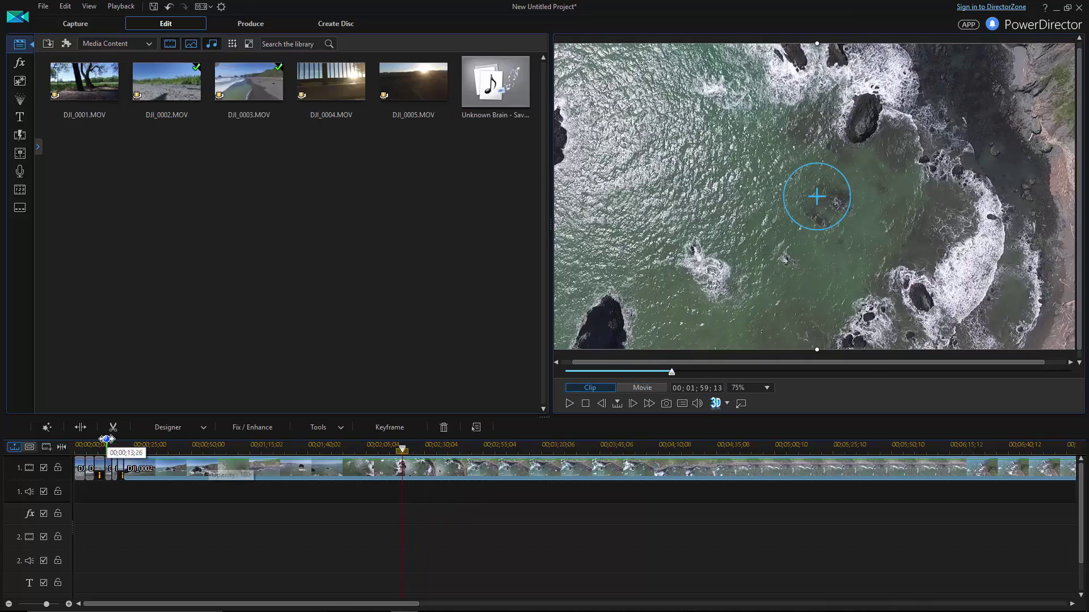
{"action": "left_click", "coordinate": [87, 427]}
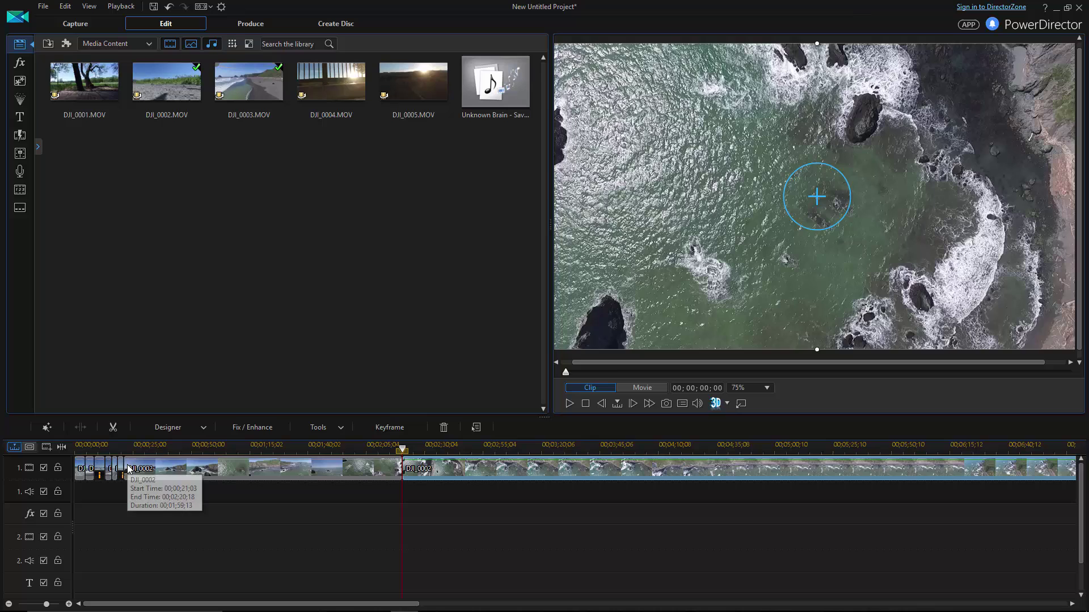
{"action": "left_click", "coordinate": [200, 474]}
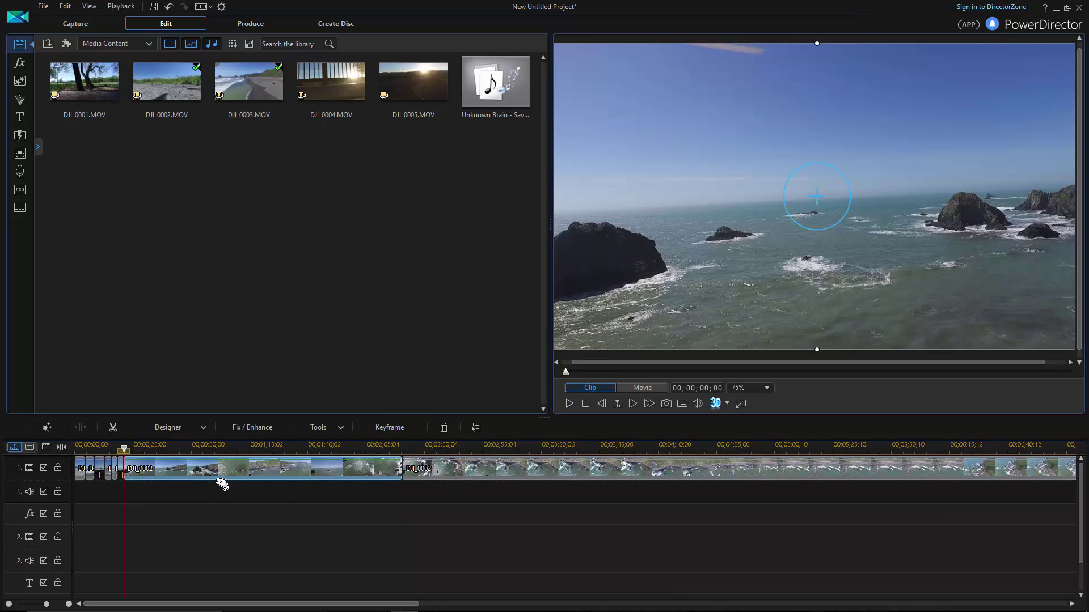
{"action": "scroll", "coordinate": [222, 491], "scroll_direction": "down", "scroll_amount": 3}
{"action": "left_click_drag", "start_coordinate": [140, 474], "coordinate": [897, 495]}
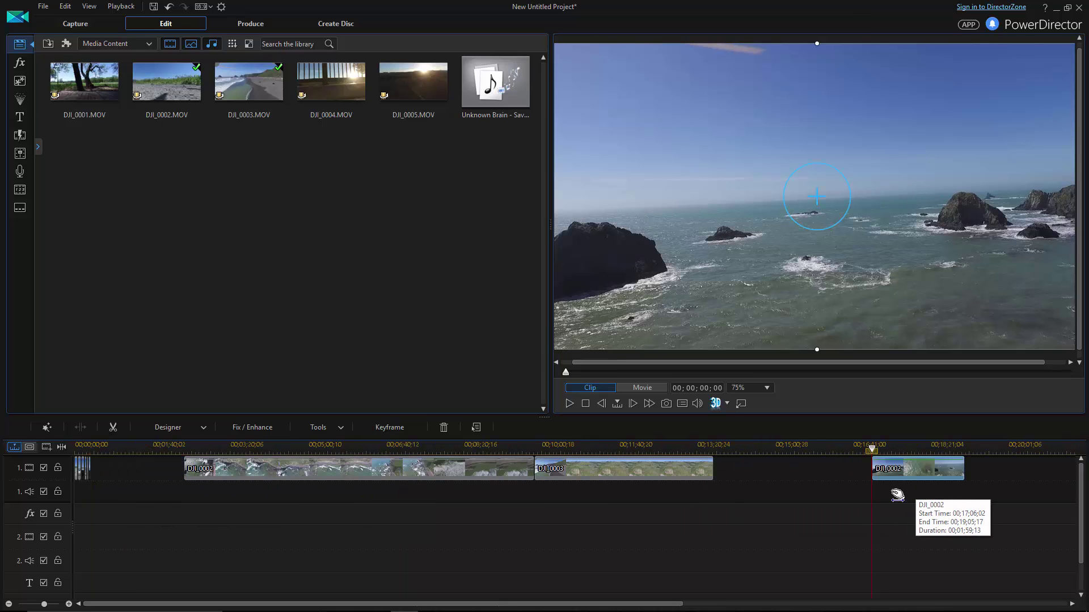
Trim the DJI_0002 clip start and delete the short leftover segment with Fill Gap.
{"action": "left_click", "coordinate": [233, 474]}
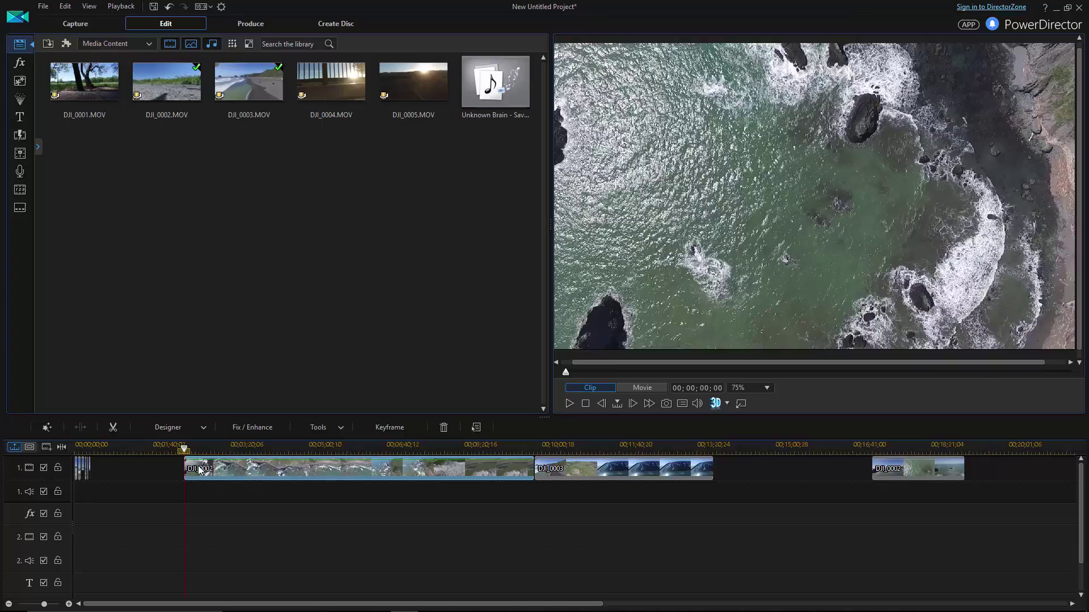
{"action": "left_click", "coordinate": [569, 403]}
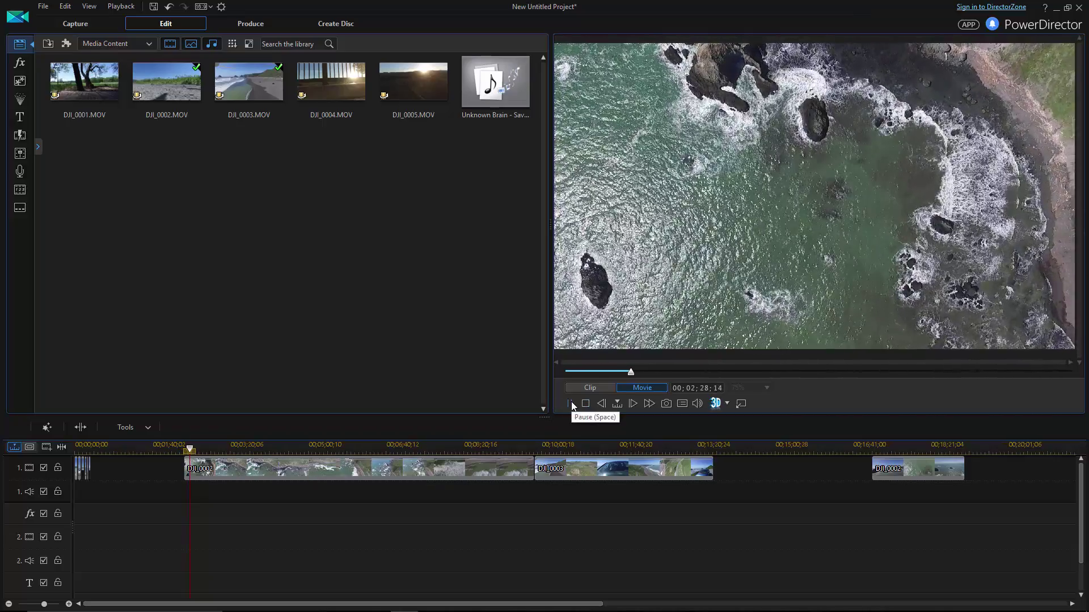
{"action": "left_click", "coordinate": [570, 402]}
{"action": "left_click_drag", "start_coordinate": [187, 461], "coordinate": [225, 457]}
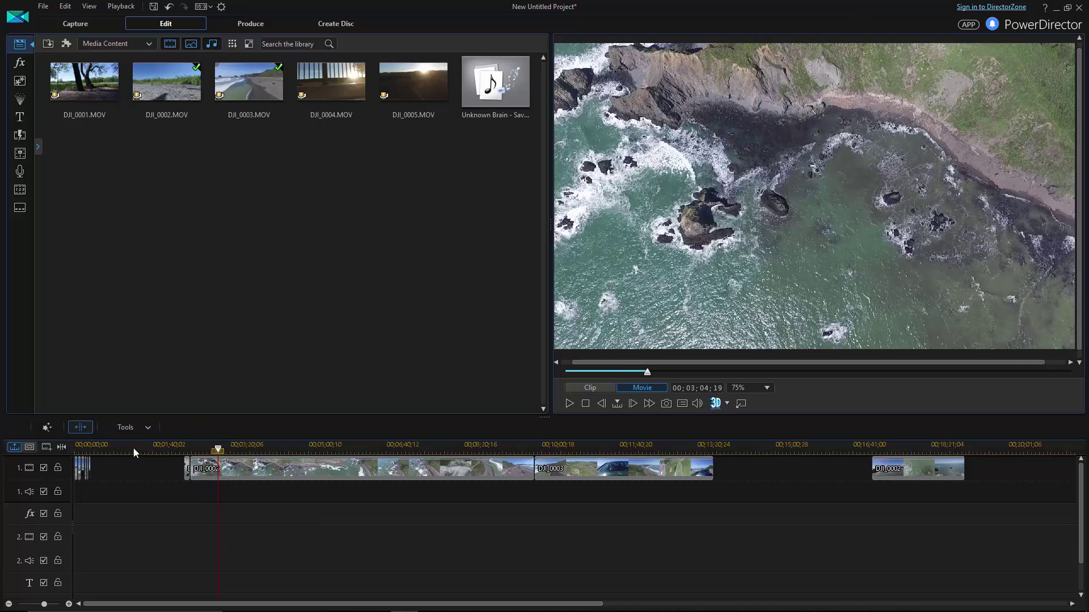
{"action": "left_click", "coordinate": [205, 472]}
{"action": "key", "text": "Delete"}
{"action": "left_click", "coordinate": [258, 513]}
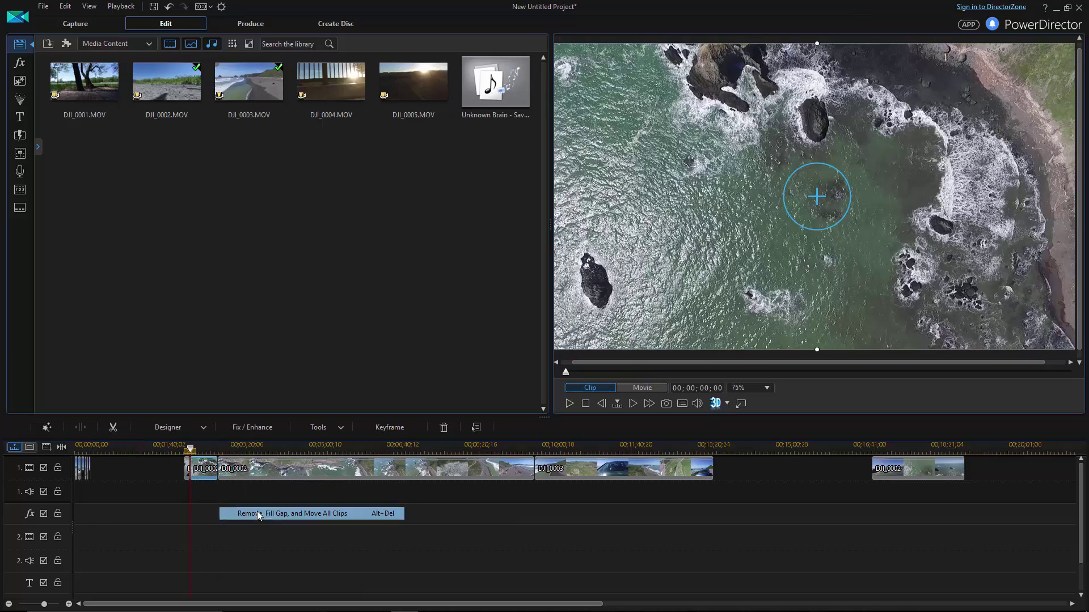
{"action": "left_click_drag", "start_coordinate": [189, 449], "coordinate": [205, 458]}
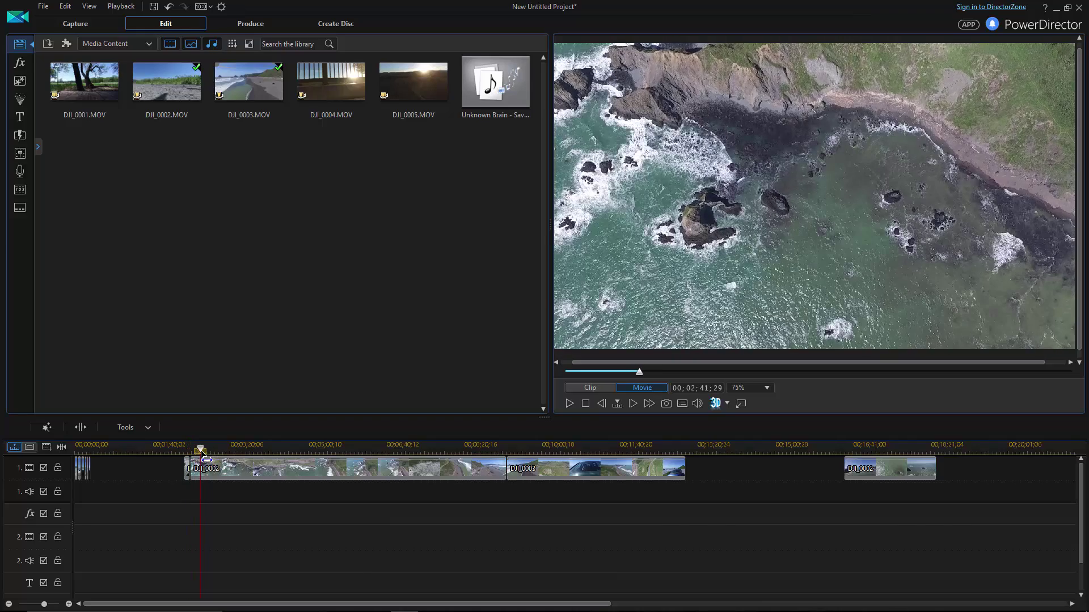
Scrub the playhead through about 2:29, 2:37 and on to about 3:20.
{"action": "scroll", "coordinate": [250, 528], "scroll_direction": "up", "scroll_amount": 3}
{"action": "left_click", "coordinate": [487, 452]}
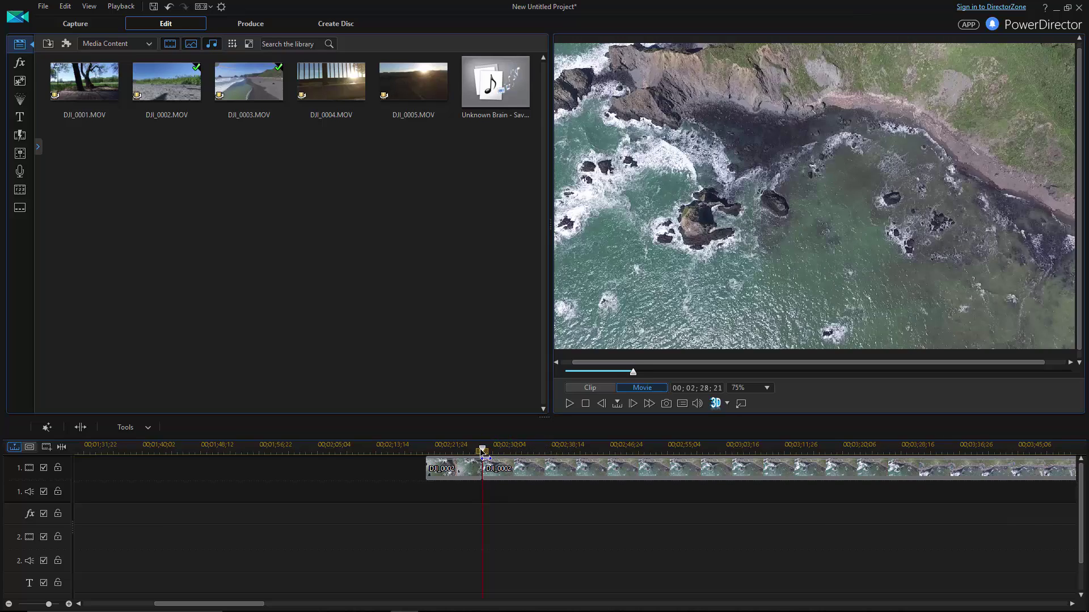
{"action": "left_click_drag", "start_coordinate": [520, 454], "coordinate": [544, 455]}
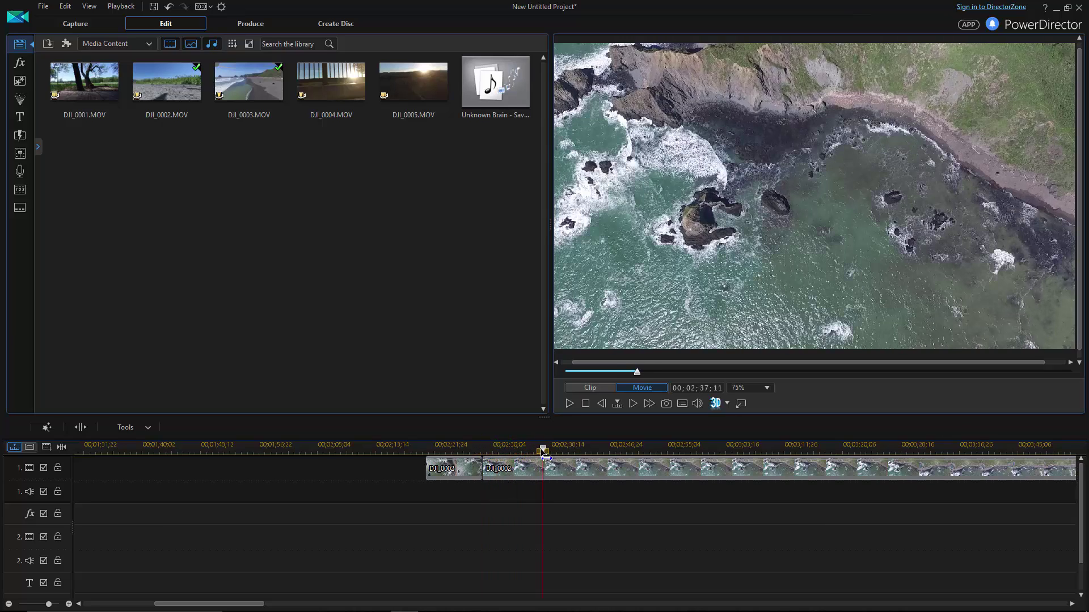
{"action": "scroll", "coordinate": [277, 533], "scroll_direction": "down", "scroll_amount": 3}
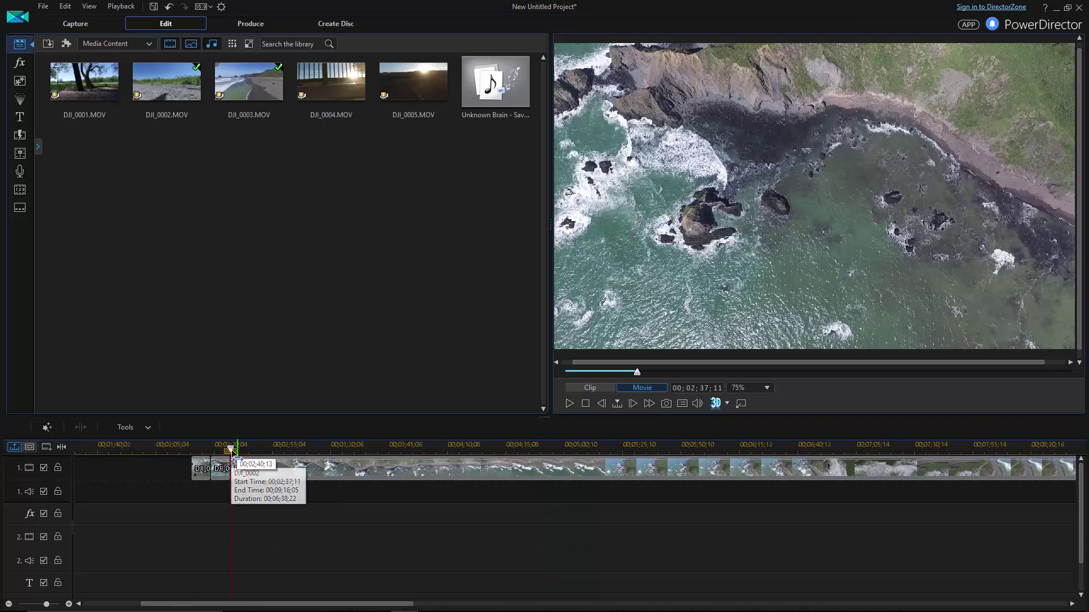
{"action": "left_click_drag", "start_coordinate": [232, 454], "coordinate": [292, 462]}
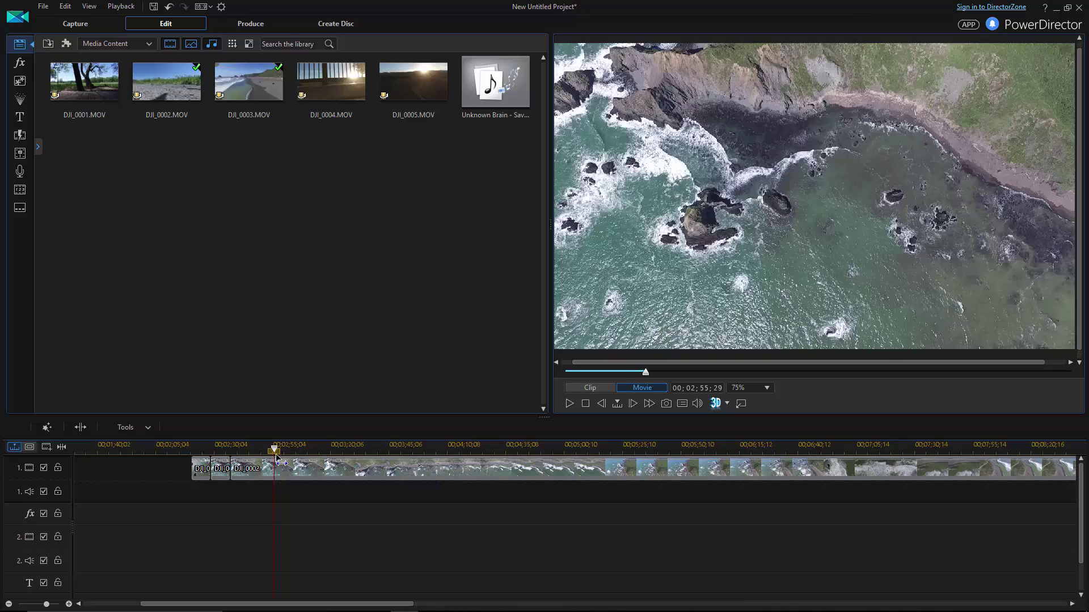
{"action": "left_click_drag", "start_coordinate": [278, 458], "coordinate": [331, 459]}
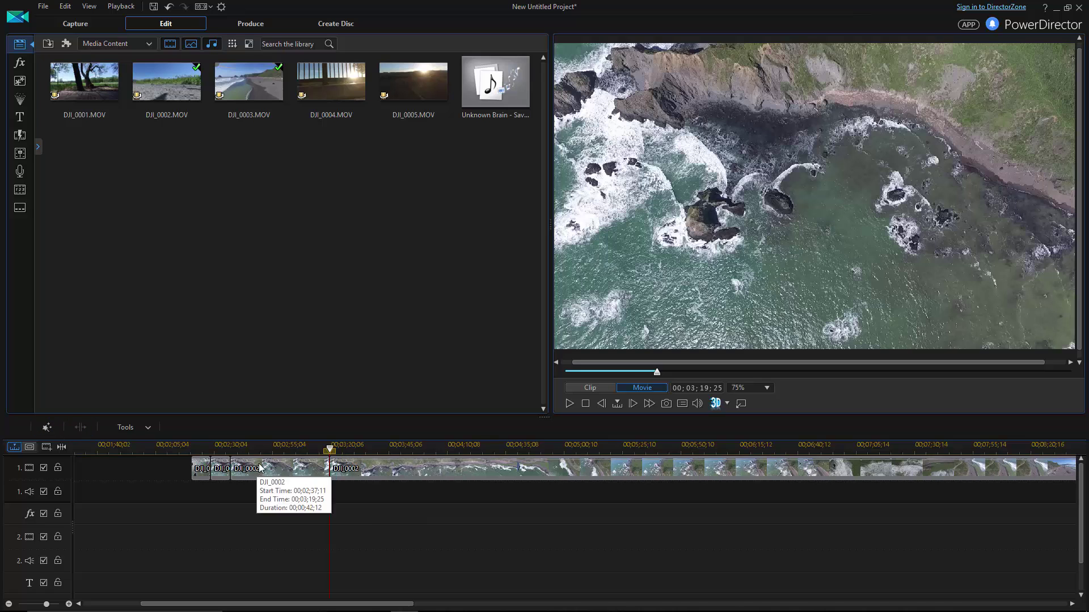
Open Video Speed for the 42-second DJI_0002 clip and preview it at about 3.7×.
{"action": "left_click", "coordinate": [261, 470]}
{"action": "left_click", "coordinate": [326, 427]}
{"action": "left_click", "coordinate": [333, 444]}
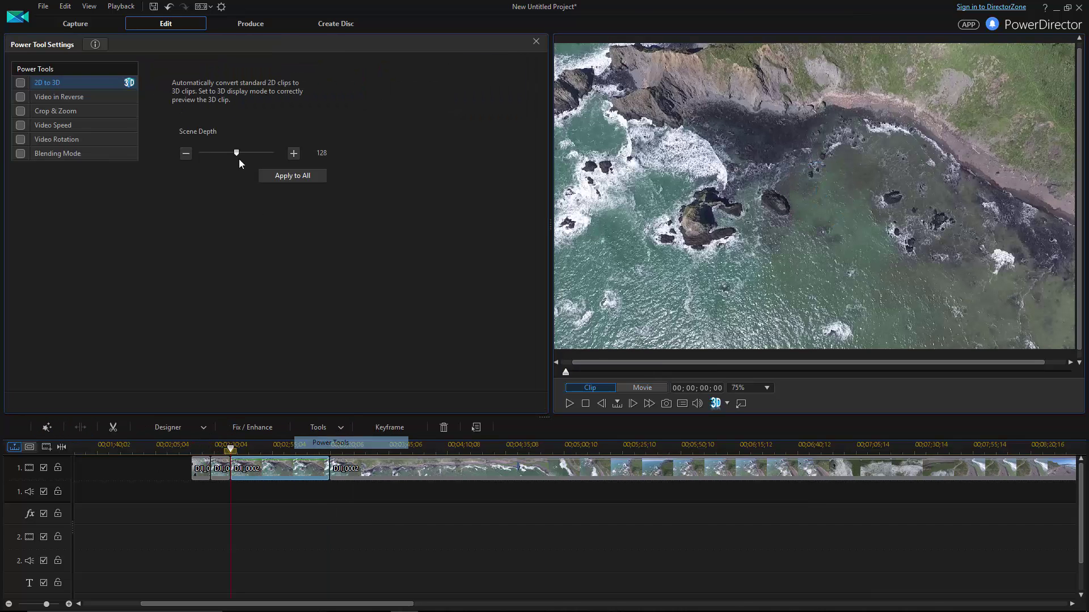
{"action": "left_click", "coordinate": [46, 124]}
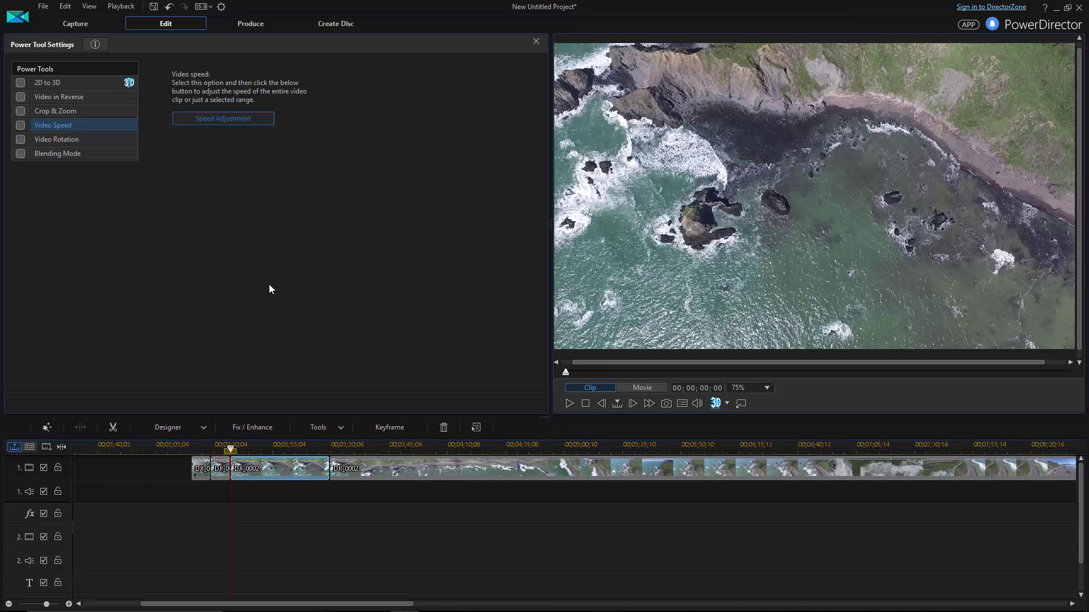
{"action": "left_click", "coordinate": [223, 118]}
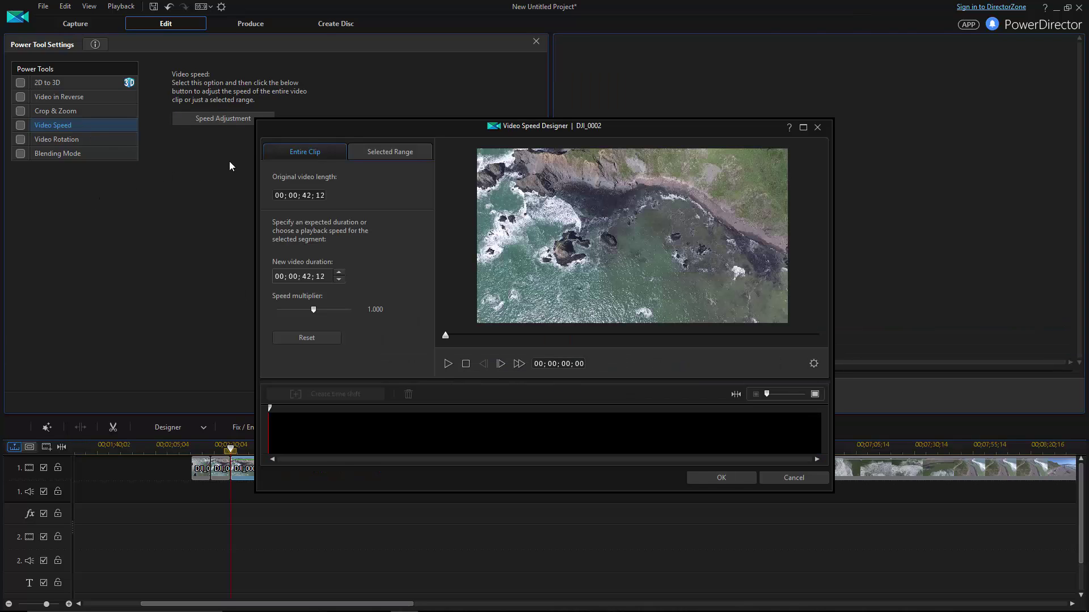
{"action": "left_click_drag", "start_coordinate": [314, 312], "coordinate": [320, 311]}
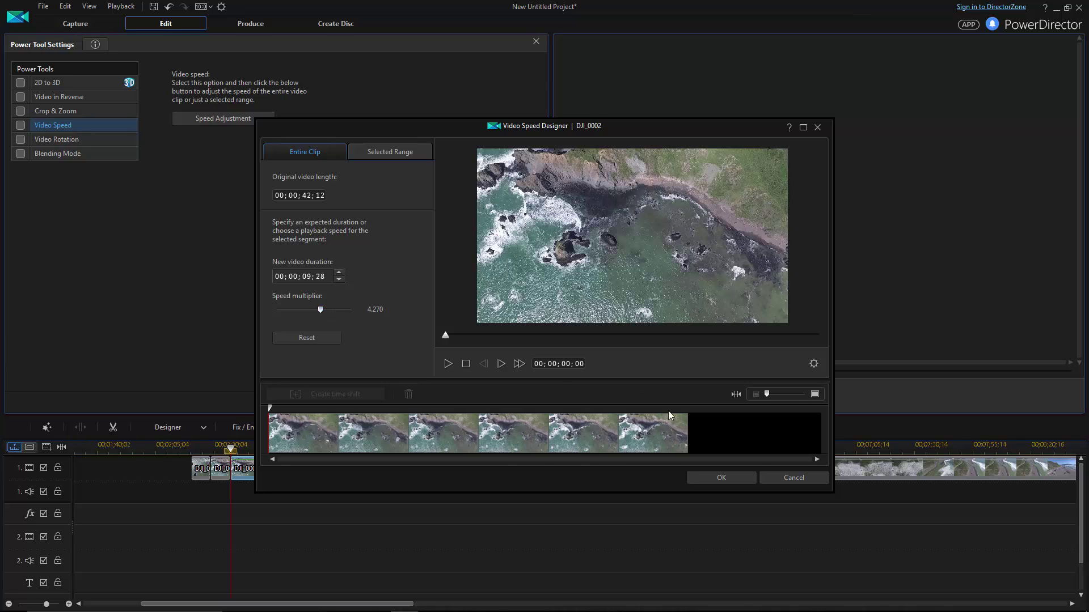
{"action": "left_click", "coordinate": [447, 366]}
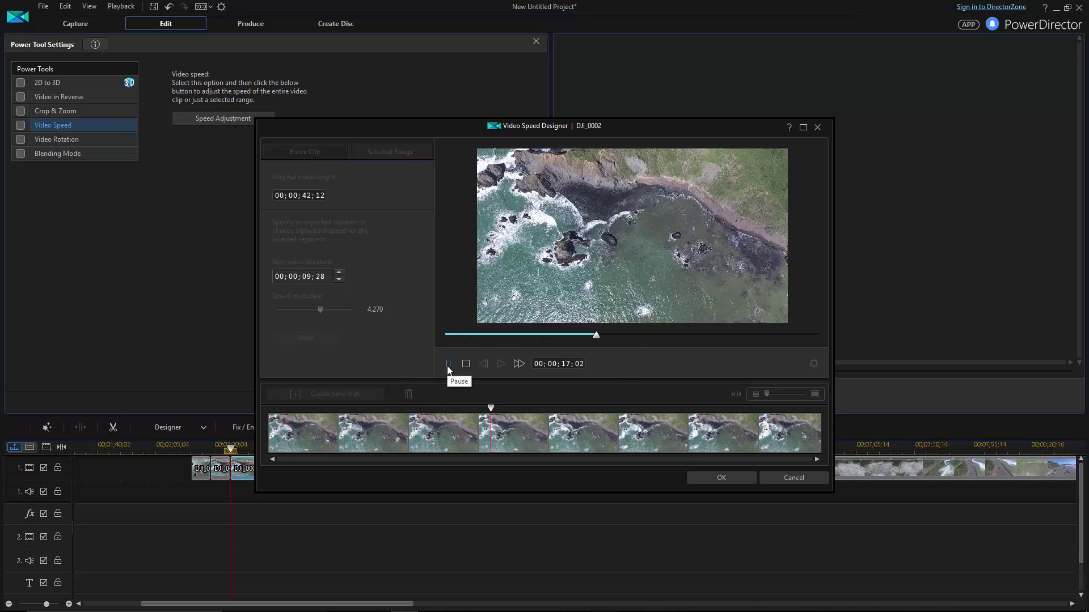
{"action": "left_click", "coordinate": [448, 366]}
Raise the speed multiplier to 6.73 and preview the faster clip.
{"action": "left_click_drag", "start_coordinate": [323, 308], "coordinate": [328, 310]}
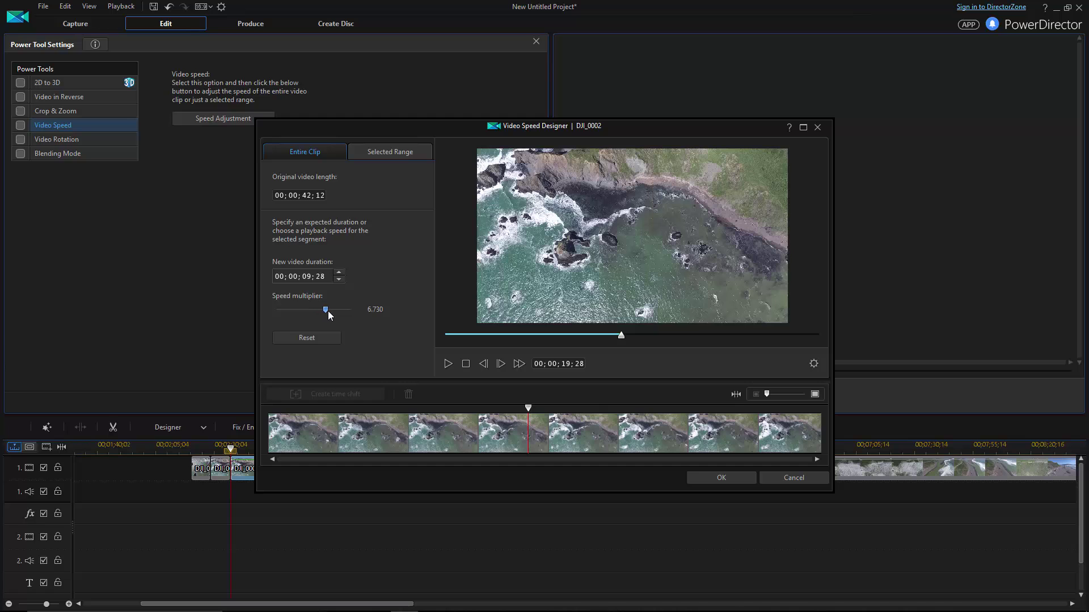
{"action": "left_click", "coordinate": [451, 365]}
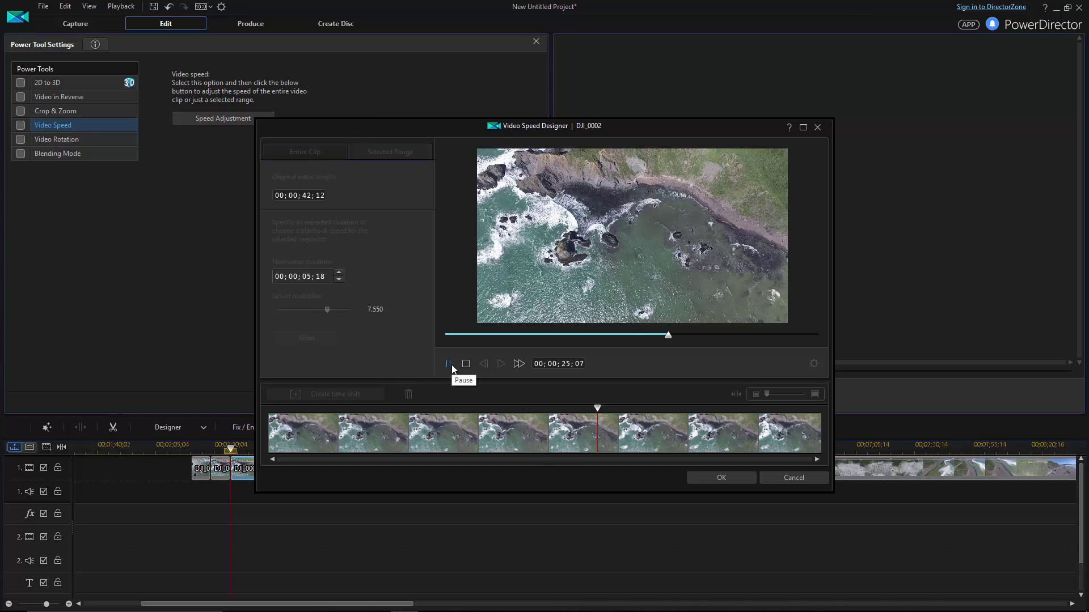
{"action": "left_click", "coordinate": [451, 368]}
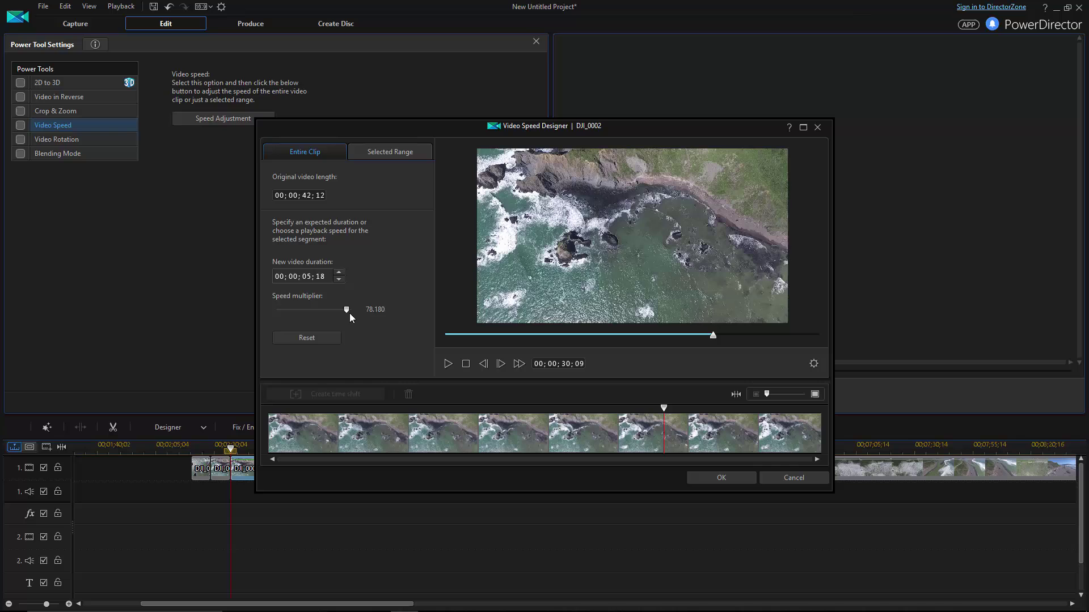
{"action": "left_click", "coordinate": [450, 363]}
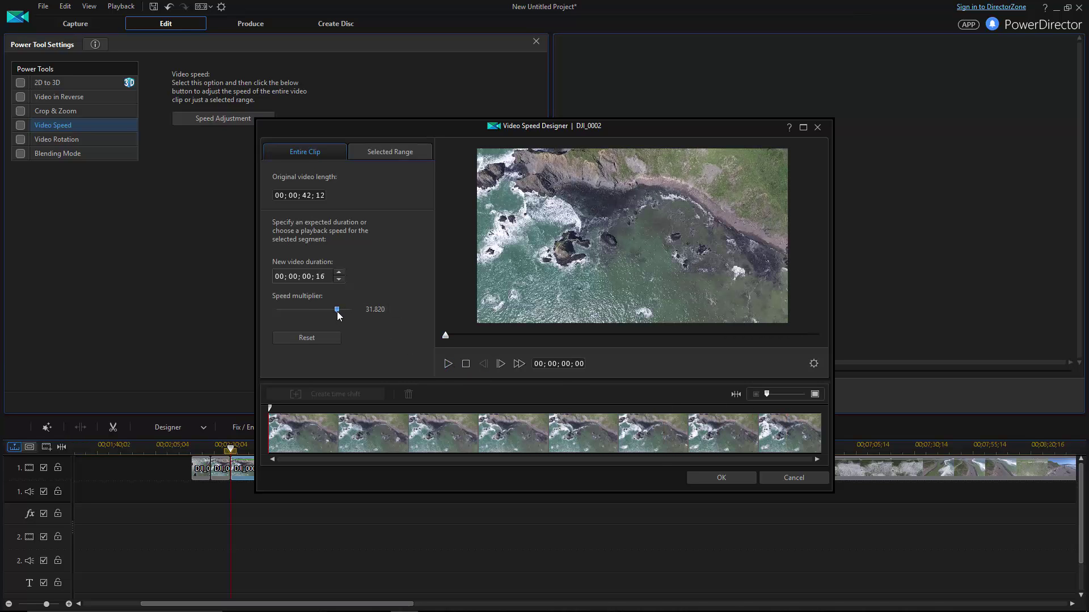
{"action": "left_click", "coordinate": [450, 364]}
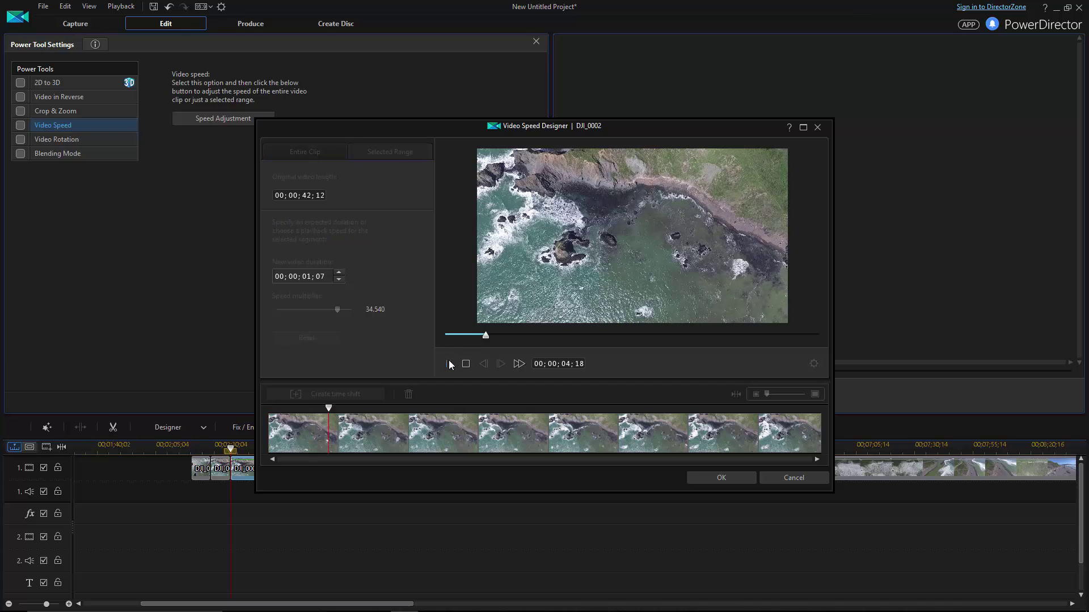
{"action": "left_click", "coordinate": [450, 363]}
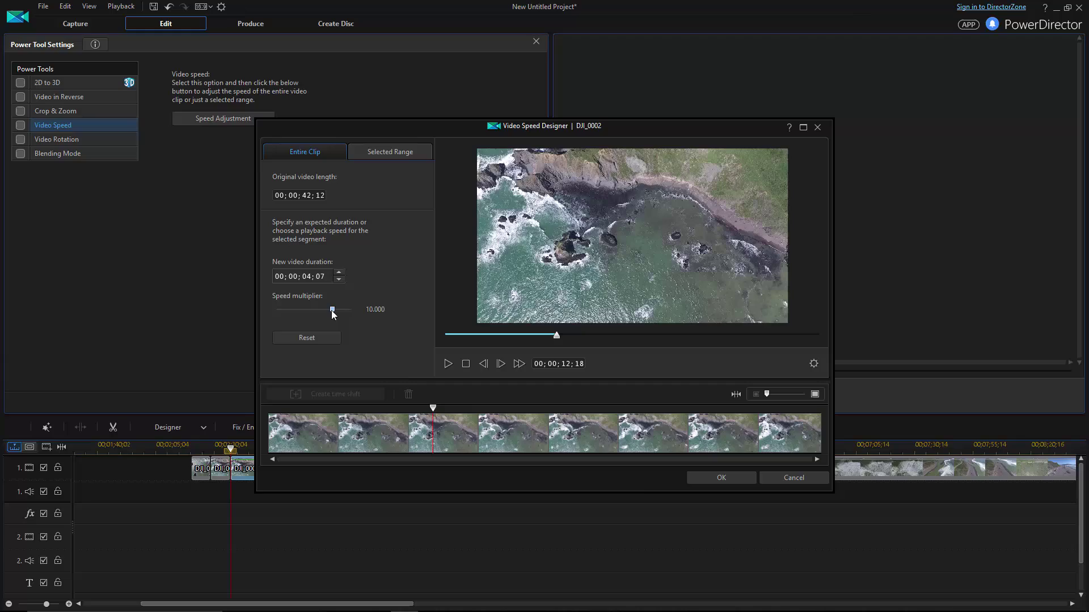
Apply the new speed, then split the long DJI_0002 clip twice, first near 04;38.
{"action": "left_click", "coordinate": [707, 480]}
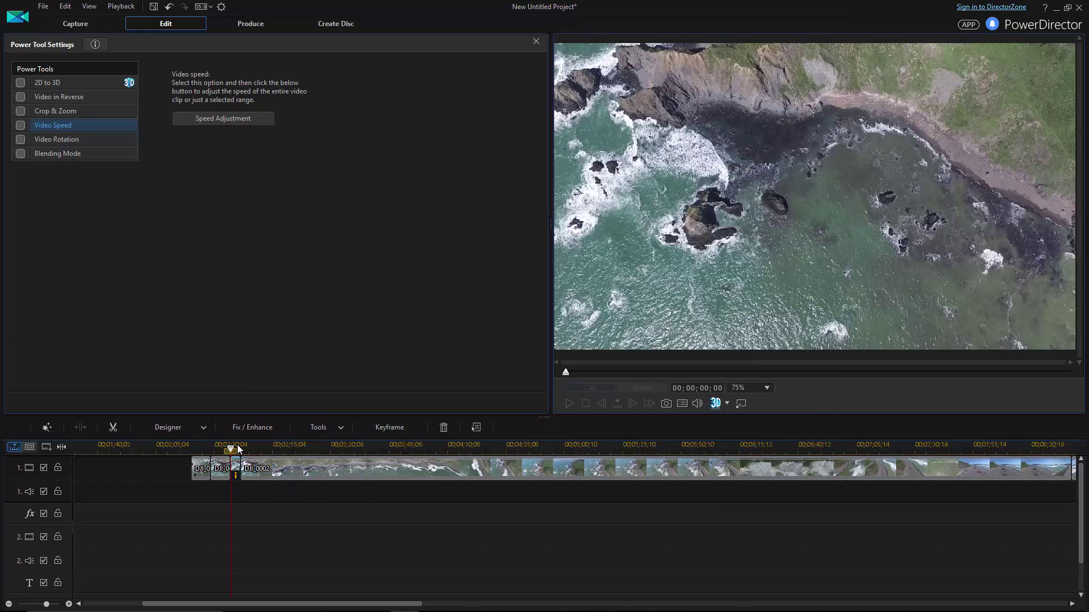
{"action": "left_click_drag", "start_coordinate": [241, 454], "coordinate": [554, 455]}
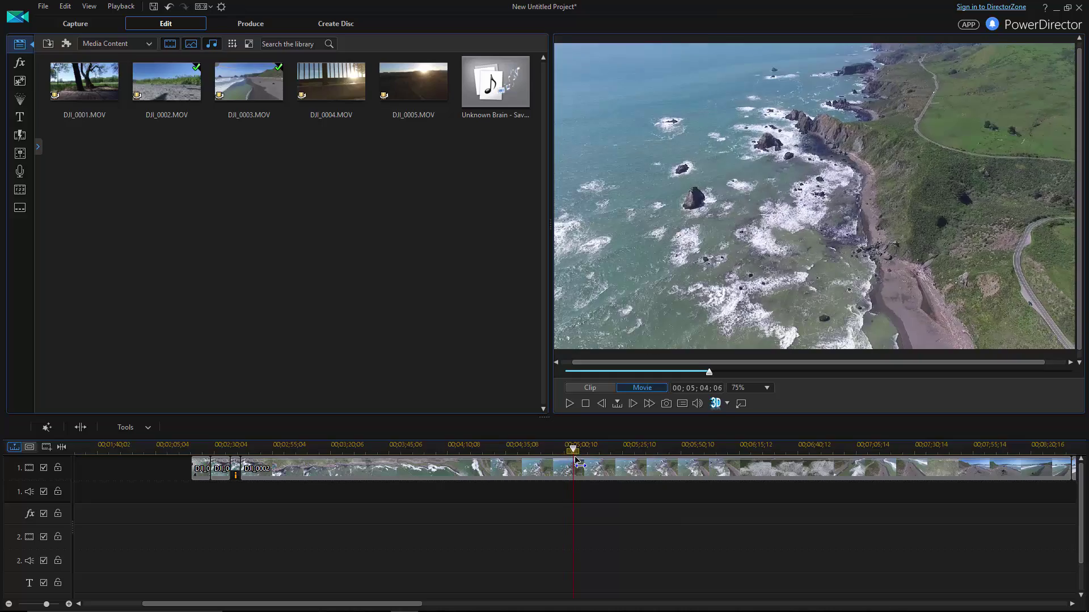
{"action": "left_click_drag", "start_coordinate": [581, 460], "coordinate": [486, 458]}
{"action": "left_click", "coordinate": [487, 459]}
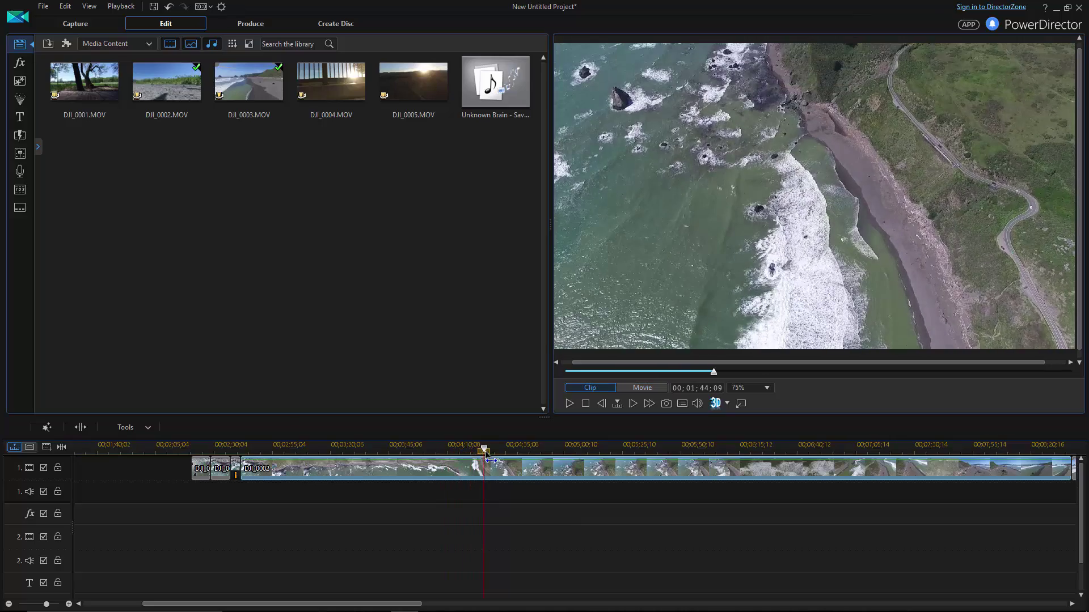
{"action": "left_click", "coordinate": [80, 428]}
{"action": "left_click", "coordinate": [569, 403]}
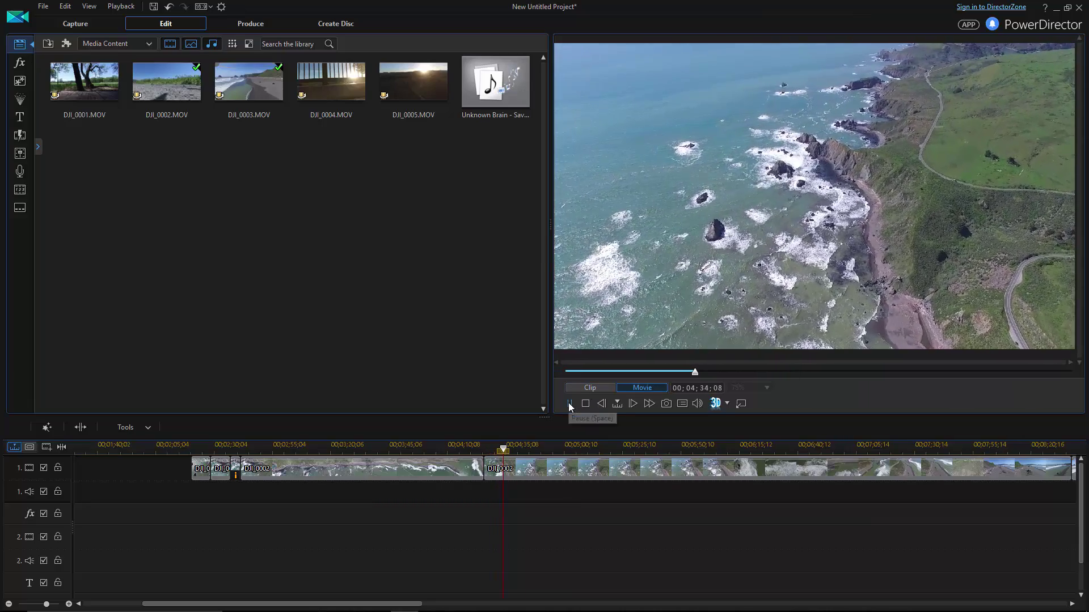
{"action": "left_click", "coordinate": [569, 403]}
{"action": "left_click", "coordinate": [80, 427]}
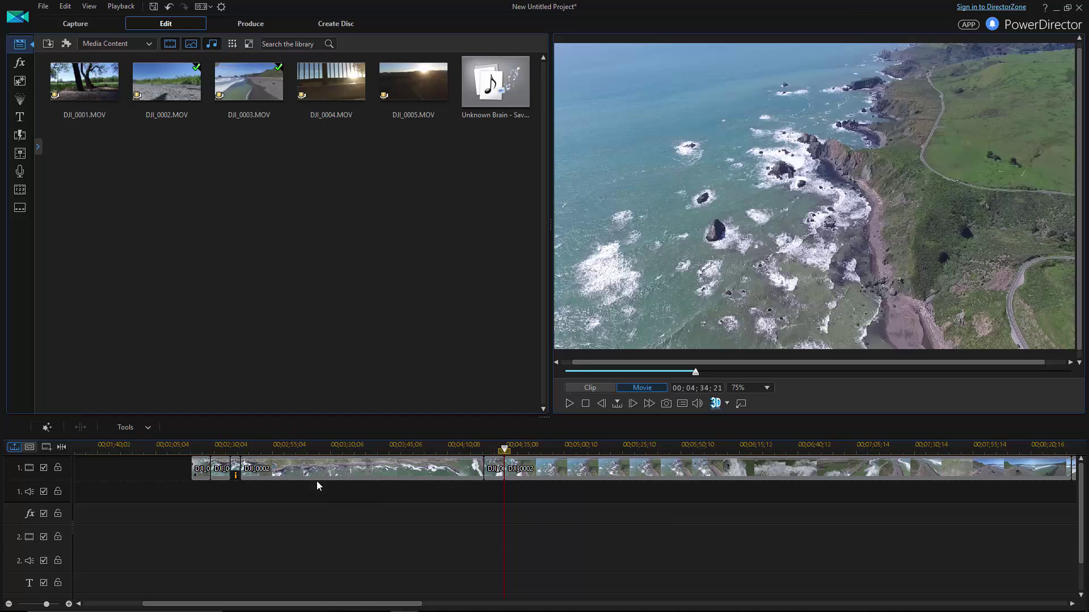
Reorder the short DJI clips and move them together to the start of track 1.
{"action": "left_click", "coordinate": [287, 452]}
{"action": "left_click_drag", "start_coordinate": [287, 452], "coordinate": [452, 452]}
{"action": "scroll", "coordinate": [379, 492], "scroll_direction": "down", "scroll_amount": 5}
{"action": "left_click_drag", "start_coordinate": [107, 475], "coordinate": [347, 470]}
{"action": "scroll", "coordinate": [197, 521], "scroll_direction": "up", "scroll_amount": 5}
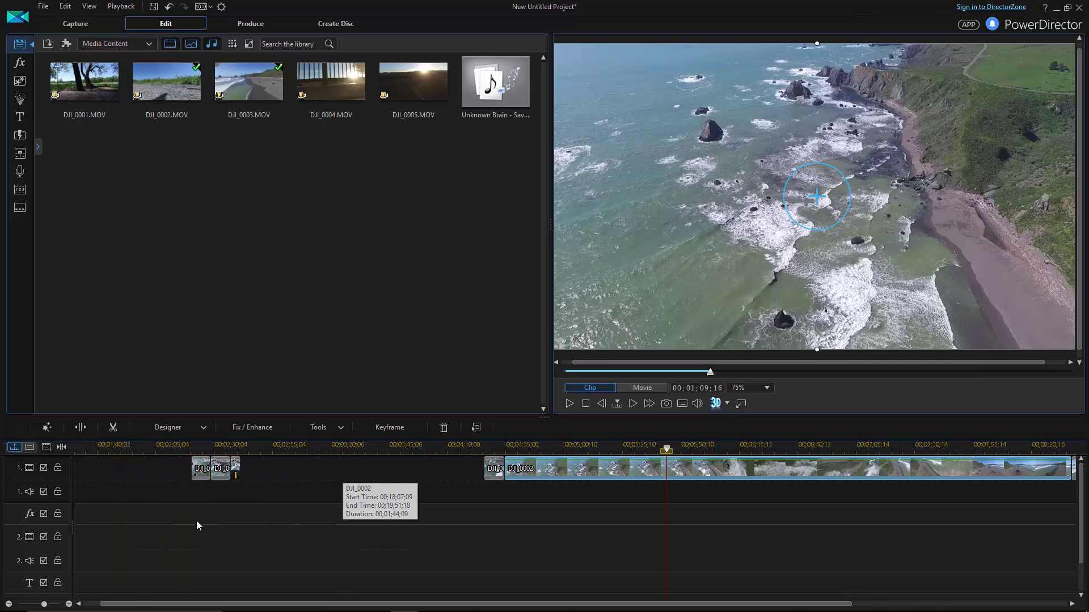
{"action": "left_click", "coordinate": [447, 543]}
{"action": "left_click_drag", "start_coordinate": [258, 468], "coordinate": [252, 470]}
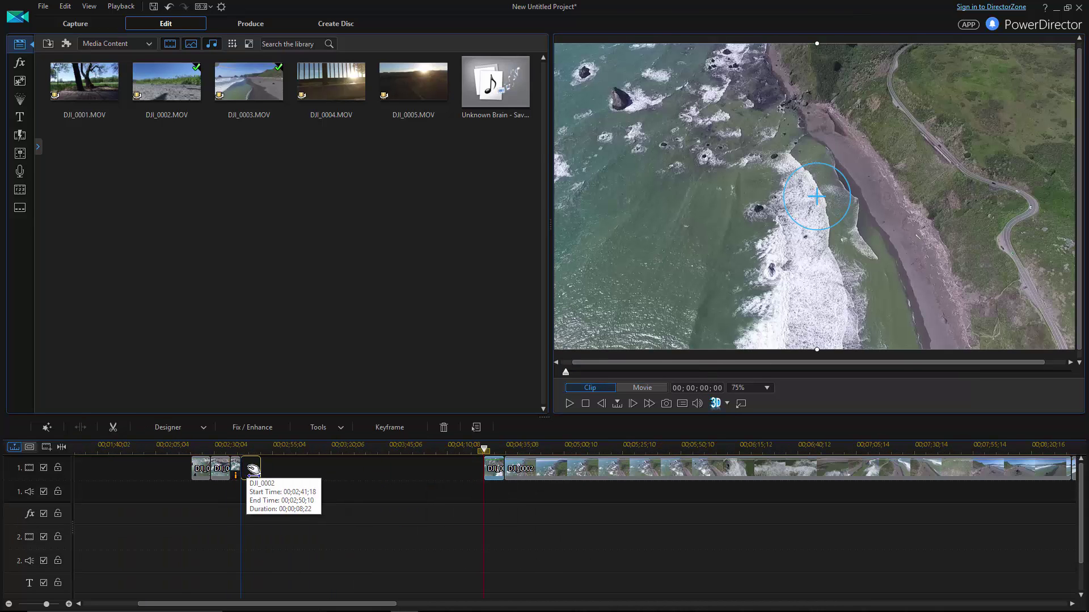
{"action": "left_click_drag", "start_coordinate": [376, 464], "coordinate": [138, 516]}
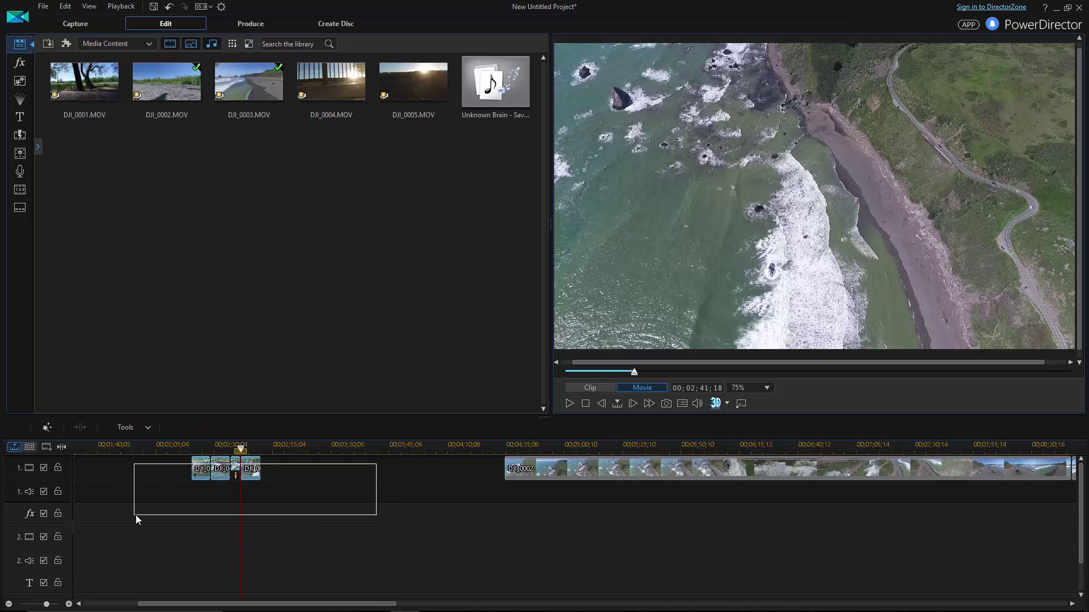
{"action": "left_click_drag", "start_coordinate": [213, 469], "coordinate": [144, 471]}
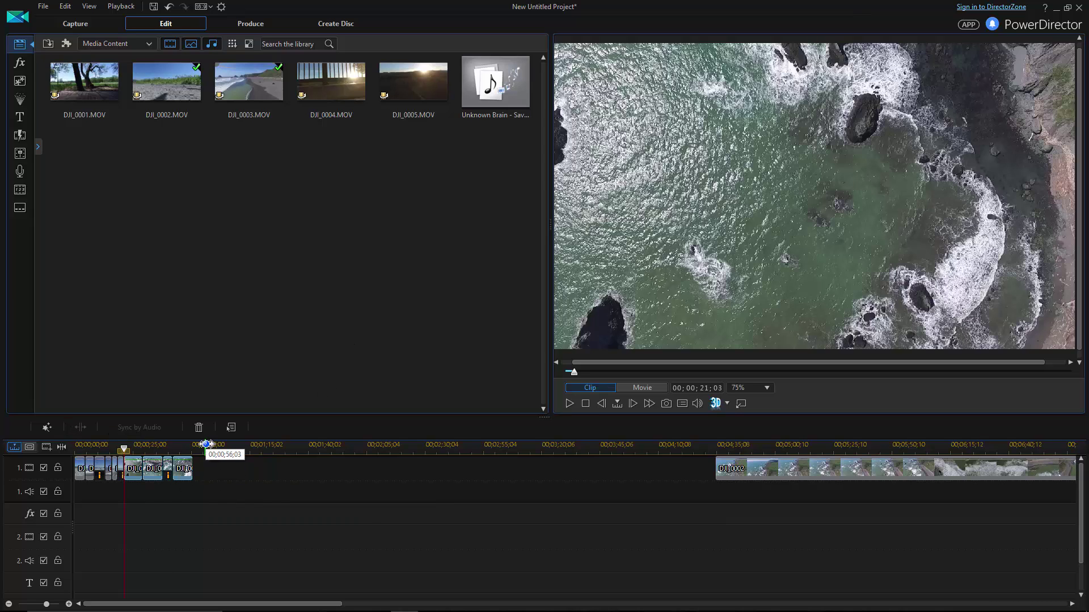
Place the Unknown Brain music on audio track 2 and play the movie with it.
{"action": "left_click_drag", "start_coordinate": [495, 89], "coordinate": [266, 562]}
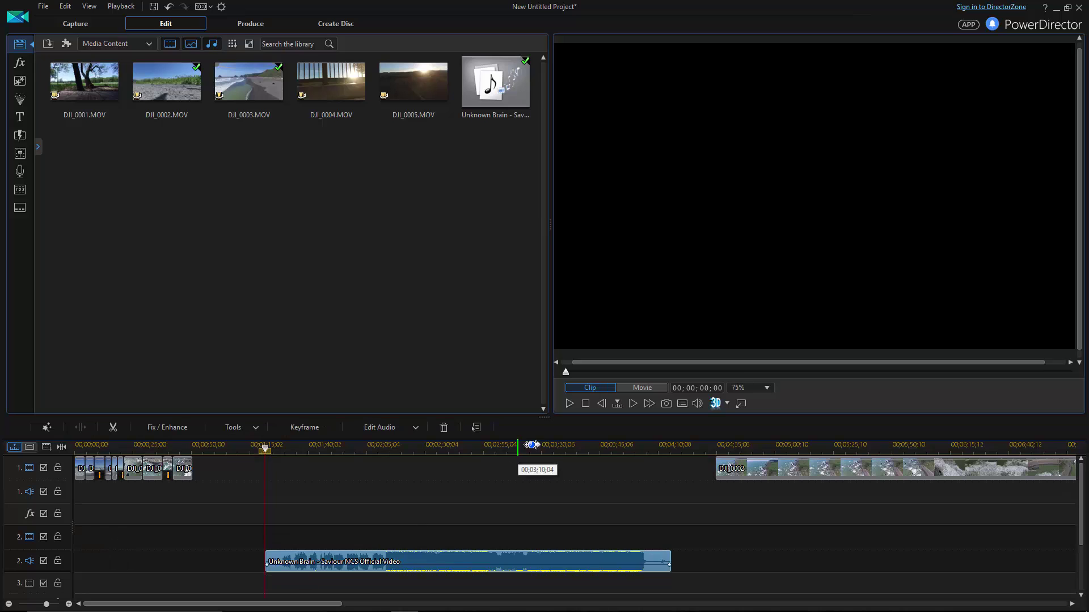
{"action": "left_click", "coordinate": [569, 403]}
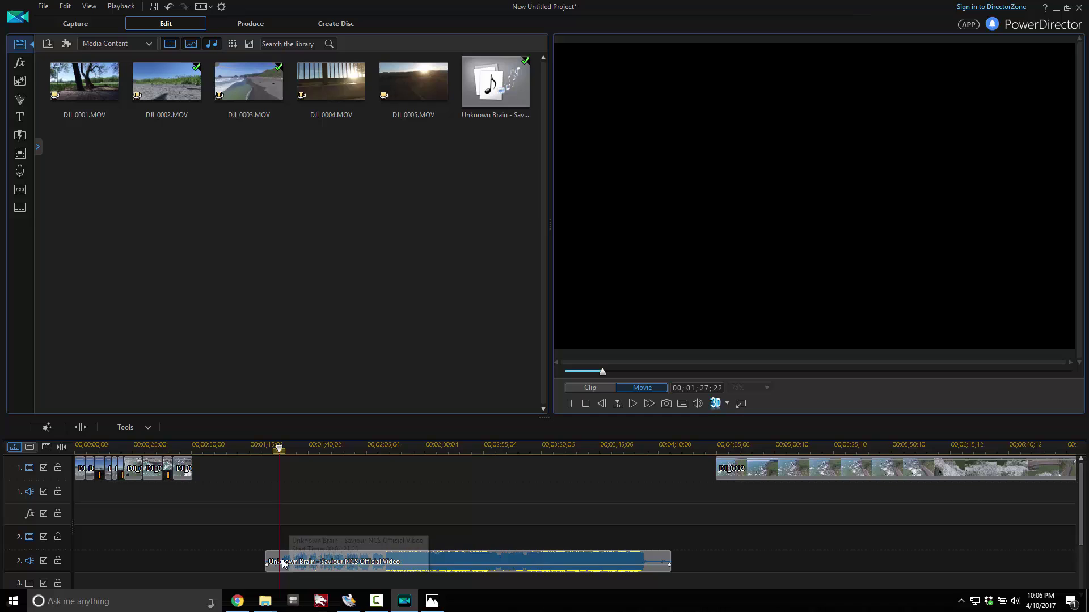
{"action": "left_click", "coordinate": [372, 444]}
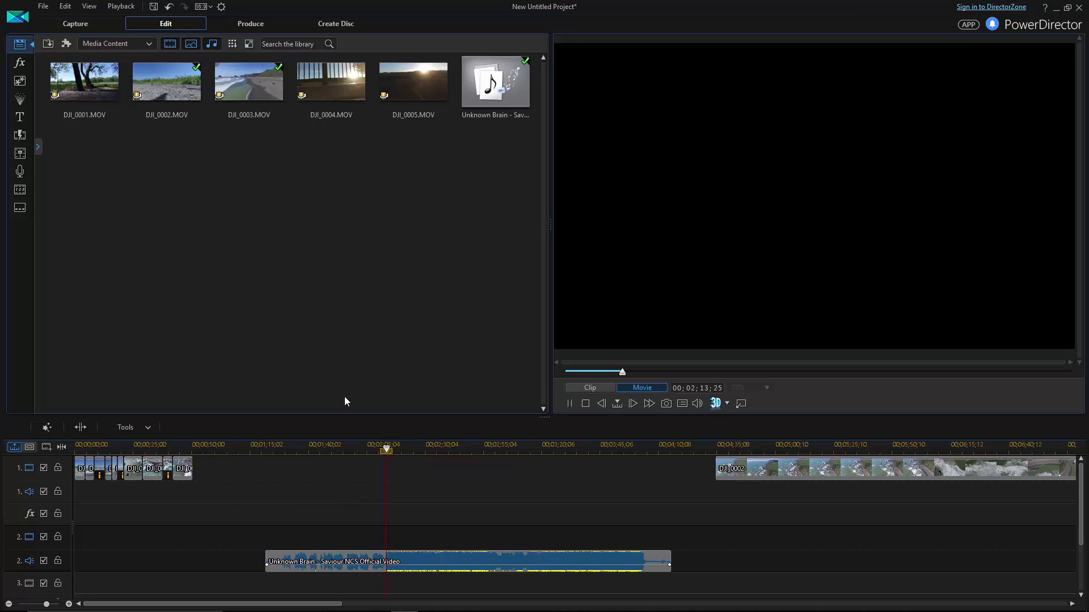
{"action": "left_click", "coordinate": [570, 404]}
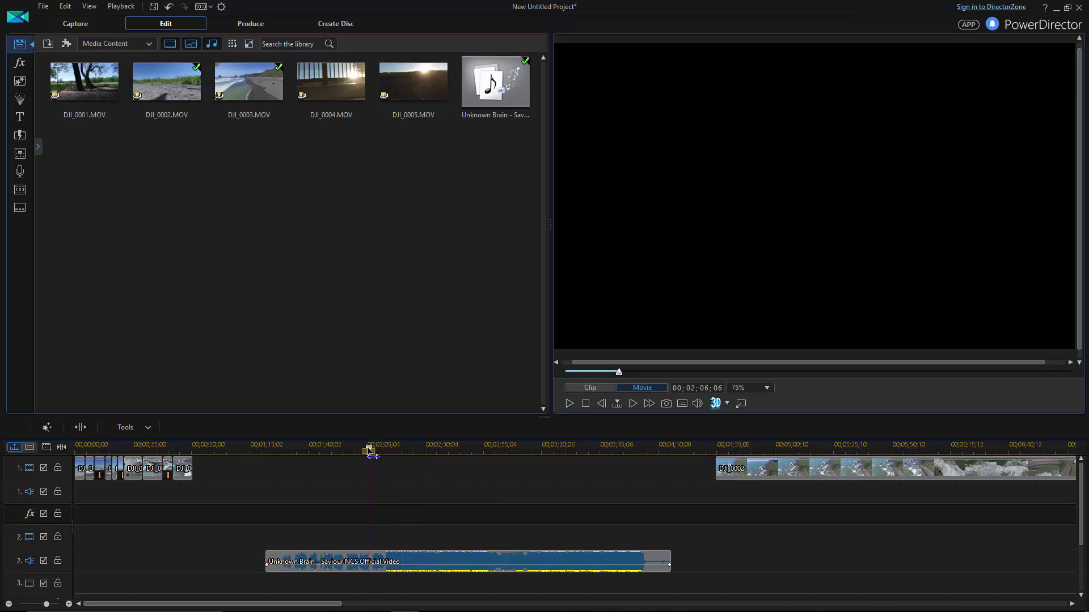
Remove the first audio part, close the gap, and move the music to the timeline start.
{"action": "left_click", "coordinate": [342, 561]}
{"action": "key", "text": "Delete"}
{"action": "left_click", "coordinate": [418, 564]}
{"action": "left_click_drag", "start_coordinate": [340, 562], "coordinate": [125, 524]}
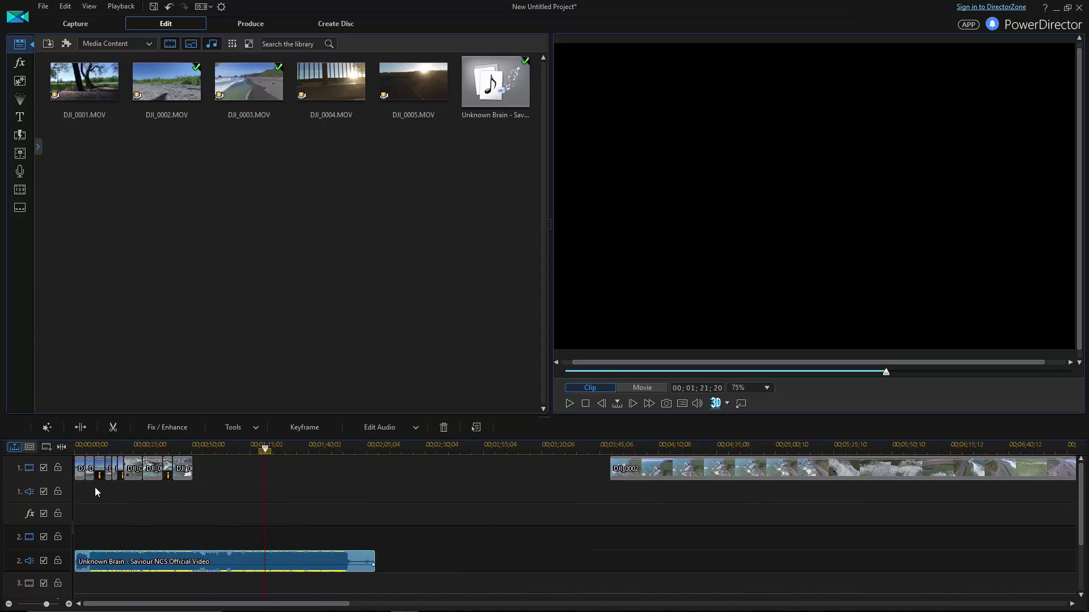
{"action": "left_click", "coordinate": [78, 448]}
{"action": "scroll", "coordinate": [224, 557], "scroll_direction": "up", "scroll_amount": 3}
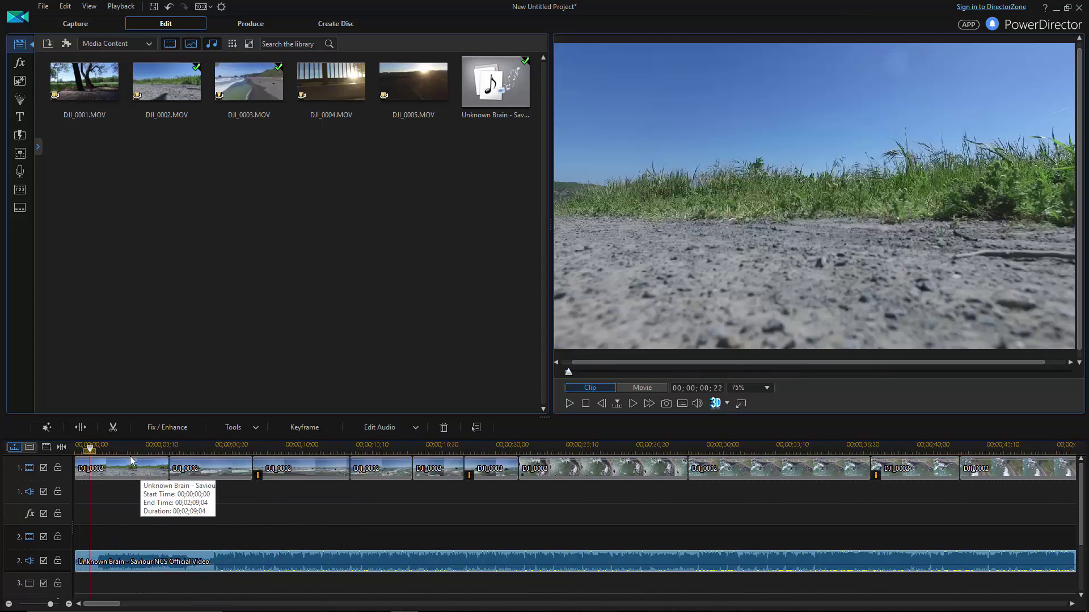
{"action": "left_click", "coordinate": [568, 405]}
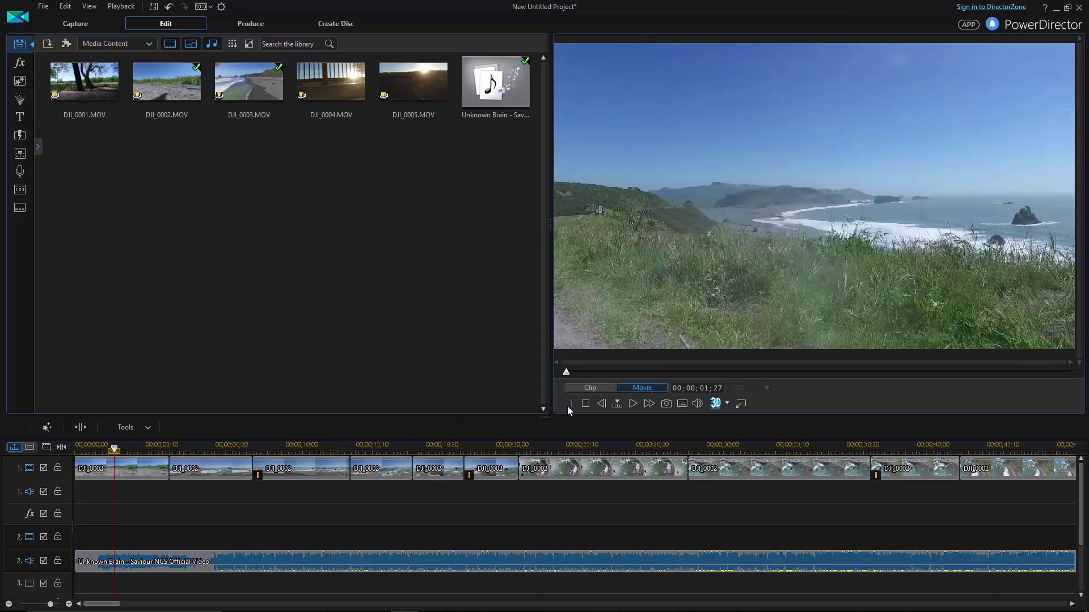
{"action": "left_click", "coordinate": [568, 404]}
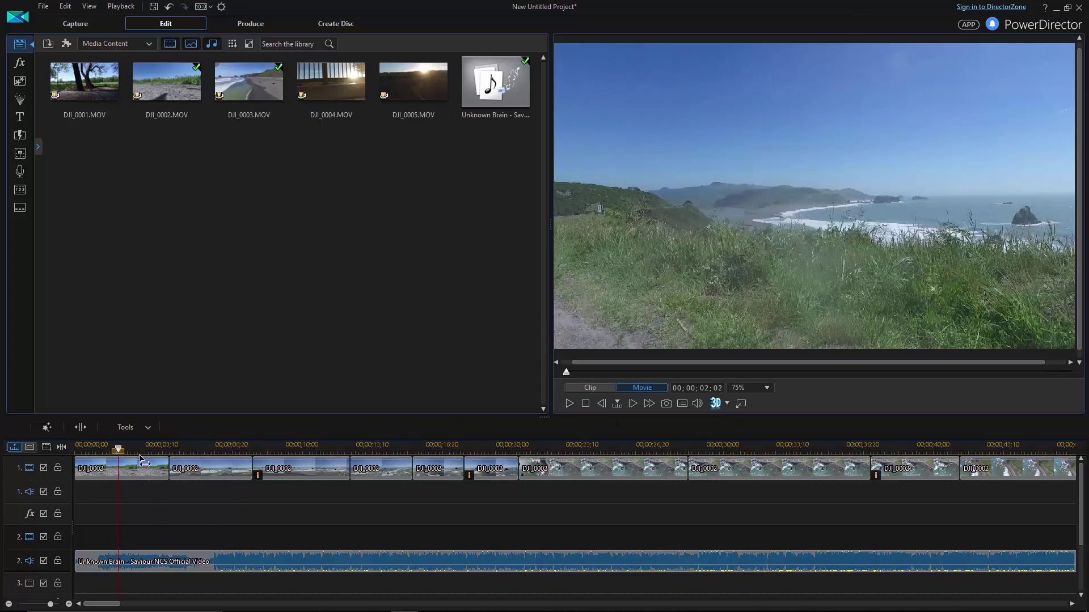
Split the music at about 00;00;04 and remove the opening piece, keeping the rest at the start.
{"action": "left_click_drag", "start_coordinate": [119, 452], "coordinate": [175, 449]}
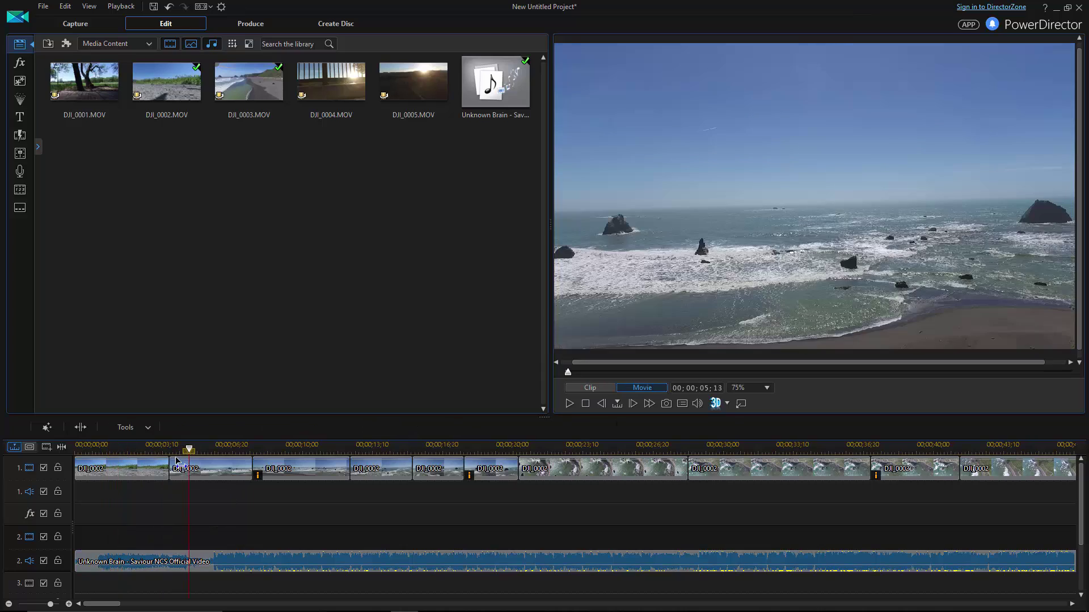
{"action": "left_click", "coordinate": [199, 561]}
{"action": "left_click", "coordinate": [83, 428]}
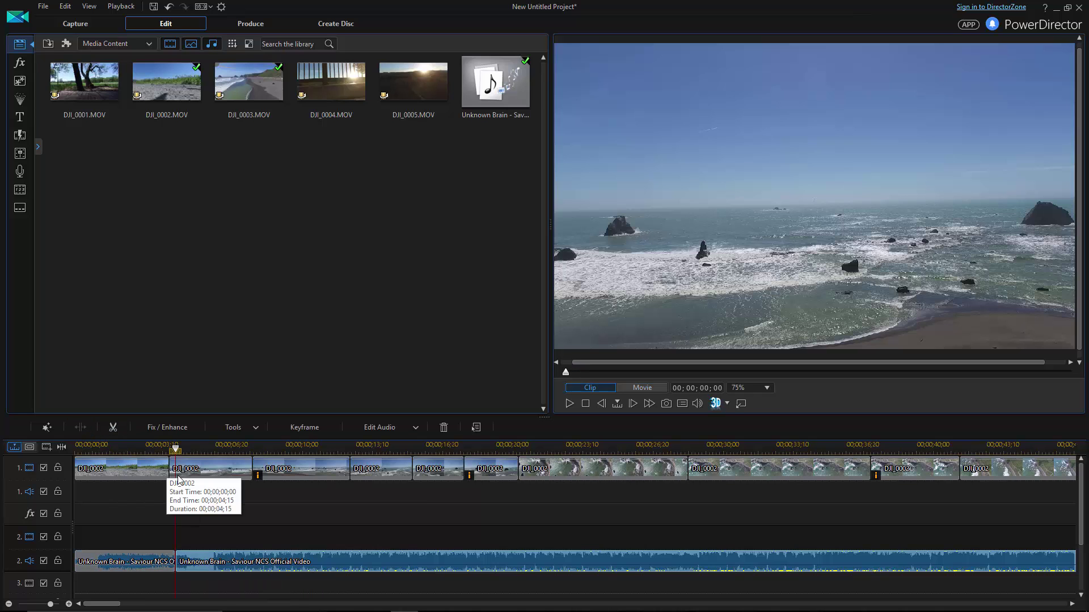
{"action": "left_click", "coordinate": [164, 561]}
{"action": "right_click", "coordinate": [163, 561]}
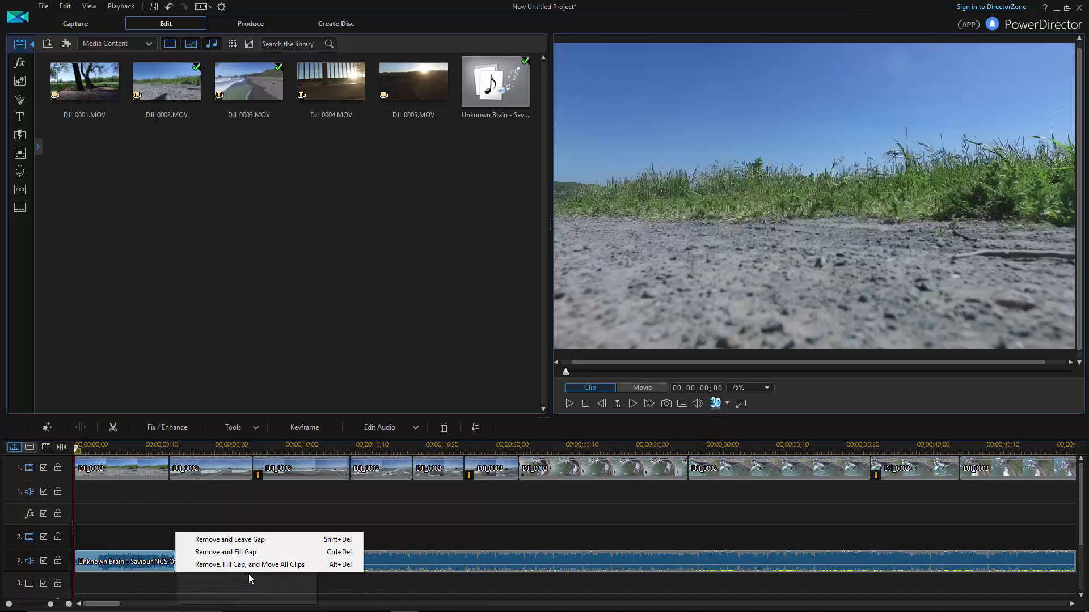
{"action": "left_click", "coordinate": [248, 567]}
{"action": "left_click_drag", "start_coordinate": [226, 568], "coordinate": [117, 567]}
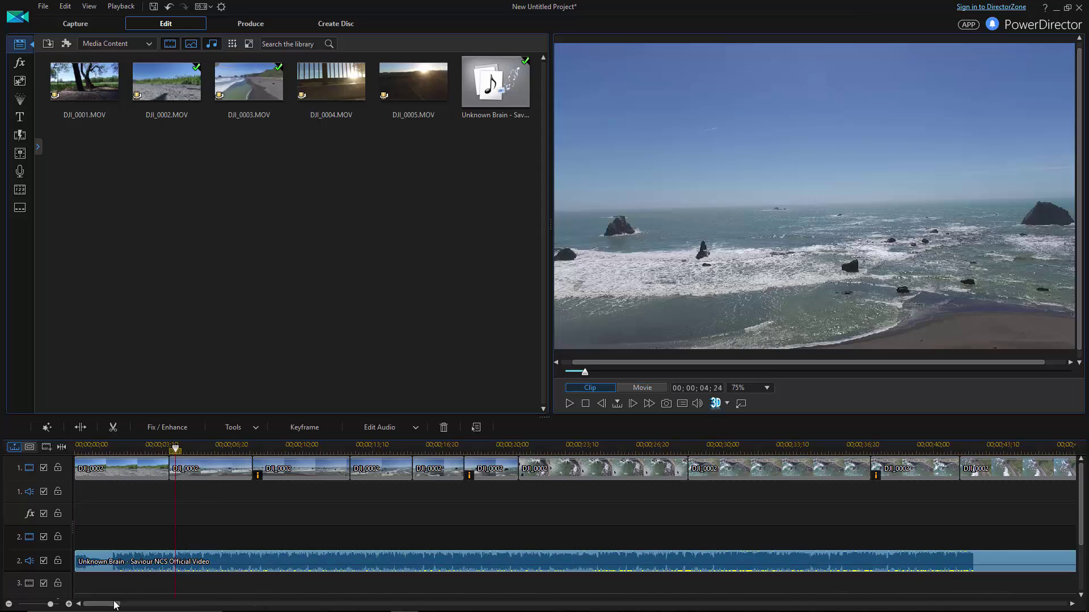
{"action": "left_click", "coordinate": [81, 448]}
{"action": "left_click_drag", "start_coordinate": [82, 452], "coordinate": [75, 449]}
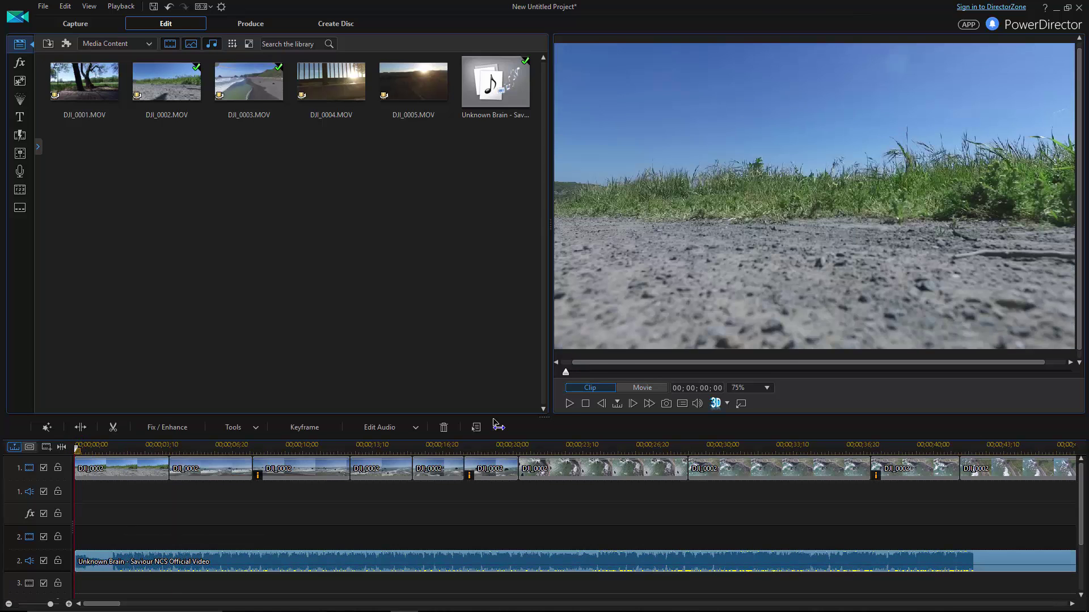
{"action": "left_click", "coordinate": [569, 405]}
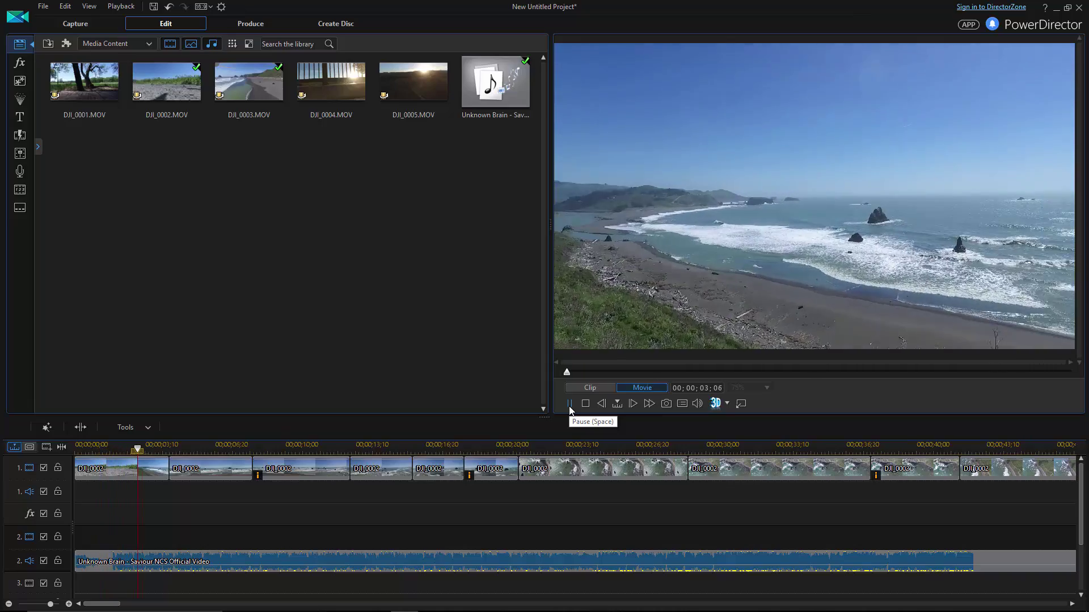
{"action": "left_click", "coordinate": [570, 406]}
Split the music again at about 3 seconds, delete the first piece, and play back to check.
{"action": "left_click_drag", "start_coordinate": [157, 562], "coordinate": [266, 534]}
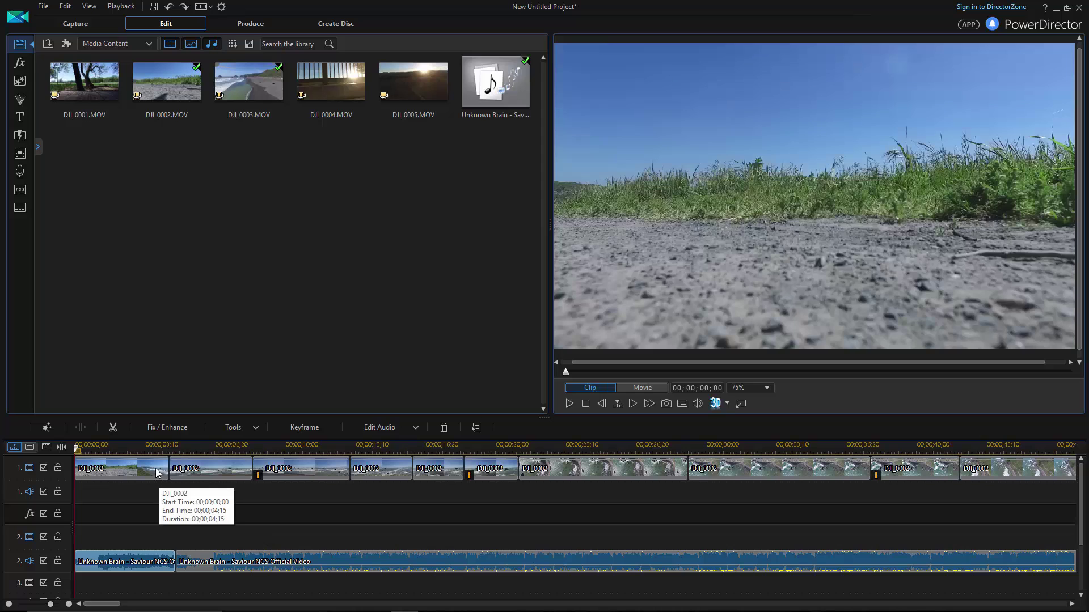
{"action": "left_click_drag", "start_coordinate": [175, 449], "coordinate": [147, 449]}
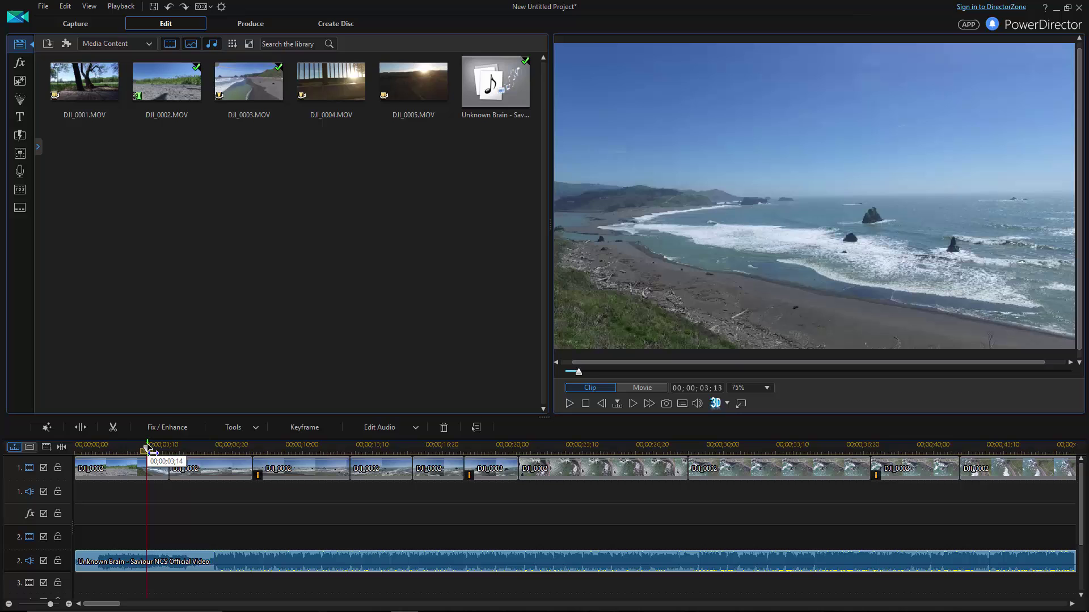
{"action": "left_click", "coordinate": [80, 426]}
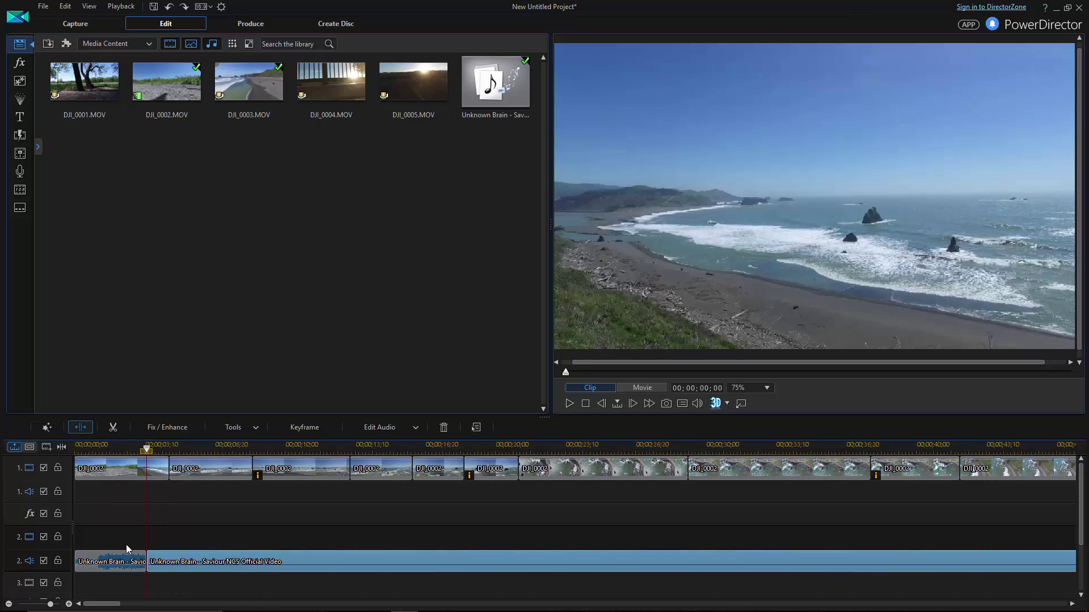
{"action": "left_click", "coordinate": [130, 564]}
{"action": "key", "text": "Delete"}
{"action": "left_click", "coordinate": [218, 564]}
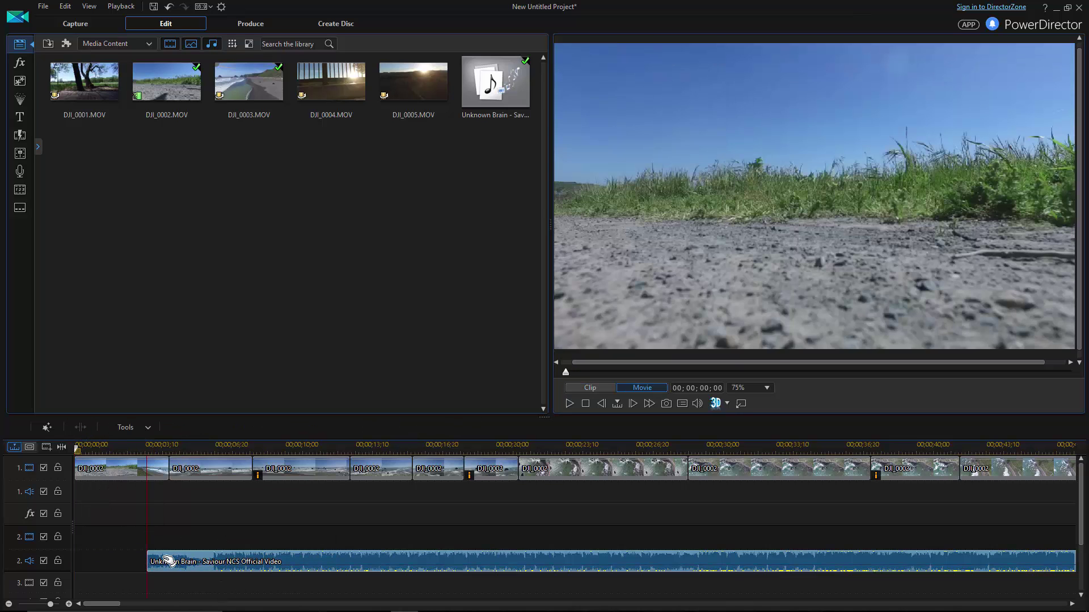
{"action": "left_click", "coordinate": [106, 448]}
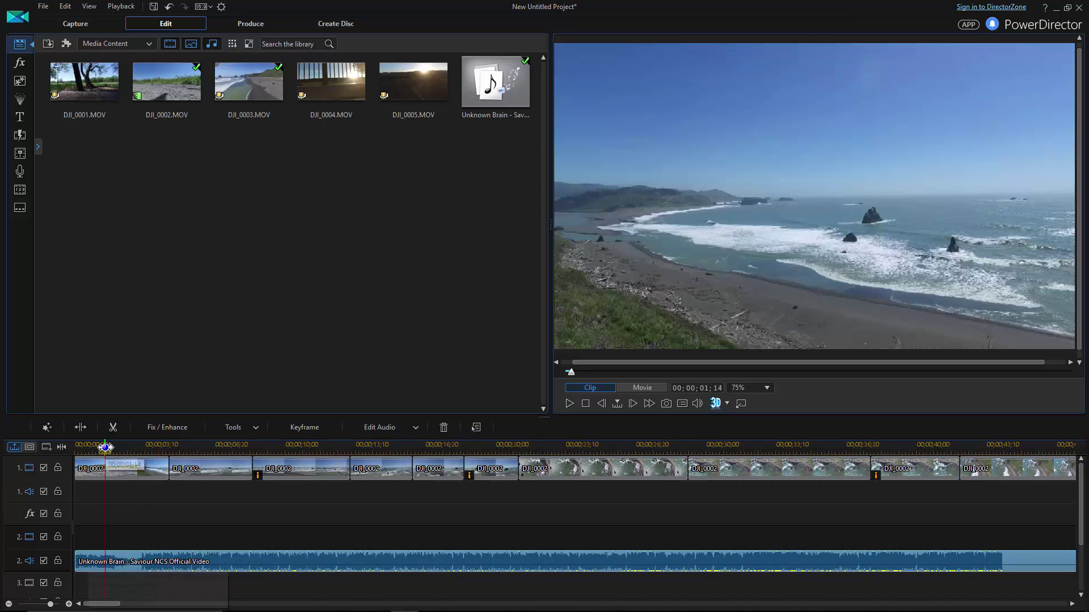
{"action": "left_click", "coordinate": [569, 404]}
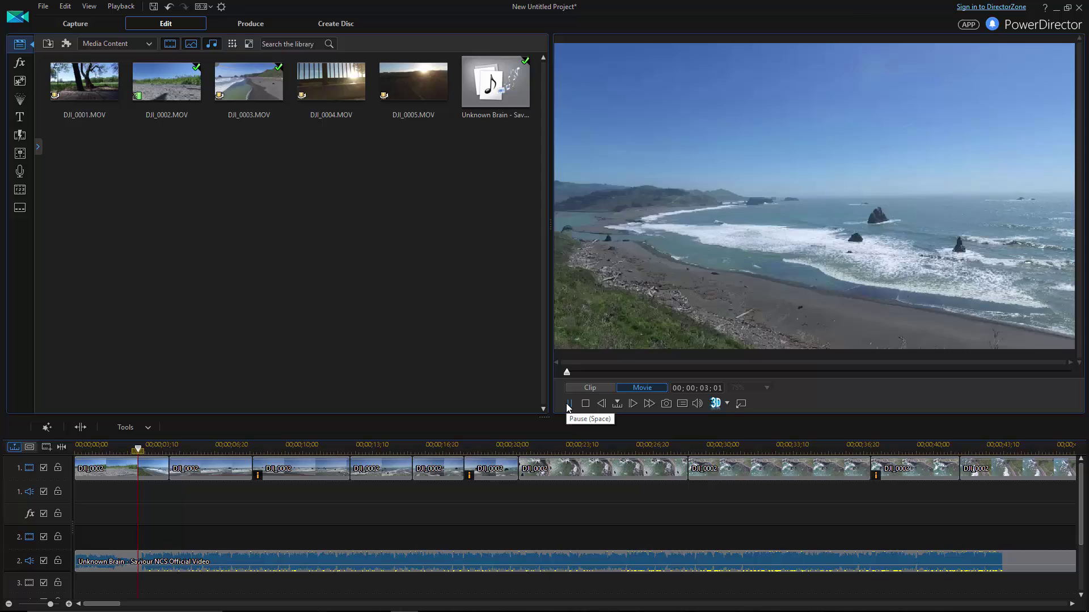
{"action": "left_click", "coordinate": [568, 404]}
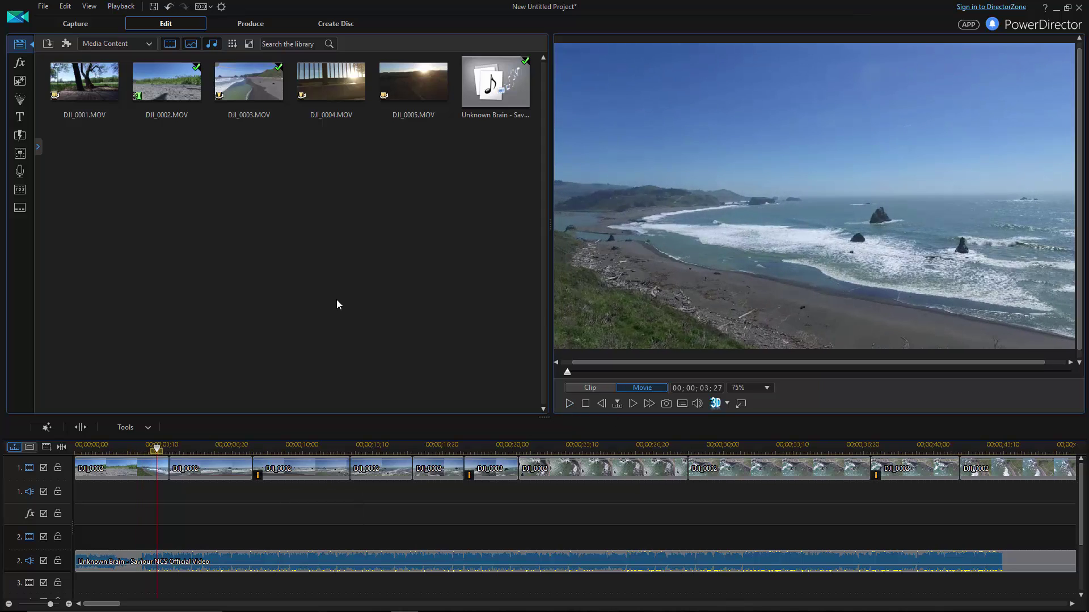
{"action": "scroll", "coordinate": [337, 526], "scroll_direction": "down", "scroll_amount": 5}
Split the music at about 50 seconds and move its second piece under the aerial clip at 03:45.
{"action": "left_click", "coordinate": [194, 449]}
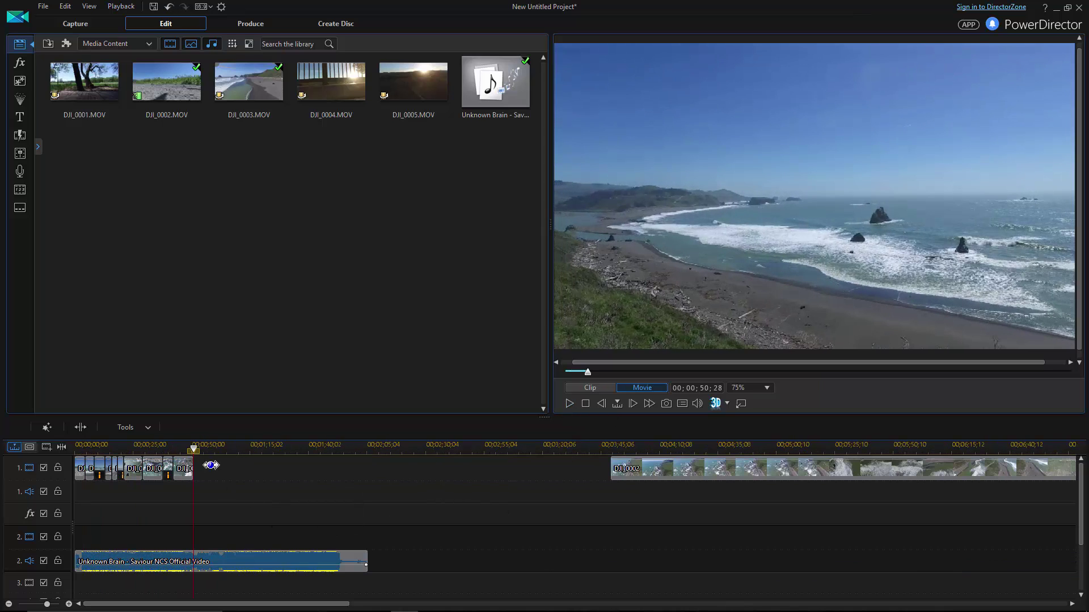
{"action": "key", "text": "ctrl+t"}
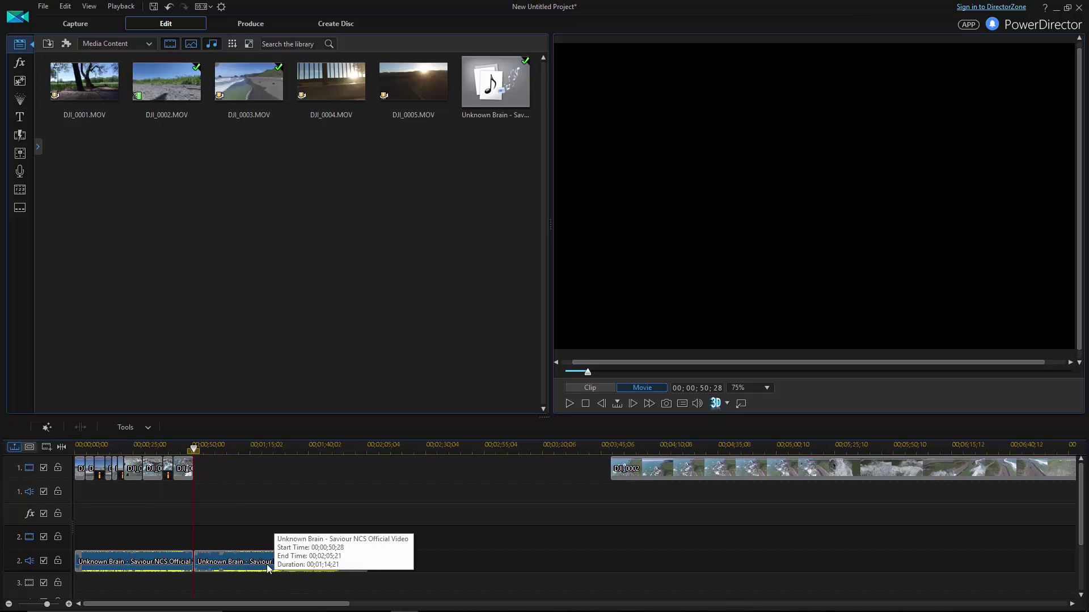
{"action": "left_click", "coordinate": [267, 564]}
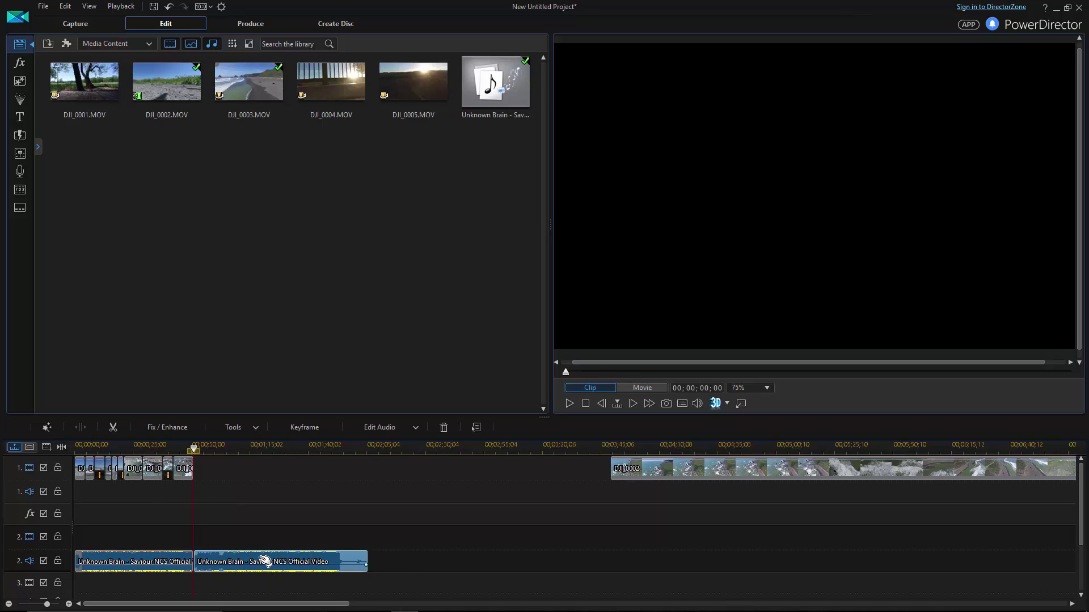
{"action": "left_click_drag", "start_coordinate": [411, 549], "coordinate": [683, 535]}
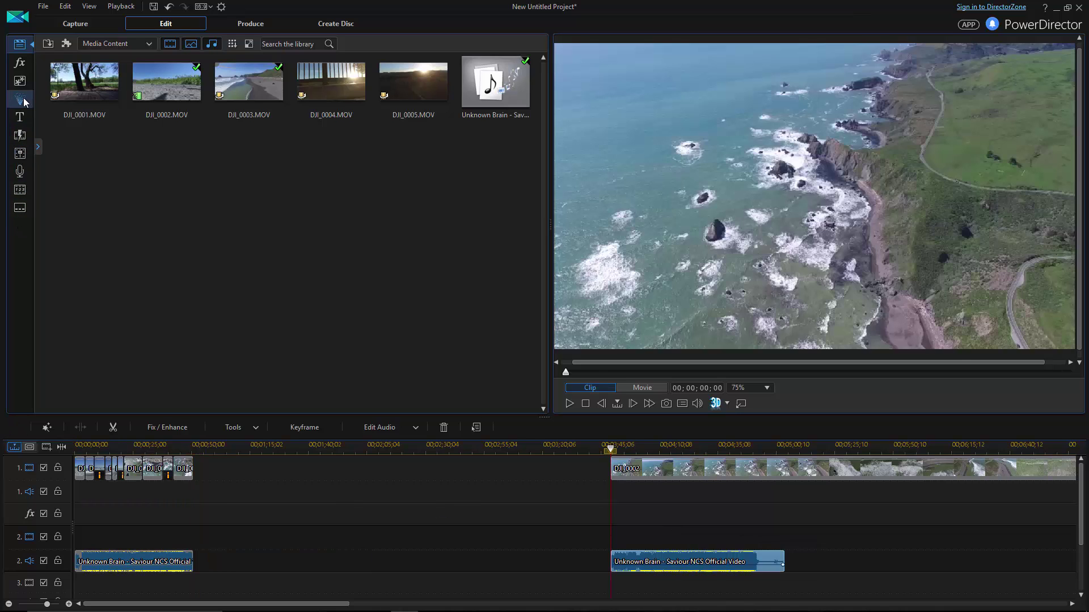
{"action": "left_click", "coordinate": [24, 117]}
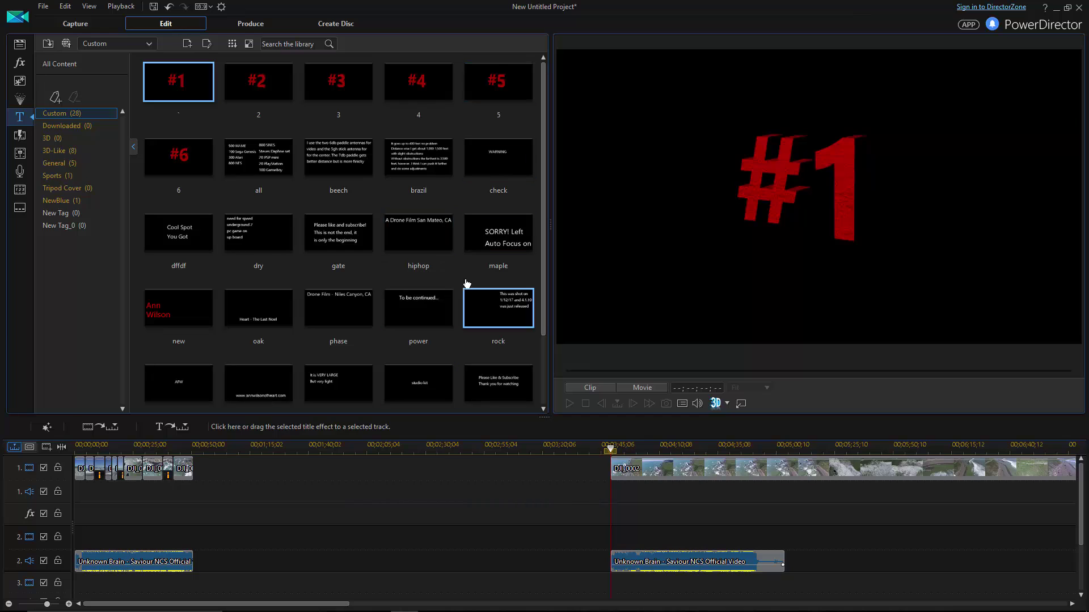
Place the 'Please Like & Subscribe' synth title after the last drone clip.
{"action": "scroll", "coordinate": [297, 401], "scroll_direction": "down", "scroll_amount": 2}
{"action": "scroll", "coordinate": [488, 368], "scroll_direction": "up", "scroll_amount": 1}
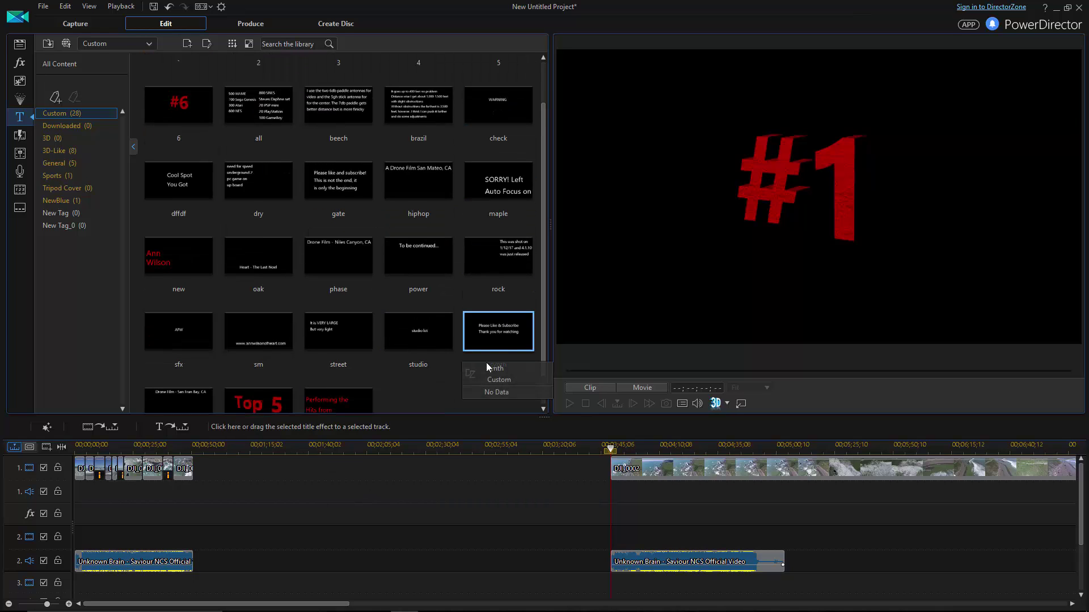
{"action": "left_click_drag", "start_coordinate": [478, 346], "coordinate": [205, 469]}
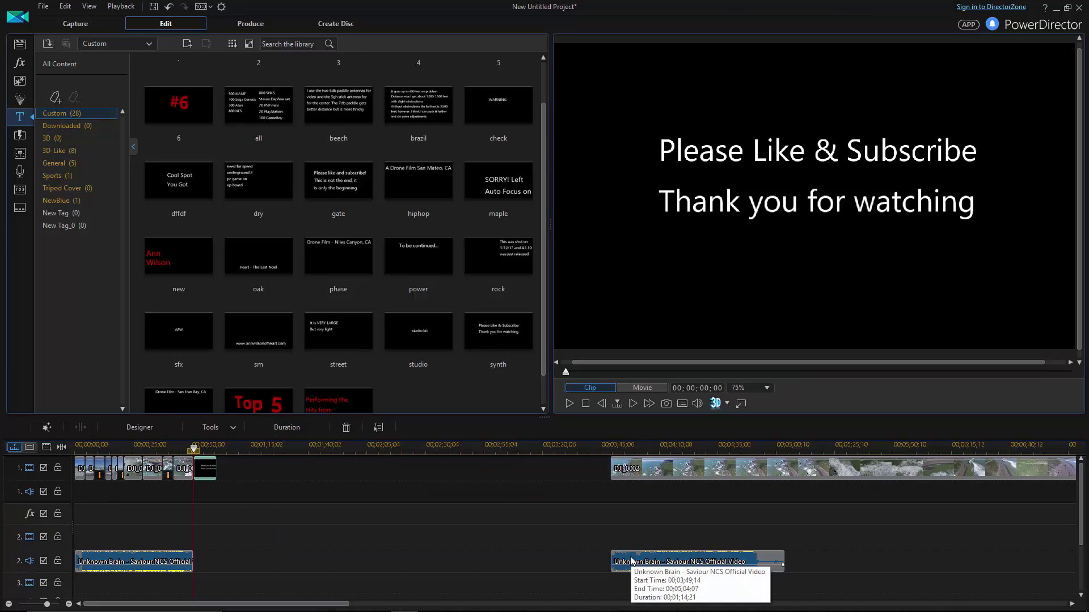
Move the later music piece back, split it near 01;01, and put the right part on audio track 1.
{"action": "left_click_drag", "start_coordinate": [658, 560], "coordinate": [241, 574]}
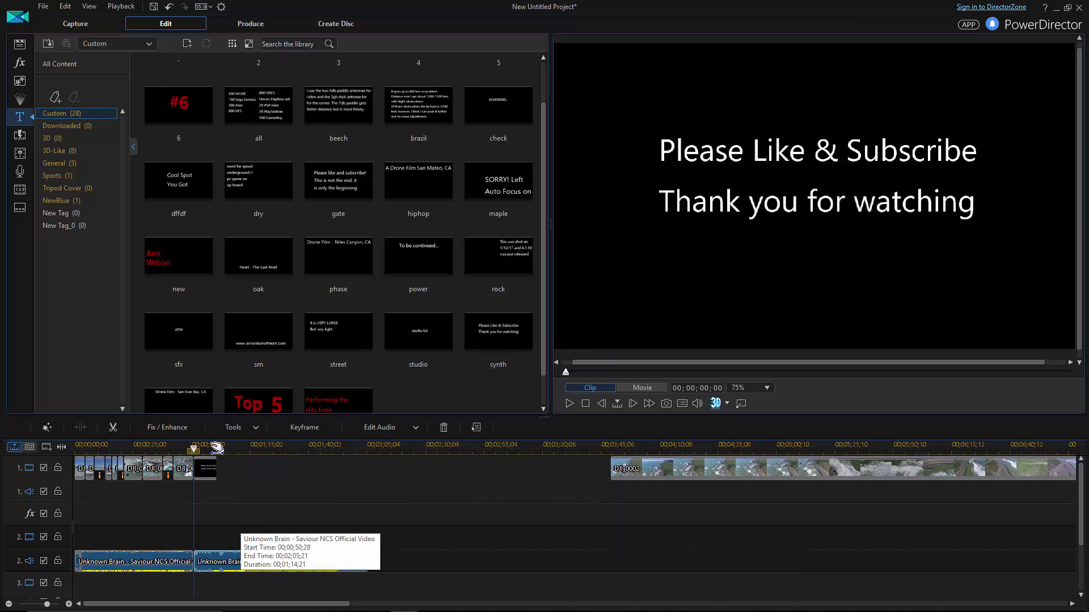
{"action": "left_click", "coordinate": [217, 444]}
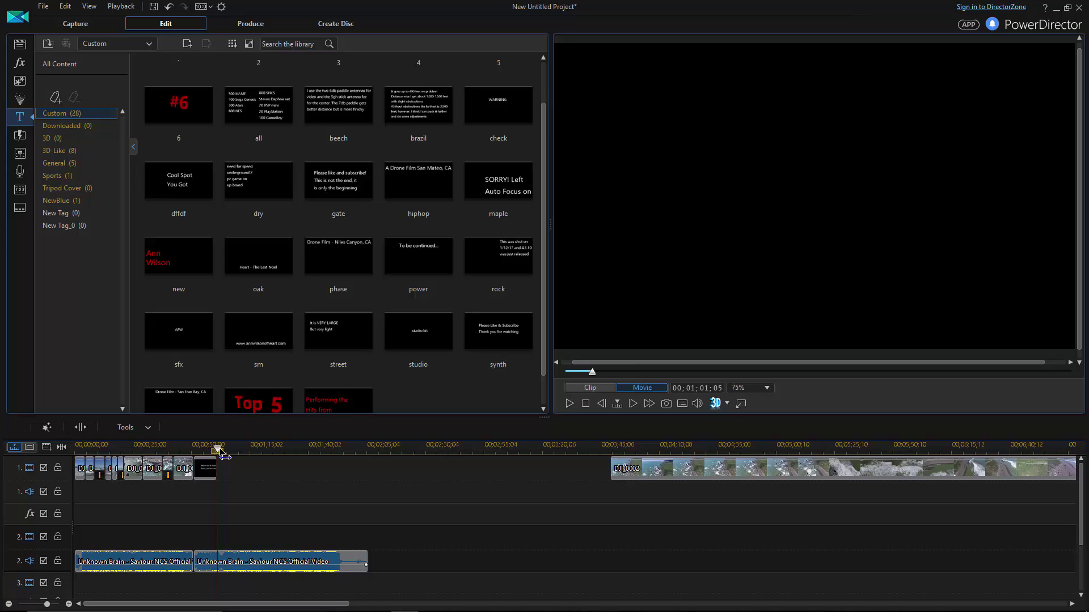
{"action": "left_click", "coordinate": [238, 561]}
{"action": "left_click", "coordinate": [89, 429]}
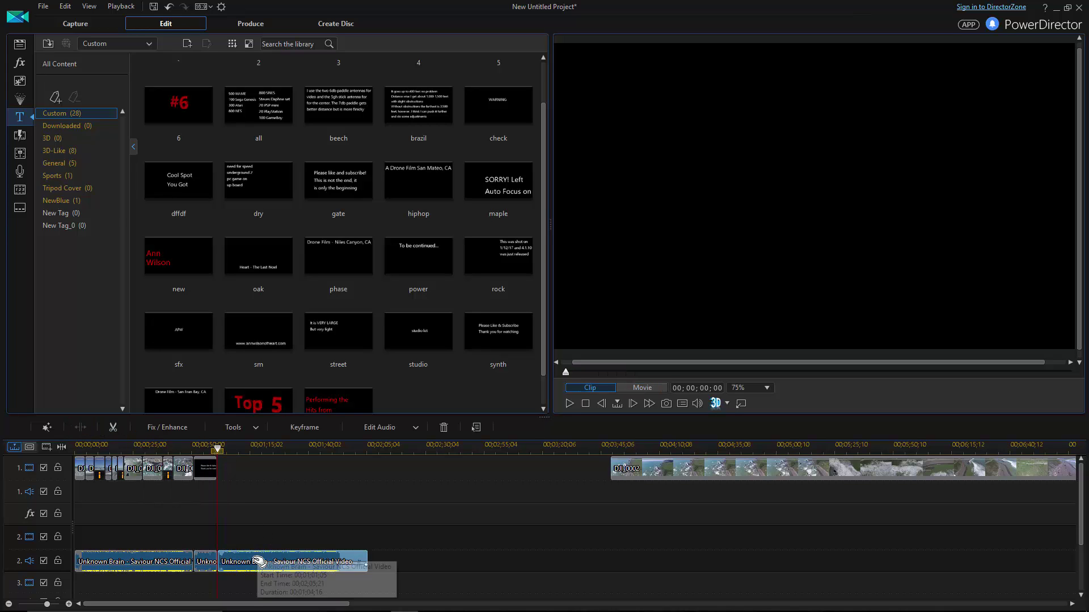
{"action": "left_click_drag", "start_coordinate": [265, 561], "coordinate": [321, 491]}
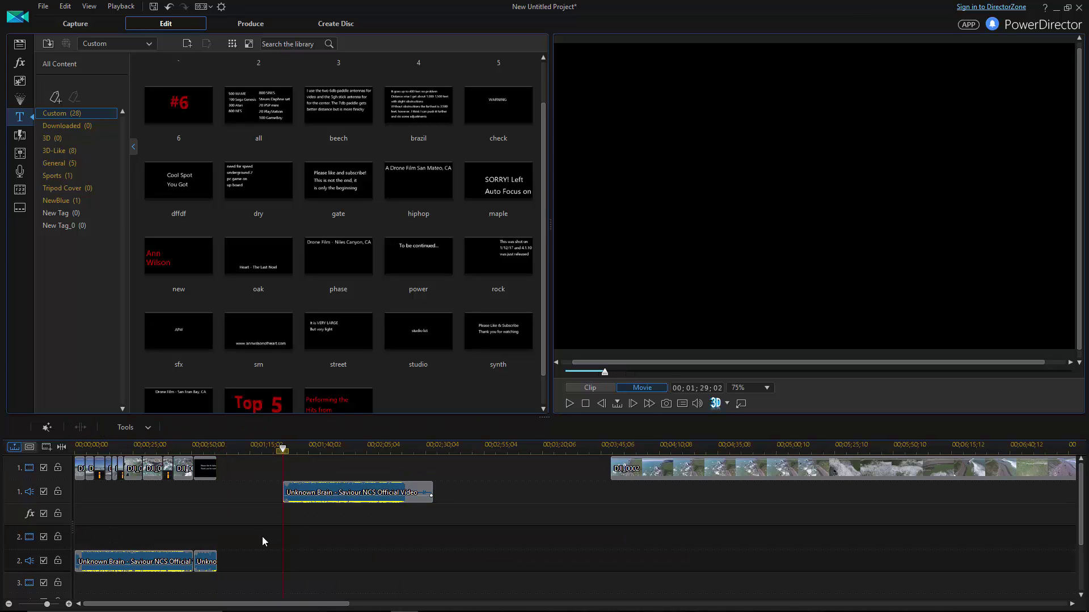
Browse the media, PiP objects, and the 3D, Style and Visual video effect categories.
{"action": "left_click", "coordinate": [22, 46]}
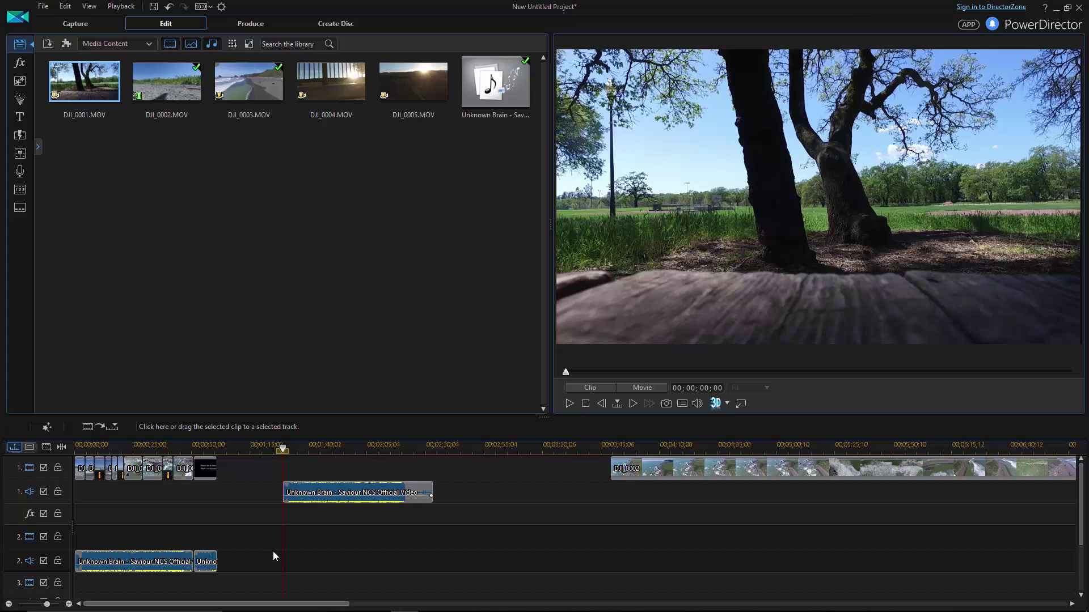
{"action": "scroll", "coordinate": [236, 551], "scroll_direction": "up", "scroll_amount": 3}
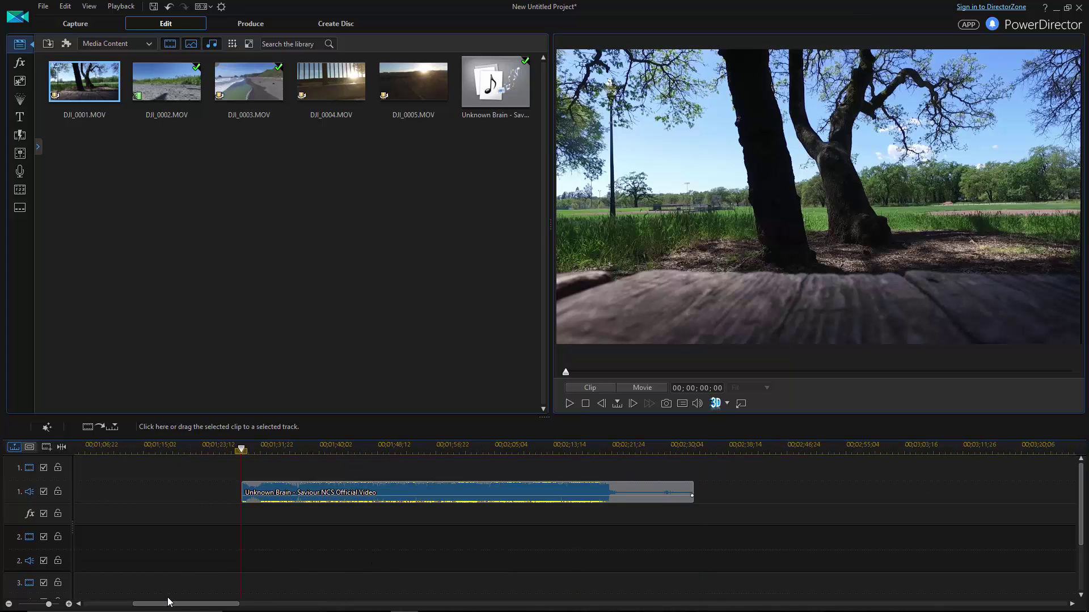
{"action": "left_click_drag", "start_coordinate": [168, 601], "coordinate": [116, 602]}
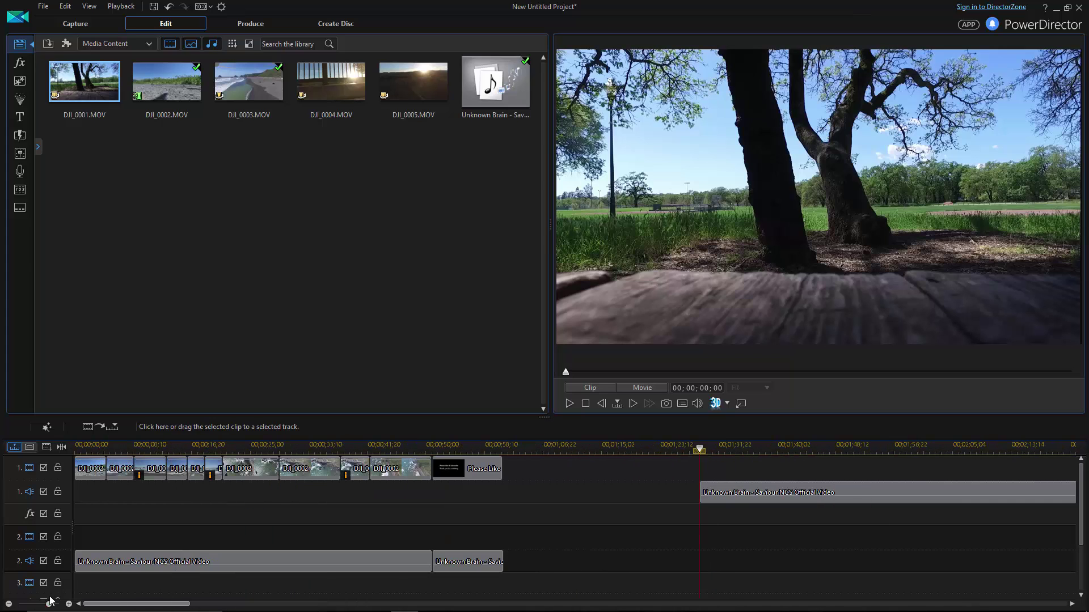
{"action": "left_click", "coordinate": [22, 85]}
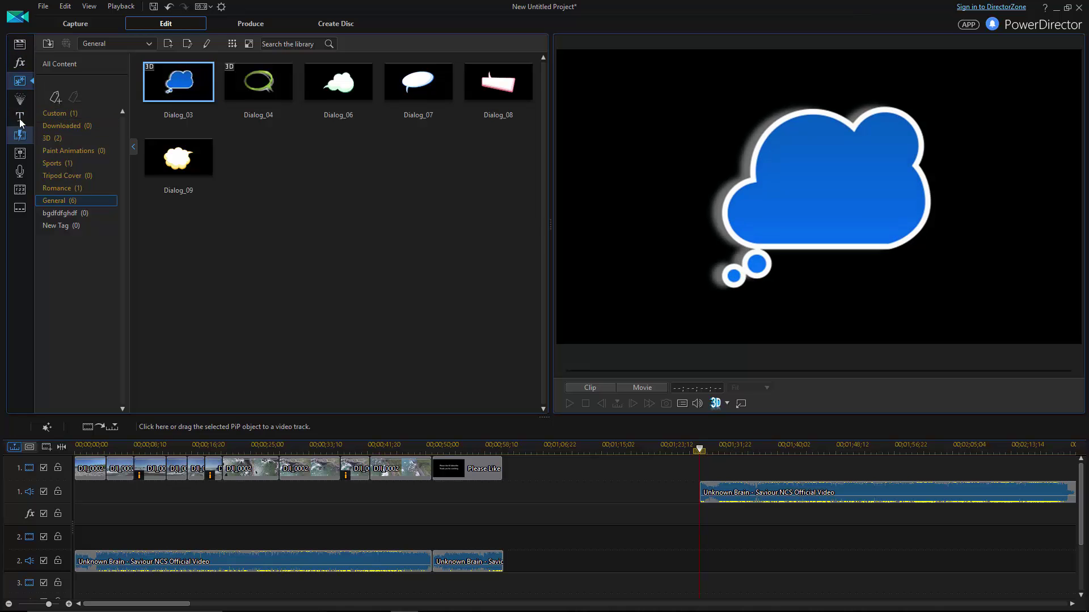
{"action": "left_click", "coordinate": [19, 63]}
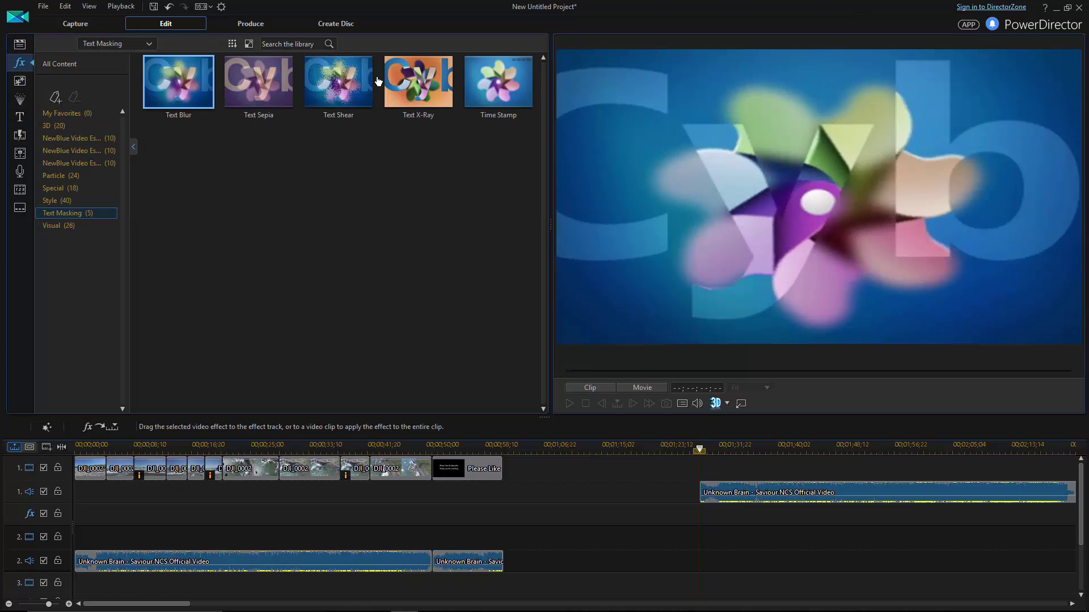
{"action": "left_click", "coordinate": [54, 125]}
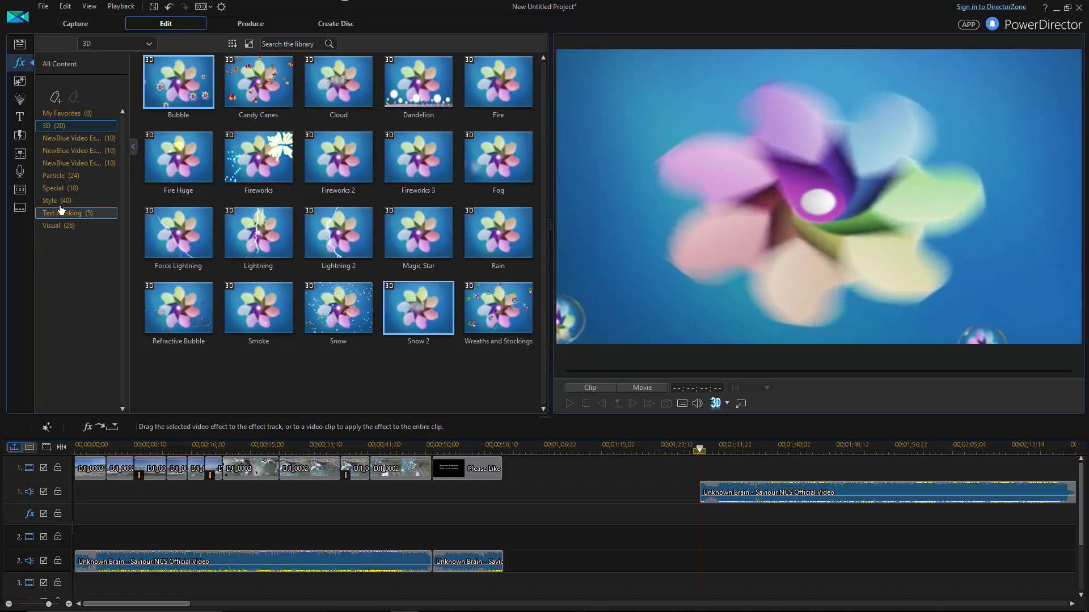
{"action": "left_click", "coordinate": [57, 200]}
{"action": "scroll", "coordinate": [509, 363], "scroll_direction": "down", "scroll_amount": 3}
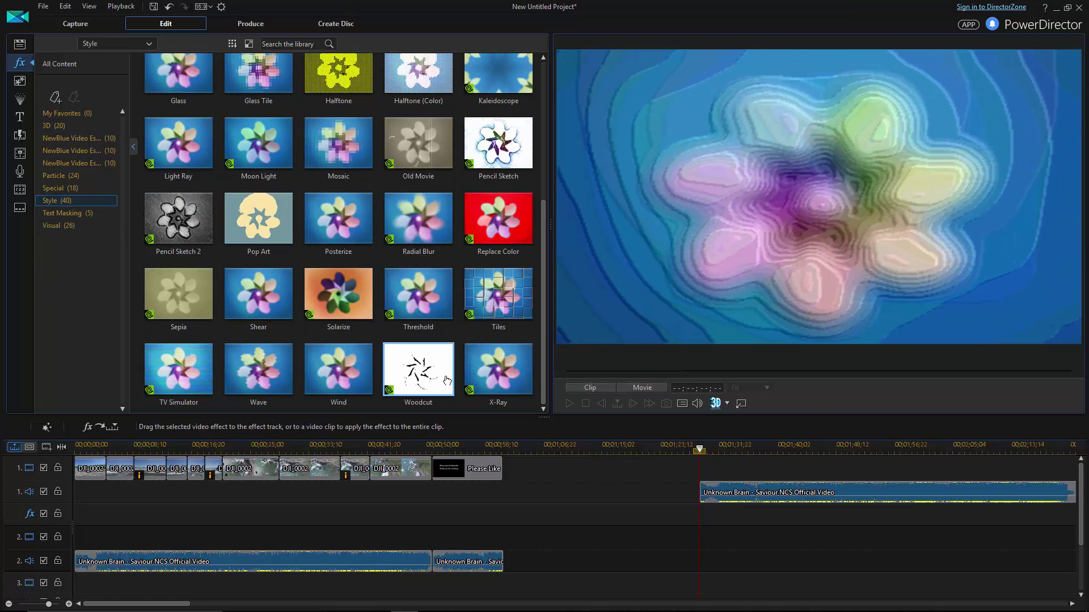
{"action": "left_click", "coordinate": [57, 225]}
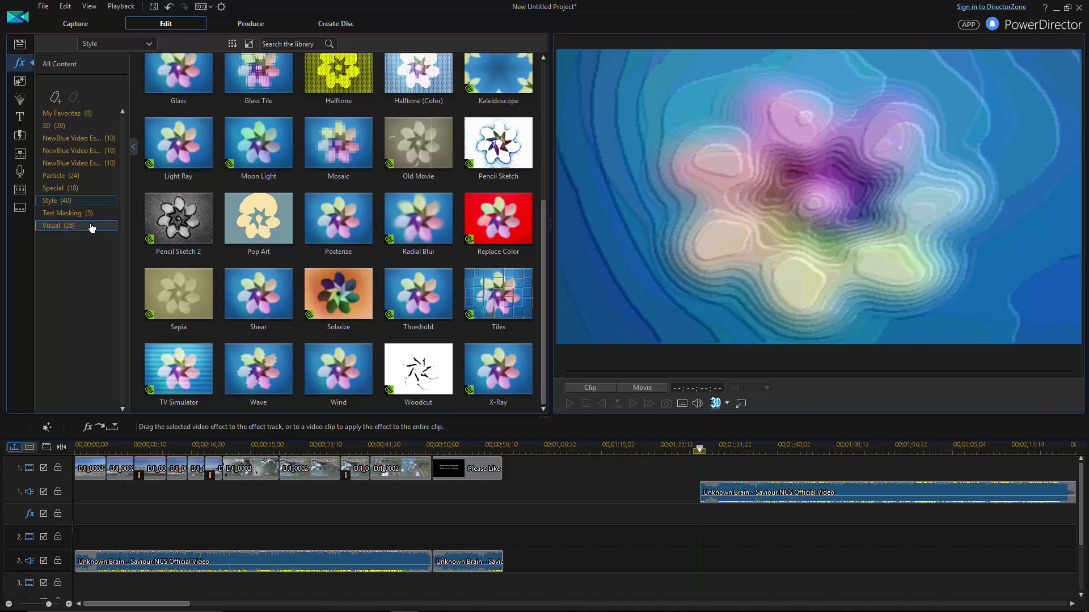
{"action": "scroll", "coordinate": [408, 281], "scroll_direction": "down", "scroll_amount": 2}
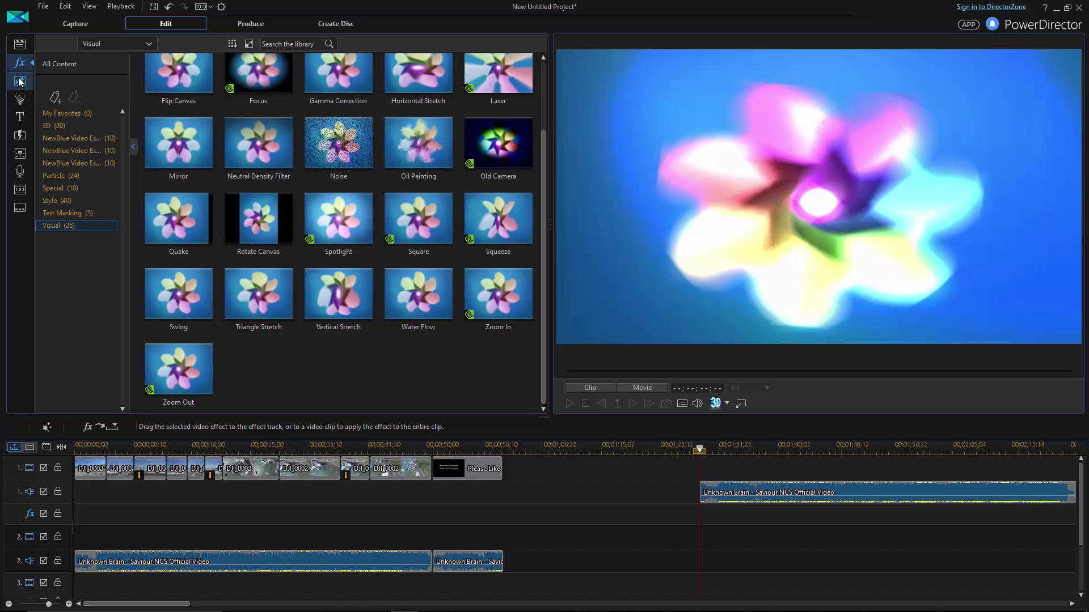
Add the Interfere transition to the end of the 'Please Like & Subscribe' title clip on track 1.
{"action": "left_click", "coordinate": [19, 135]}
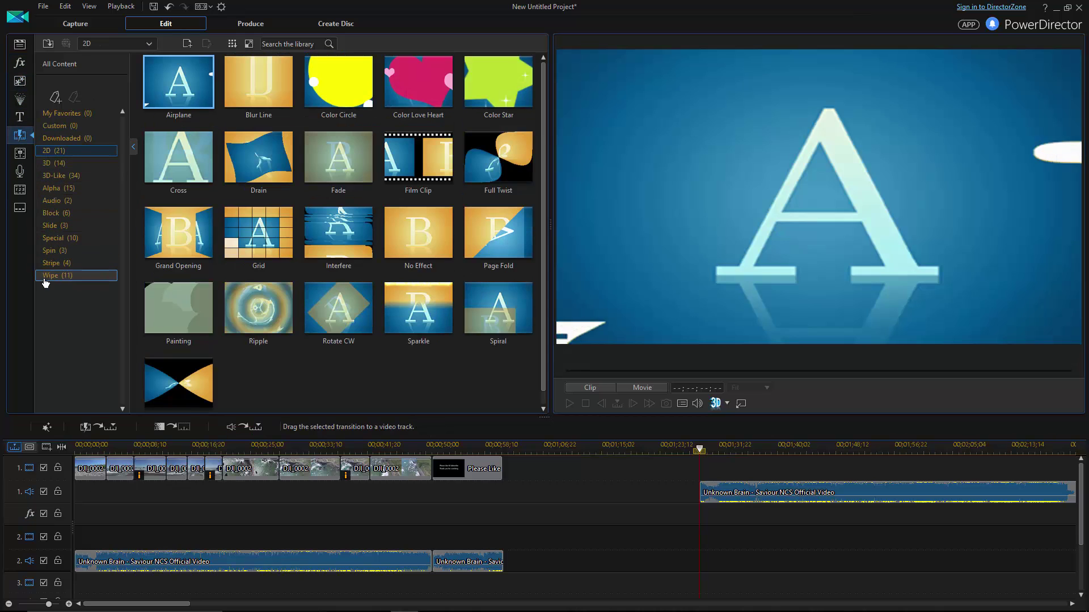
{"action": "left_click_drag", "start_coordinate": [339, 232], "coordinate": [438, 472]}
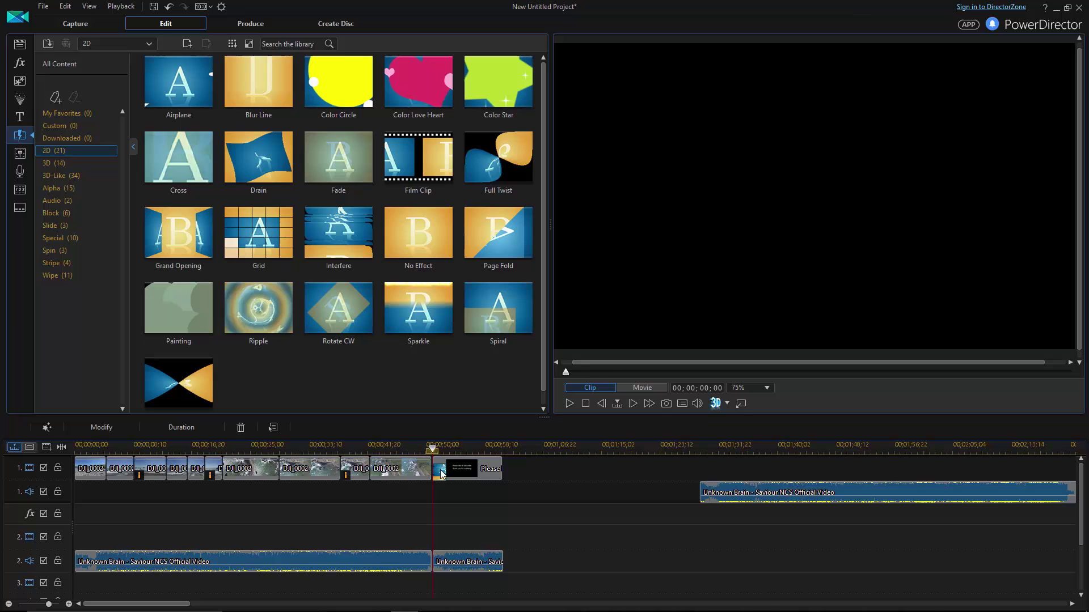
{"action": "left_click", "coordinate": [571, 529]}
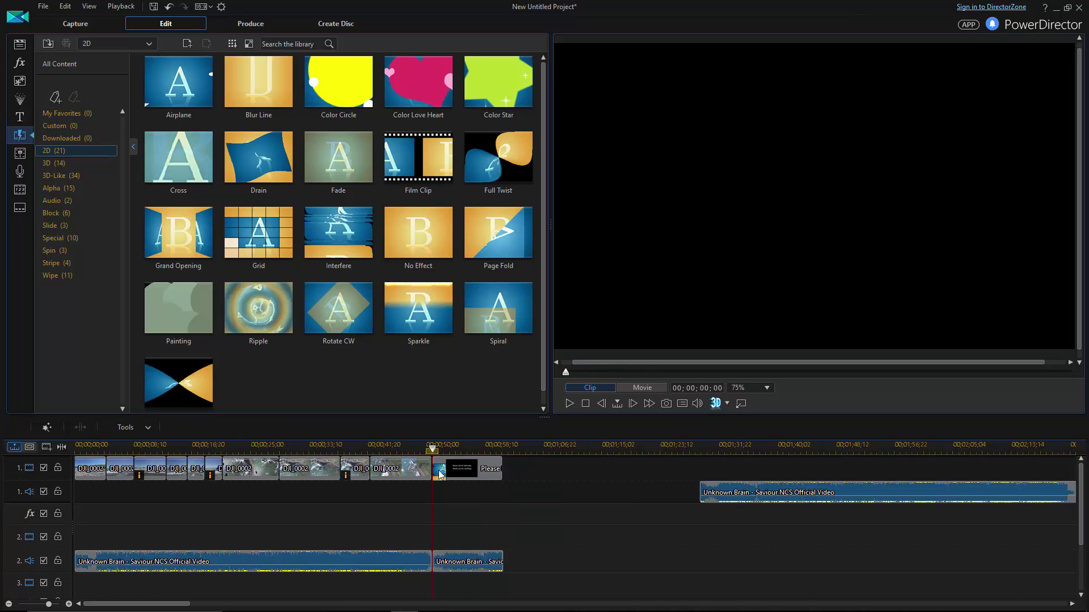
{"action": "left_click", "coordinate": [451, 471]}
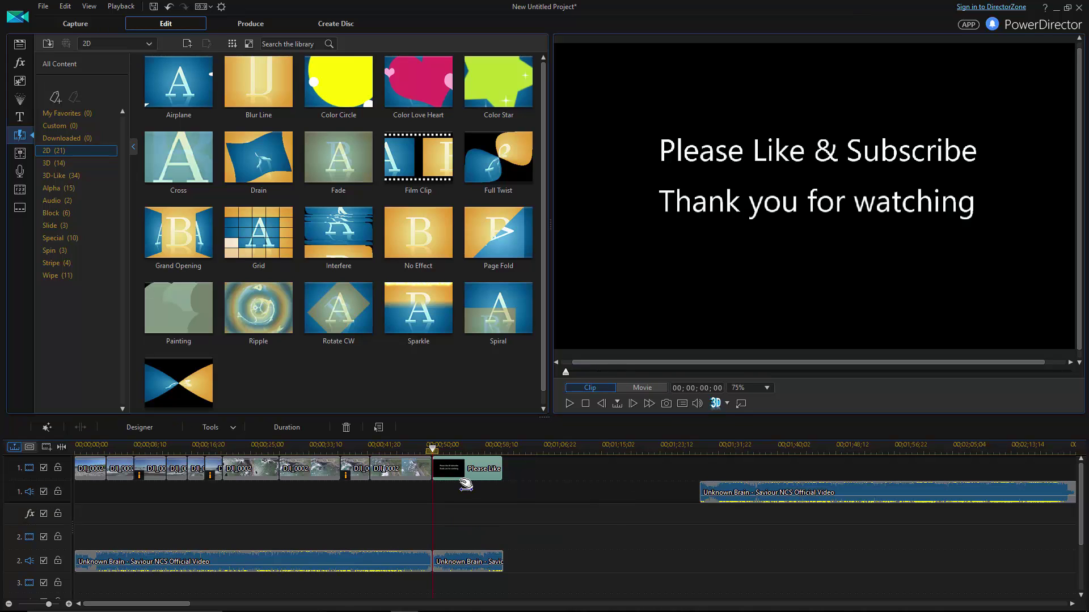
{"action": "left_click", "coordinate": [524, 483]}
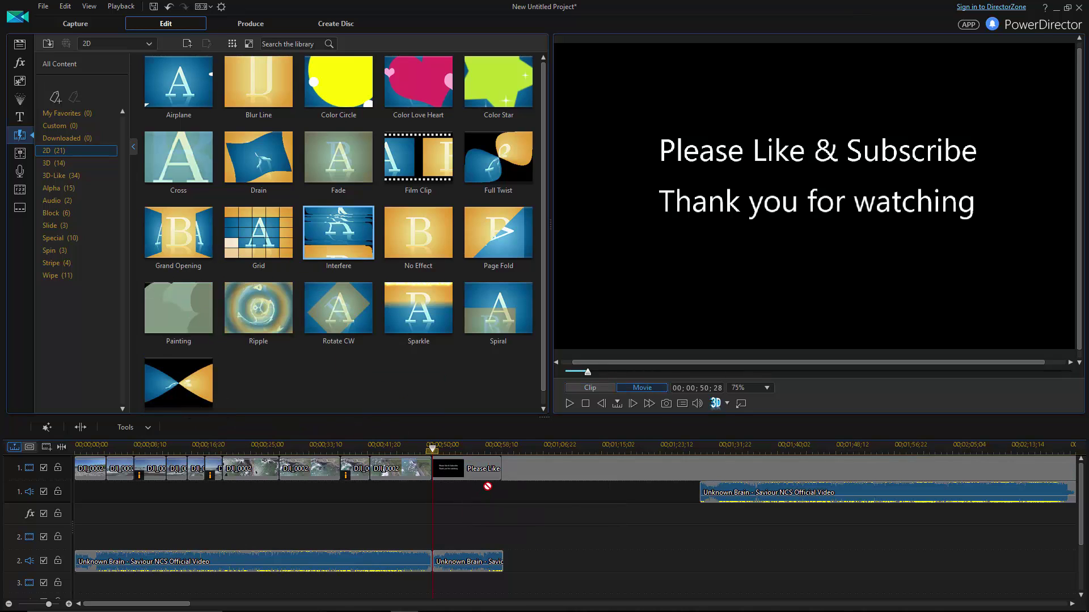
{"action": "left_click_drag", "start_coordinate": [487, 486], "coordinate": [491, 471]}
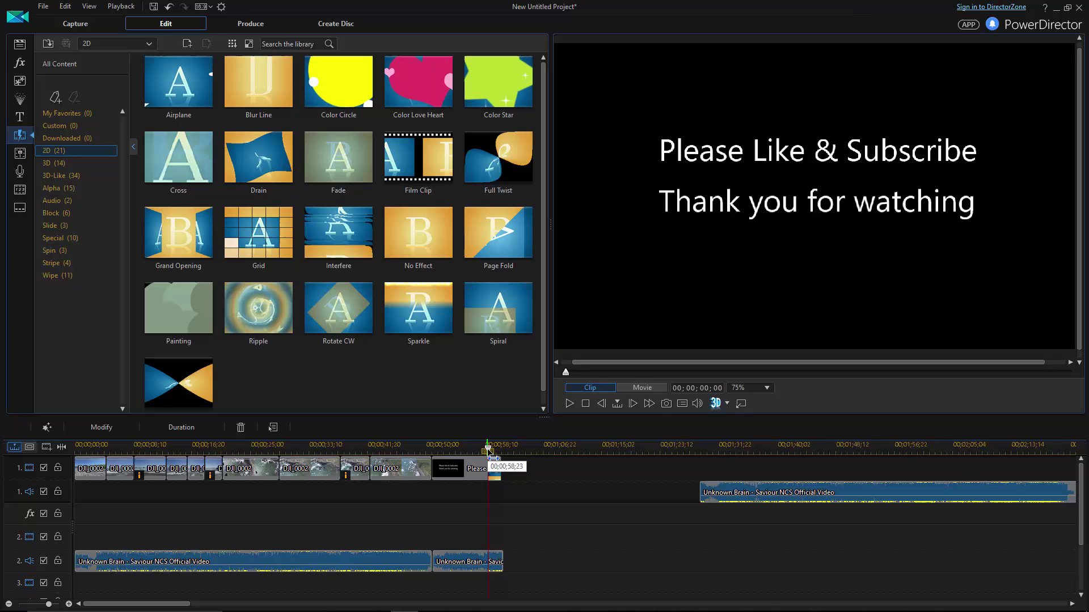
{"action": "left_click", "coordinate": [459, 446]}
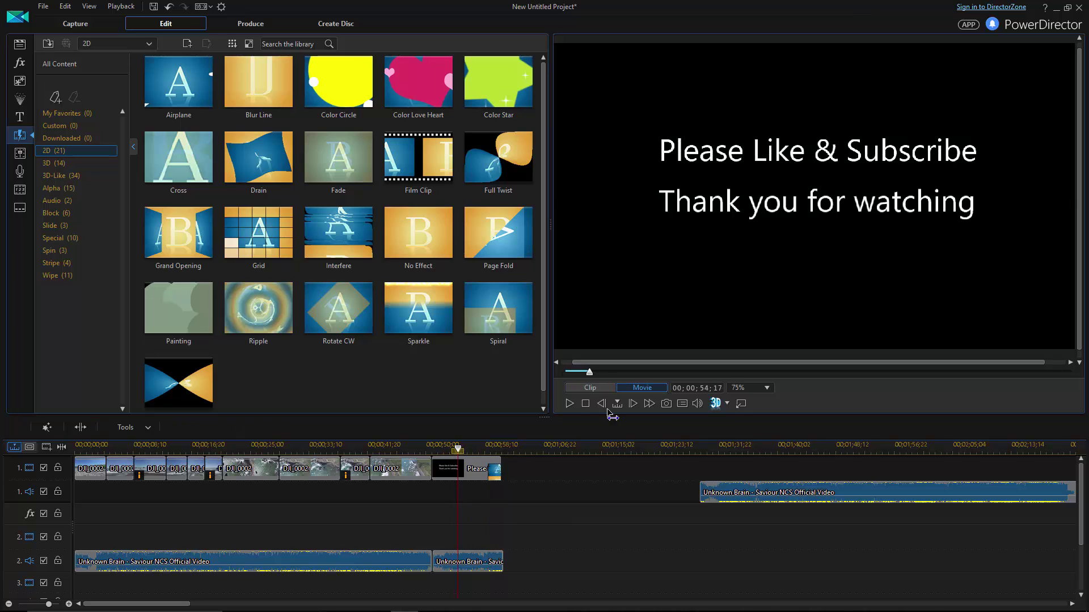
Play the ending to check it, then drop Interfere again at the end of track 1.
{"action": "left_click", "coordinate": [570, 405]}
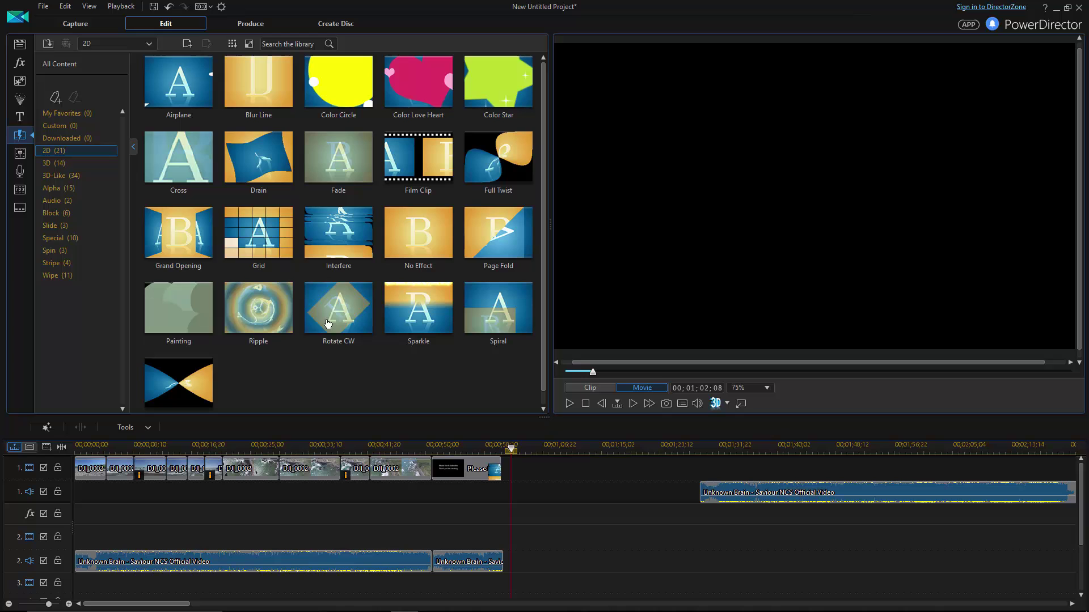
{"action": "left_click", "coordinate": [338, 232]}
{"action": "left_click_drag", "start_coordinate": [338, 232], "coordinate": [492, 469]}
Shift the second music clip on track 2 slightly later to about 00;00;50;28, using Overwrite.
{"action": "left_click", "coordinate": [466, 559]}
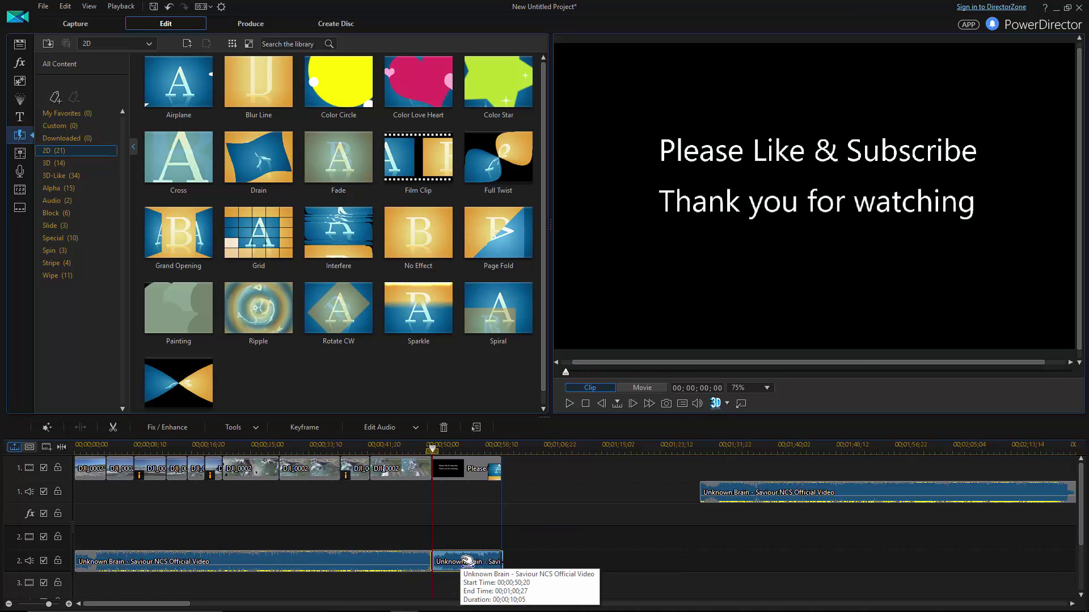
{"action": "left_click_drag", "start_coordinate": [467, 561], "coordinate": [468, 561]}
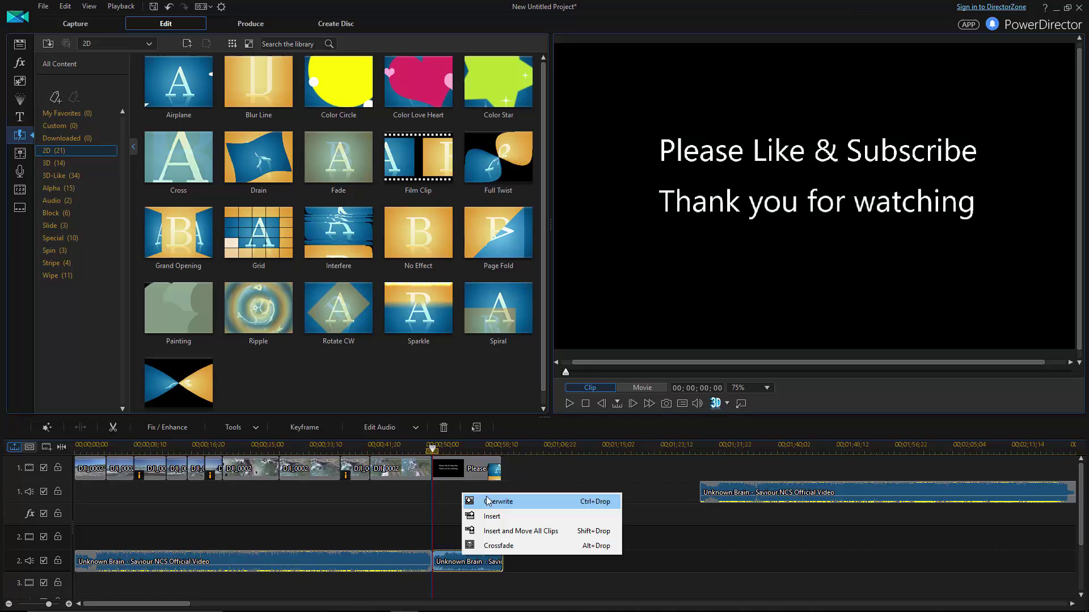
{"action": "left_click", "coordinate": [471, 498]}
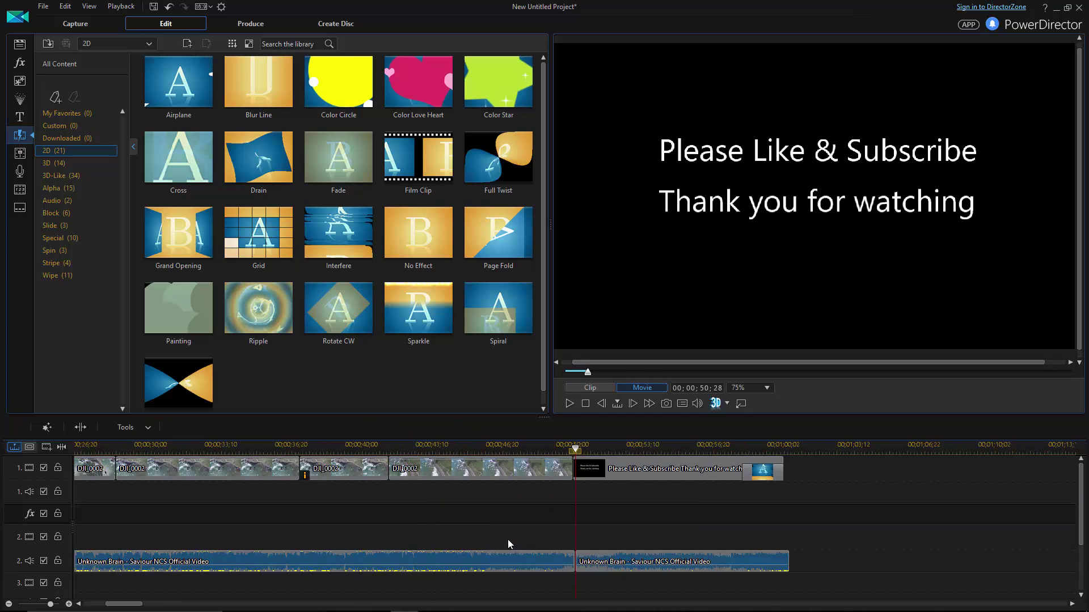
{"action": "scroll", "coordinate": [508, 539], "scroll_direction": "up", "scroll_amount": 3}
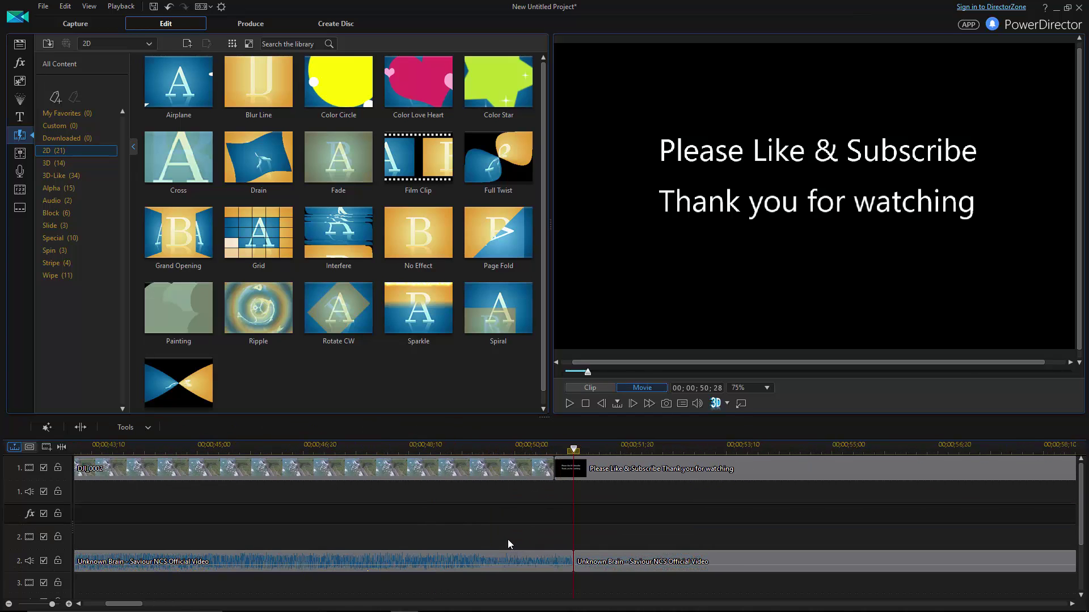
Preview the cut into the title card and add a volume keyframe to the second music clip.
{"action": "left_click", "coordinate": [653, 498]}
{"action": "left_click", "coordinate": [630, 443]}
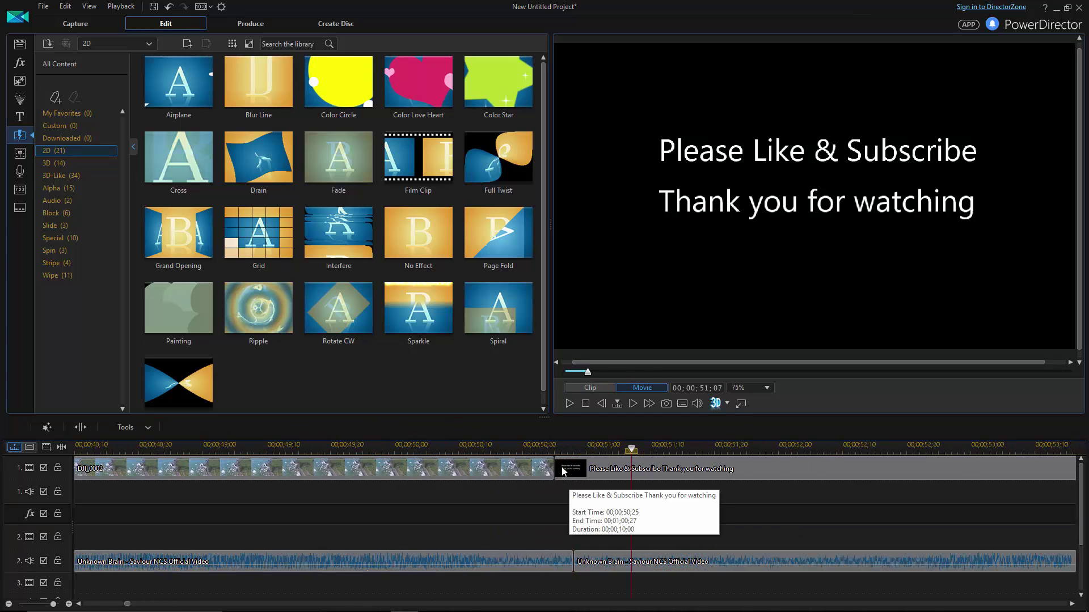
{"action": "left_click", "coordinate": [547, 447]}
{"action": "left_click", "coordinate": [570, 404]}
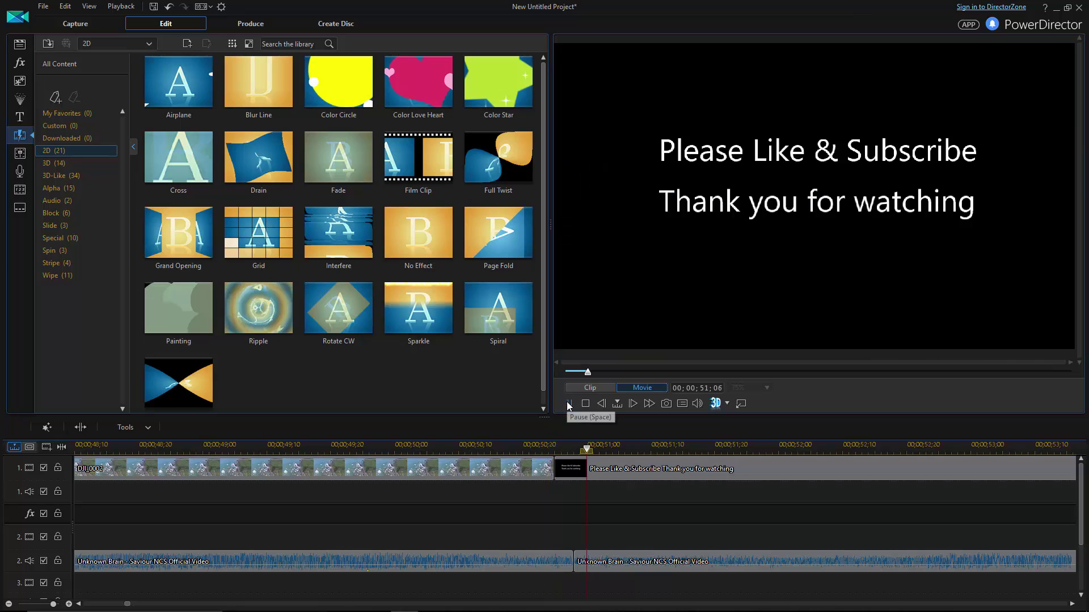
{"action": "left_click", "coordinate": [626, 561]}
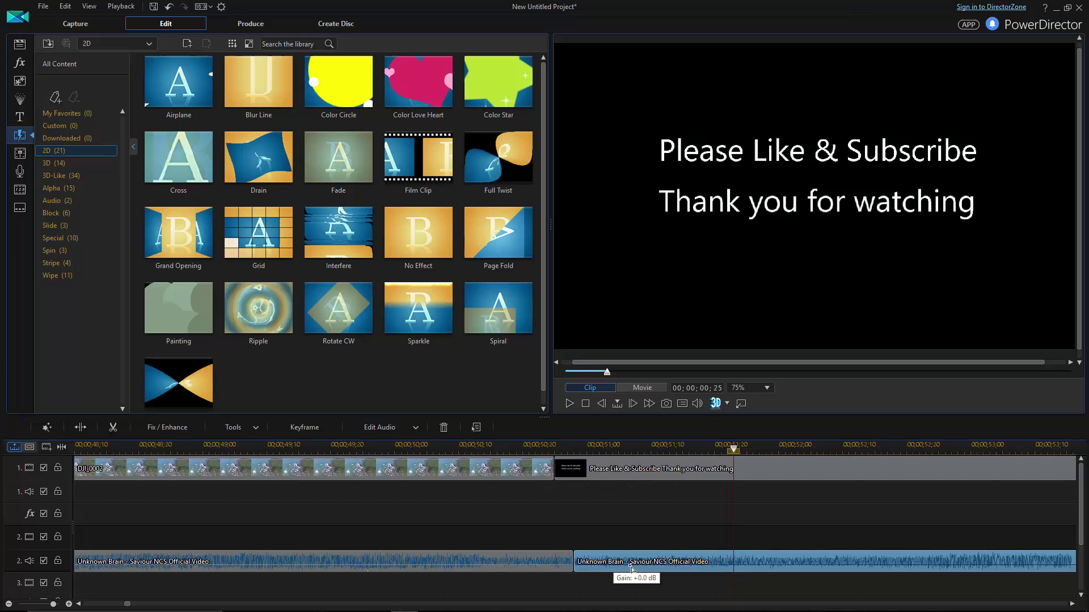
{"action": "left_click", "coordinate": [633, 569]}
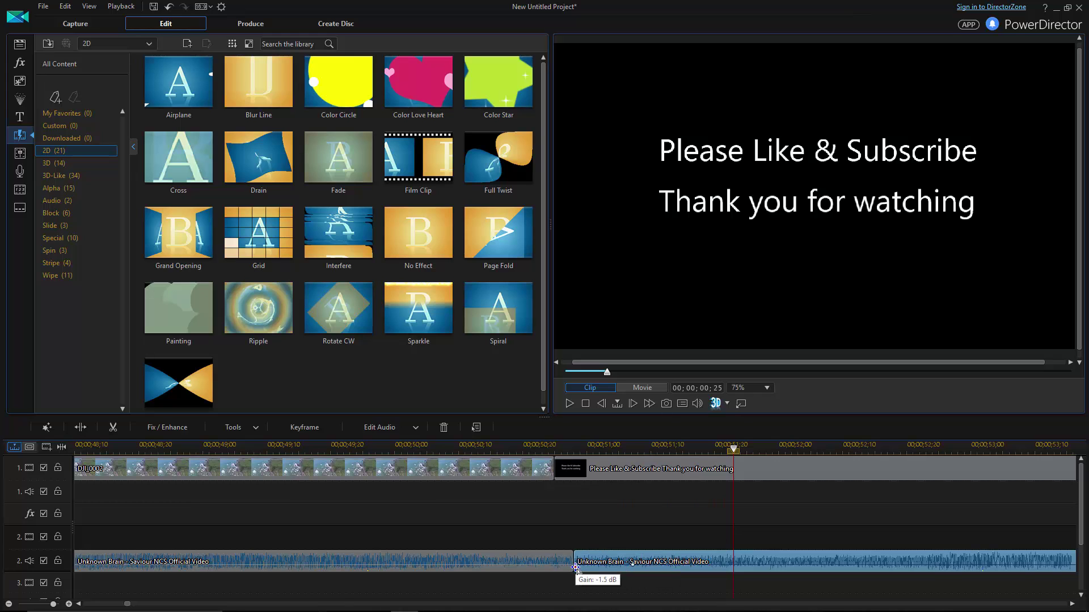
{"action": "left_click", "coordinate": [584, 519]}
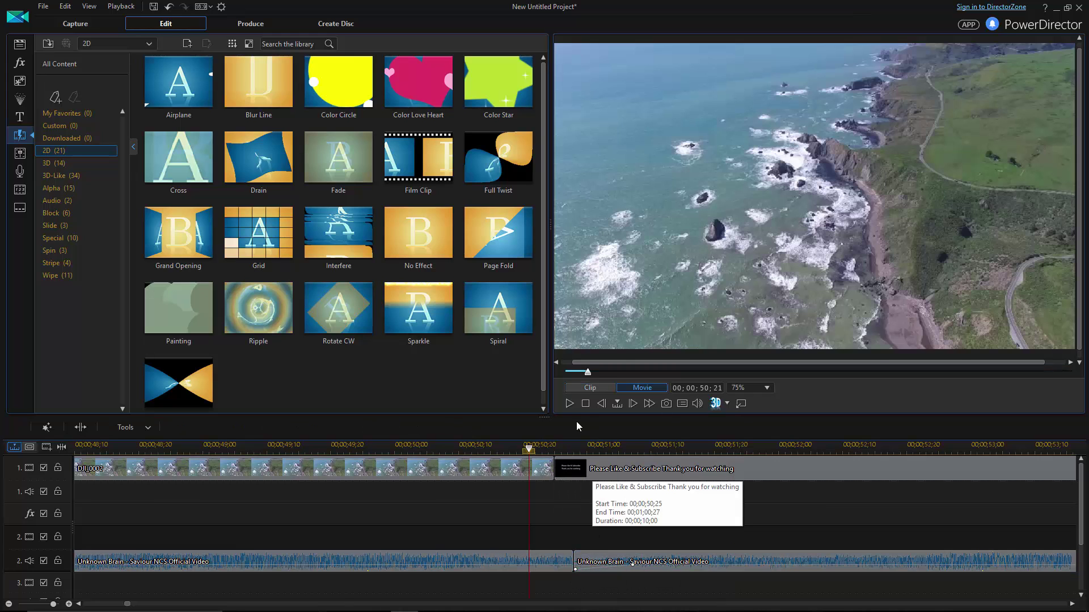
Move the second music clip to audio track 3 and fade the first clip's ending volume down.
{"action": "left_click", "coordinate": [566, 406]}
{"action": "left_click", "coordinate": [568, 404]}
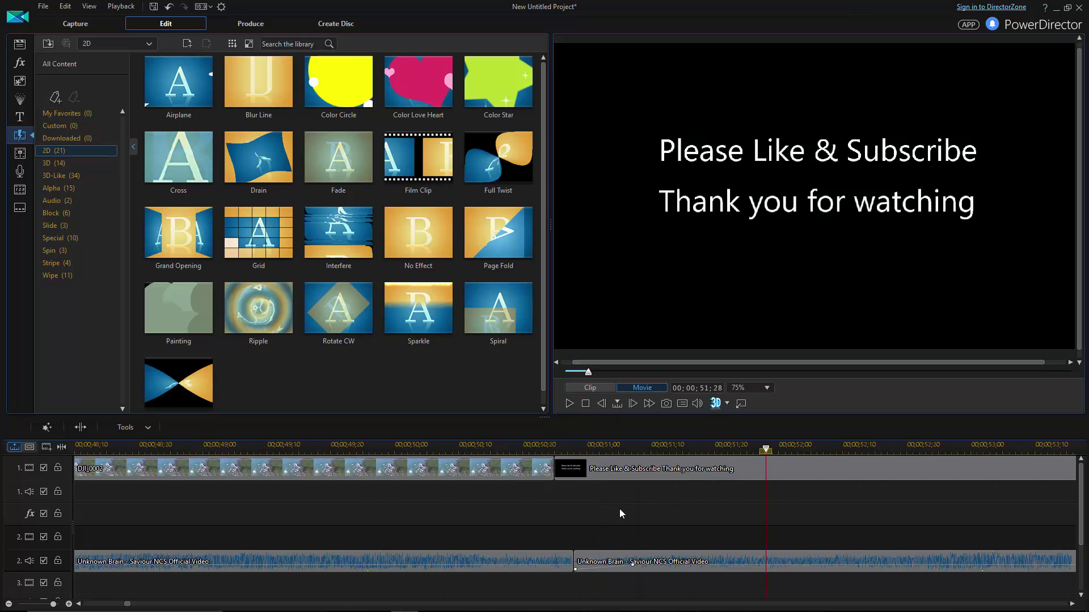
{"action": "mouse_move", "coordinate": [615, 564]}
{"action": "left_mouse_down"}
{"action": "mouse_move", "coordinate": [614, 590]}
{"action": "mouse_move", "coordinate": [595, 579]}
{"action": "mouse_move", "coordinate": [573, 584]}
{"action": "mouse_move", "coordinate": [571, 559]}
{"action": "mouse_move", "coordinate": [601, 555]}
{"action": "left_mouse_up"}
{"action": "left_click", "coordinate": [563, 512]}
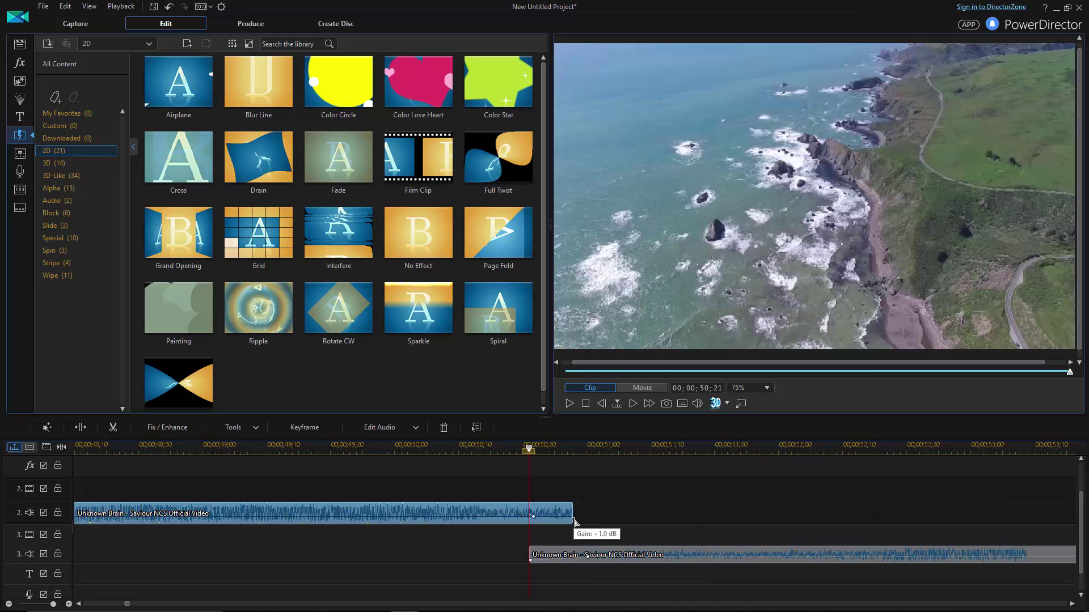
{"action": "left_click_drag", "start_coordinate": [574, 520], "coordinate": [572, 525]}
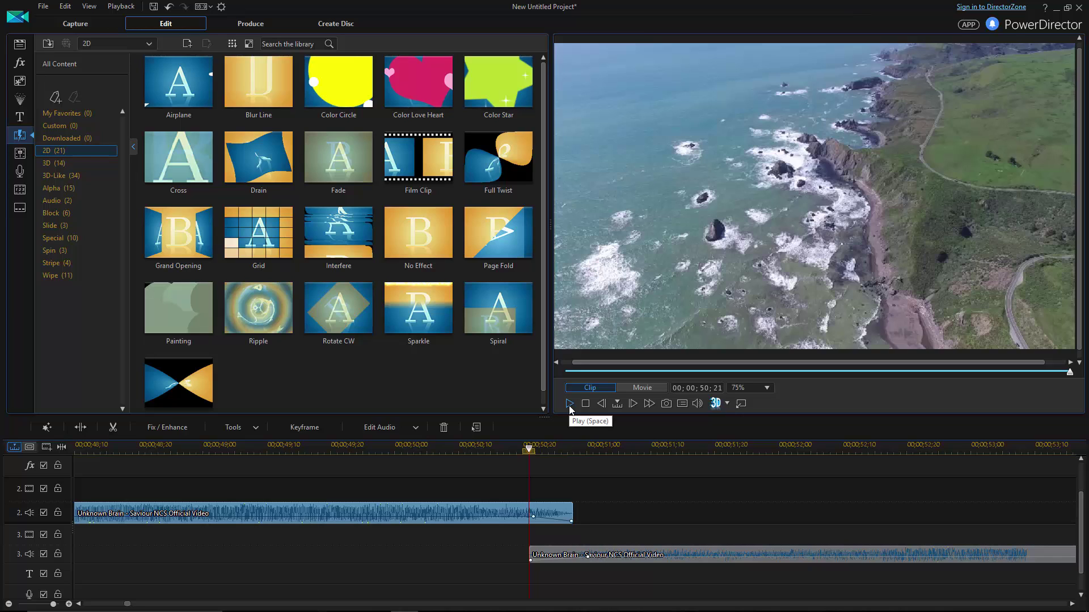
Play the ending from just before the title to hear the fade, then show the media clips library.
{"action": "left_click", "coordinate": [420, 449]}
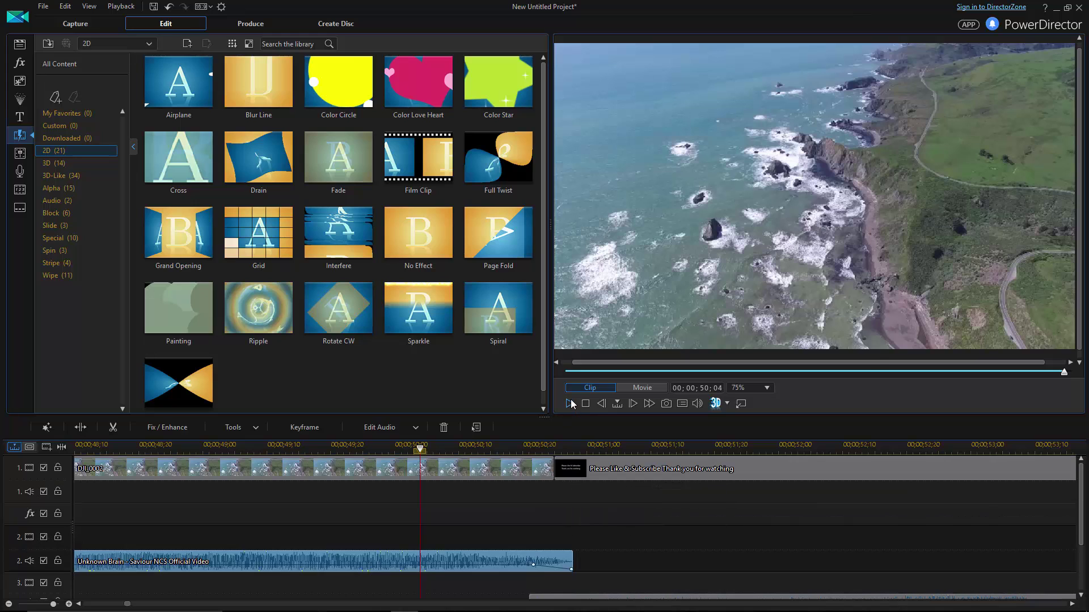
{"action": "left_click", "coordinate": [570, 403]}
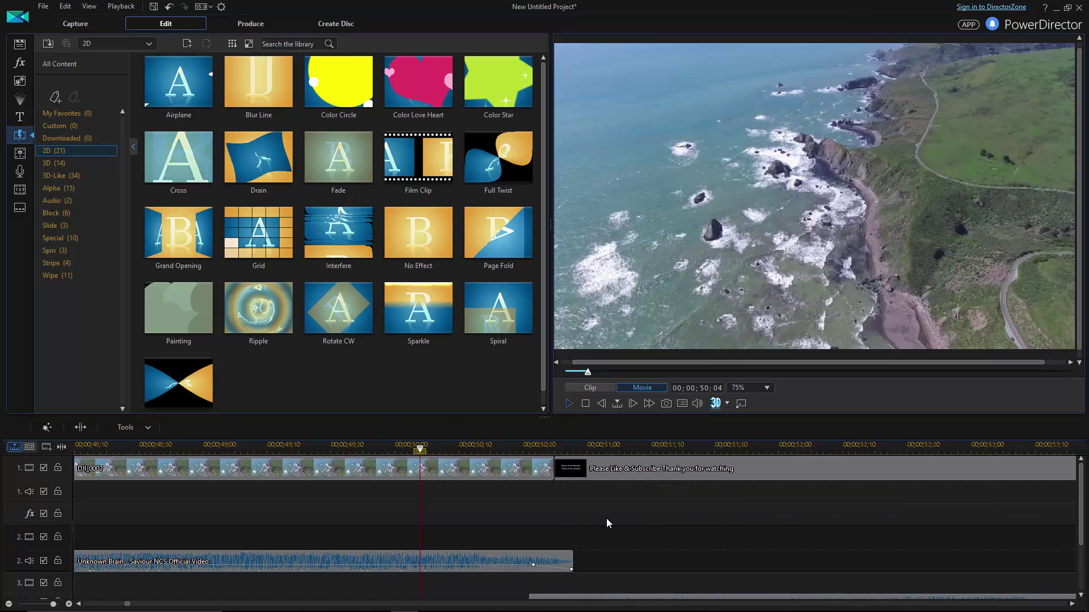
{"action": "left_click", "coordinate": [570, 403]}
{"action": "scroll", "coordinate": [576, 493], "scroll_direction": "down", "scroll_amount": 2}
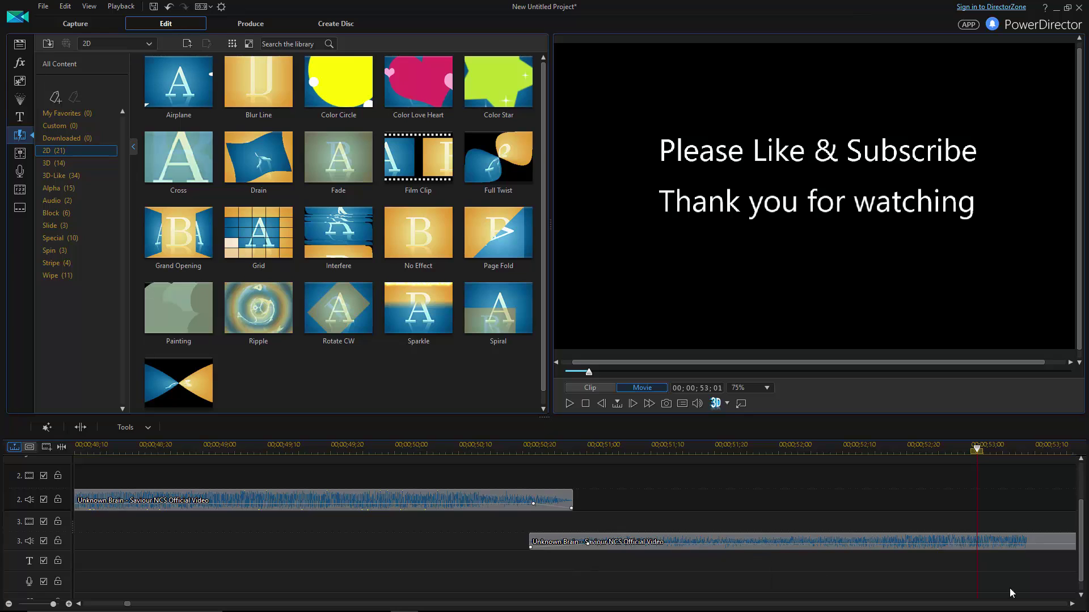
{"action": "left_click_drag", "start_coordinate": [1081, 556], "coordinate": [1084, 498]}
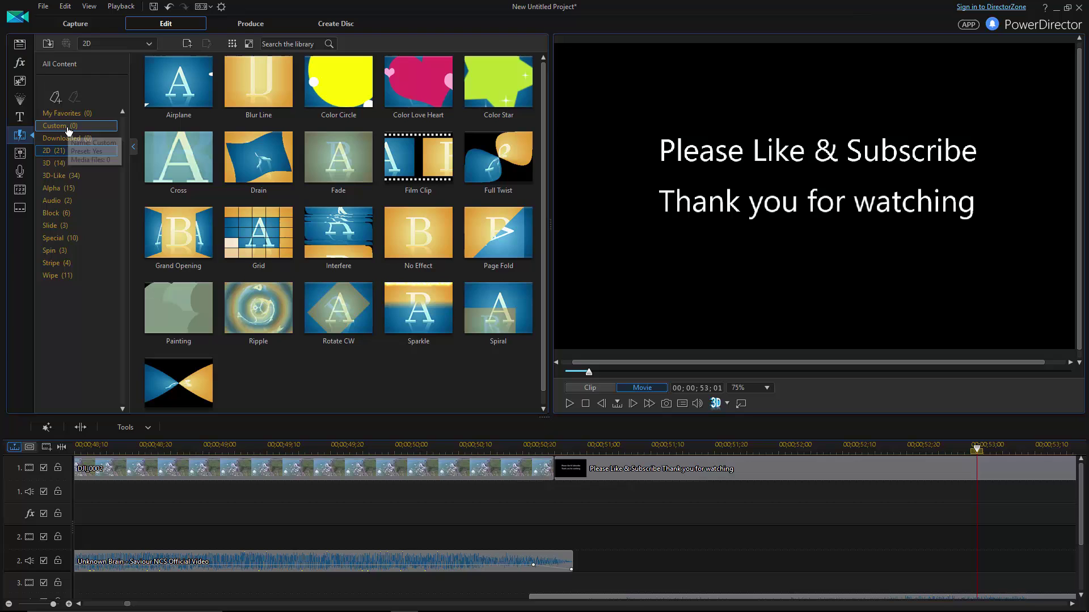
{"action": "left_click", "coordinate": [19, 43]}
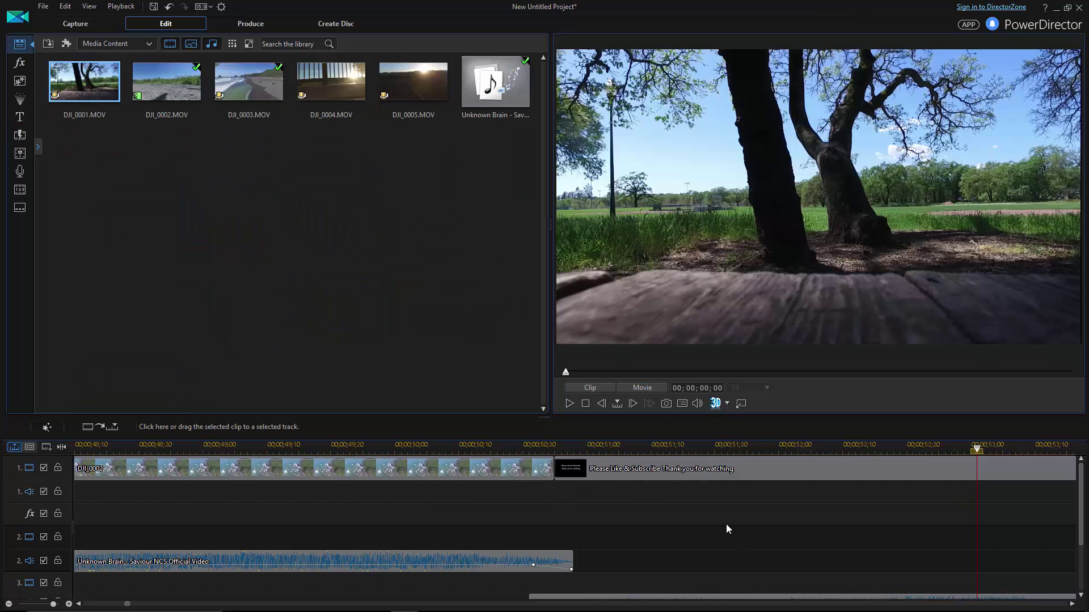
Move the music clip under the later DJI_0002 clip and delete the stray clips farther along.
{"action": "scroll", "coordinate": [688, 508], "scroll_direction": "down", "scroll_amount": 2}
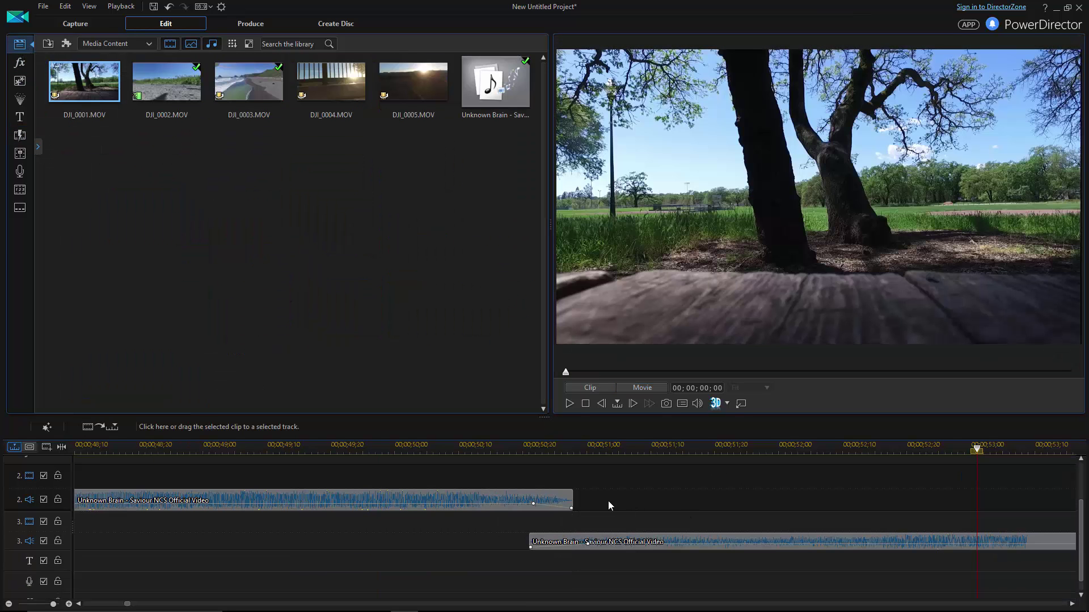
{"action": "scroll", "coordinate": [307, 503], "scroll_direction": "down", "scroll_amount": 5, "text": "ctrl"}
{"action": "left_click_drag", "start_coordinate": [1080, 555], "coordinate": [1086, 502]}
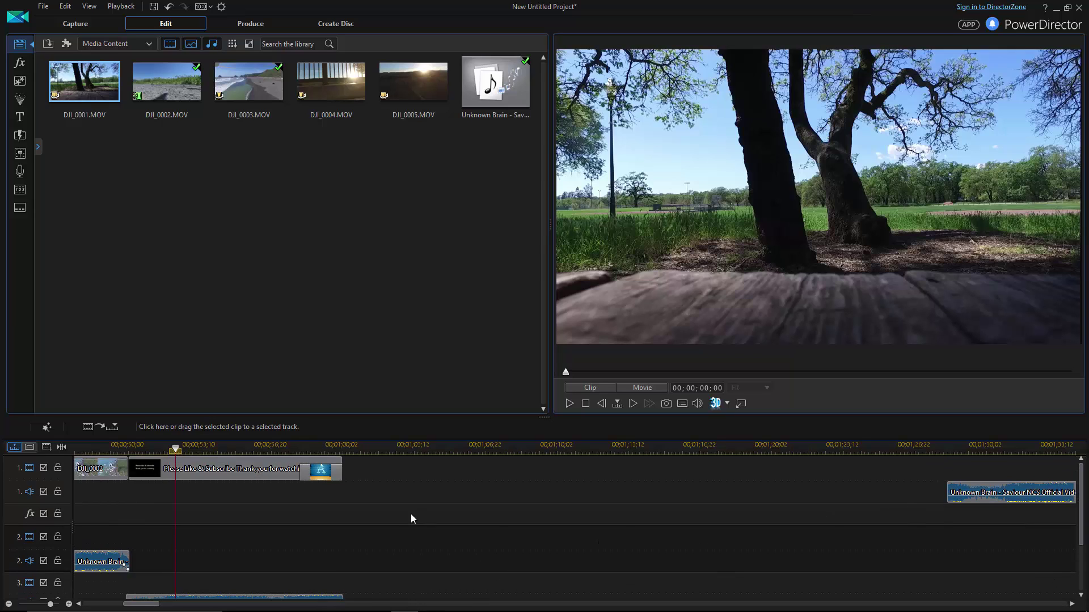
{"action": "scroll", "coordinate": [385, 516], "scroll_direction": "down", "scroll_amount": 5, "text": "ctrl"}
{"action": "left_click_drag", "start_coordinate": [274, 492], "coordinate": [613, 501]}
{"action": "scroll", "coordinate": [528, 532], "scroll_direction": "down", "scroll_amount": 5, "text": "ctrl"}
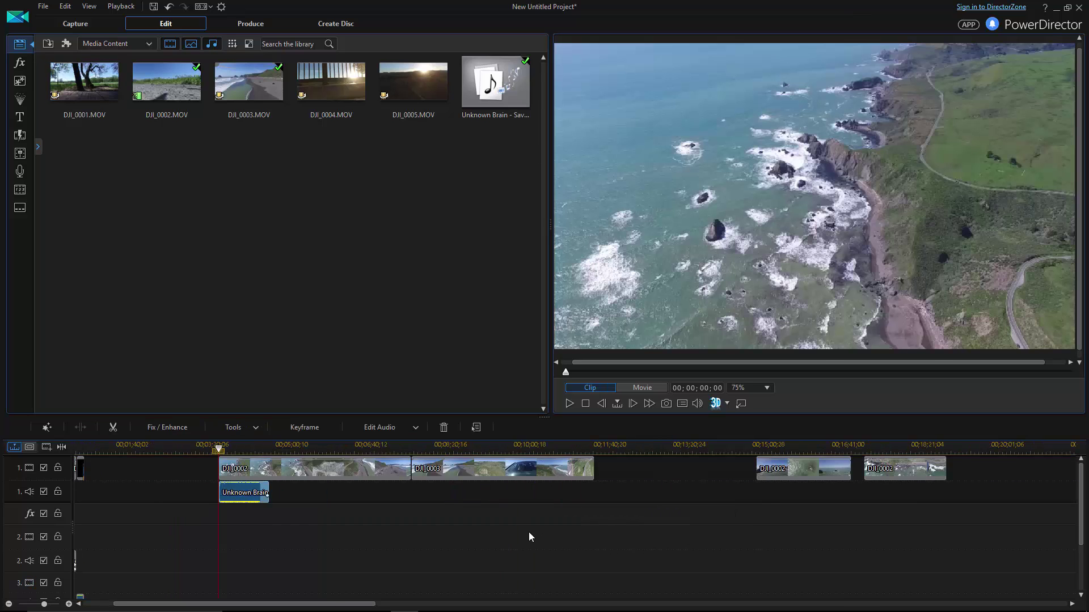
{"action": "left_click_drag", "start_coordinate": [114, 469], "coordinate": [382, 536]}
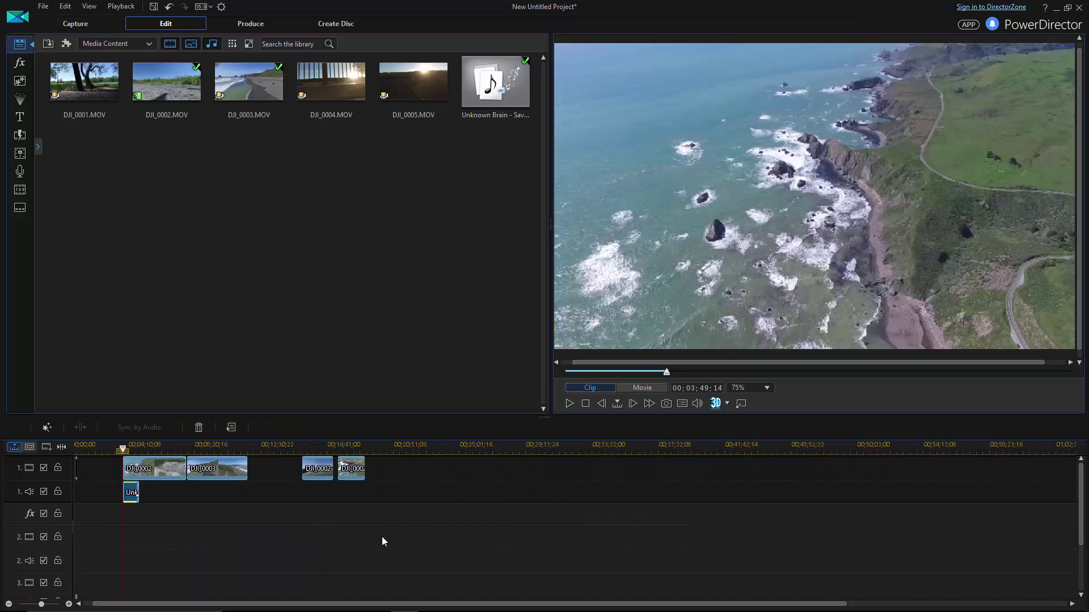
{"action": "key", "text": "Delete"}
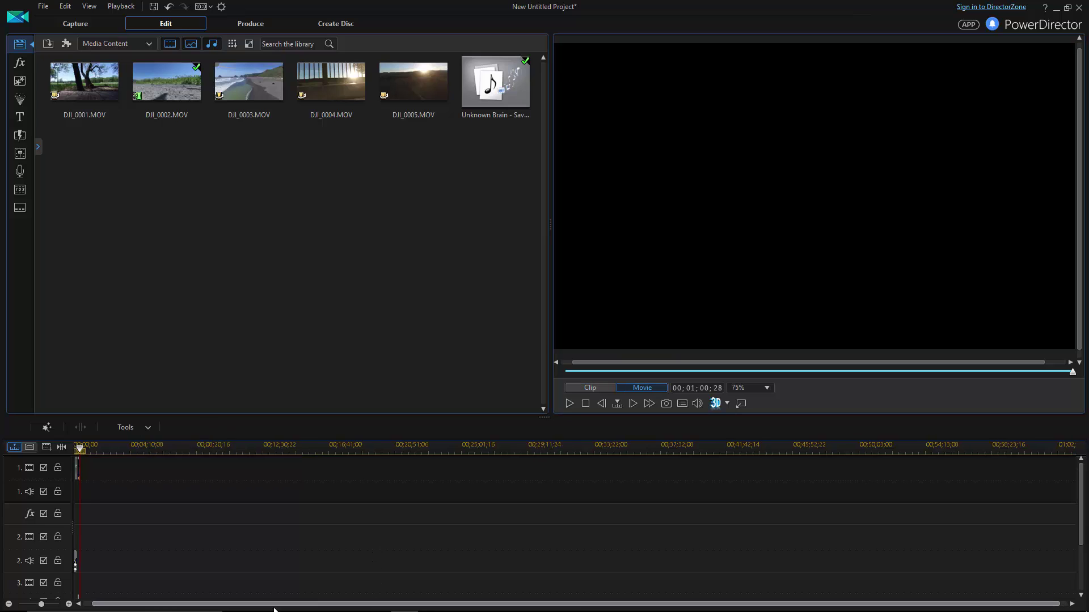
Insert the second music piece onto audio track 2 right after the first, at 00;00;50;28.
{"action": "scroll", "coordinate": [155, 530], "scroll_direction": "up", "scroll_amount": 5, "text": "ctrl"}
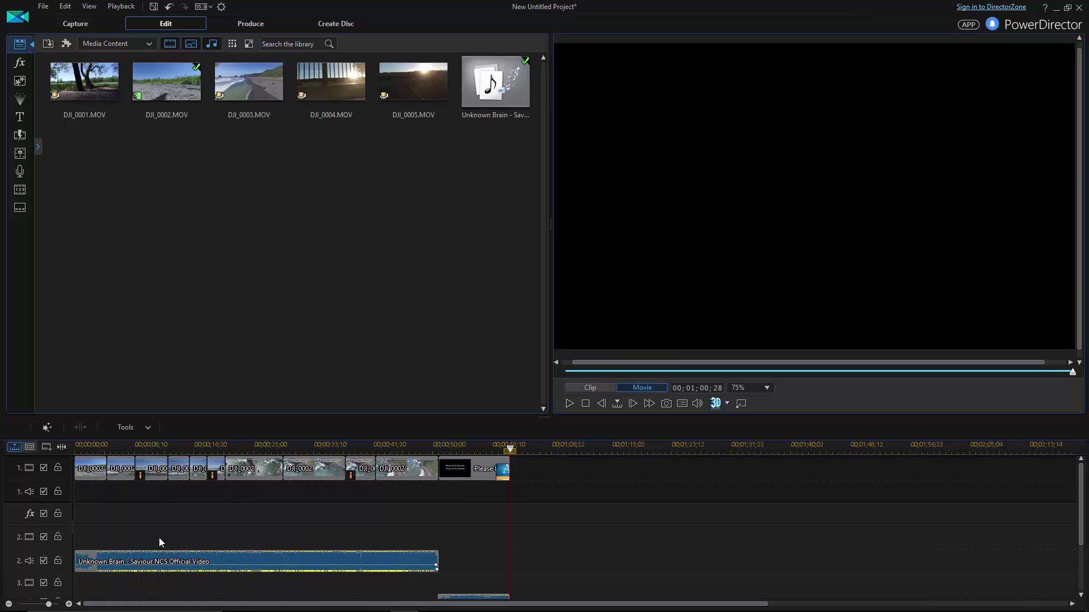
{"action": "scroll", "coordinate": [496, 547], "scroll_direction": "down", "scroll_amount": 1}
{"action": "left_click_drag", "start_coordinate": [450, 543], "coordinate": [454, 502]}
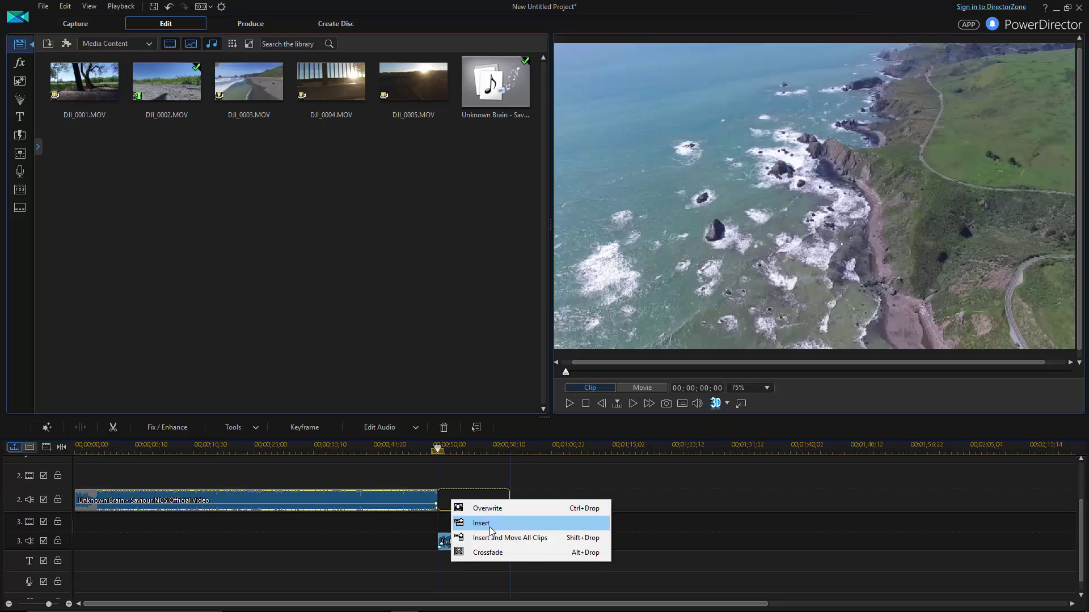
{"action": "left_click", "coordinate": [490, 527]}
{"action": "scroll", "coordinate": [544, 515], "scroll_direction": "up", "scroll_amount": 3}
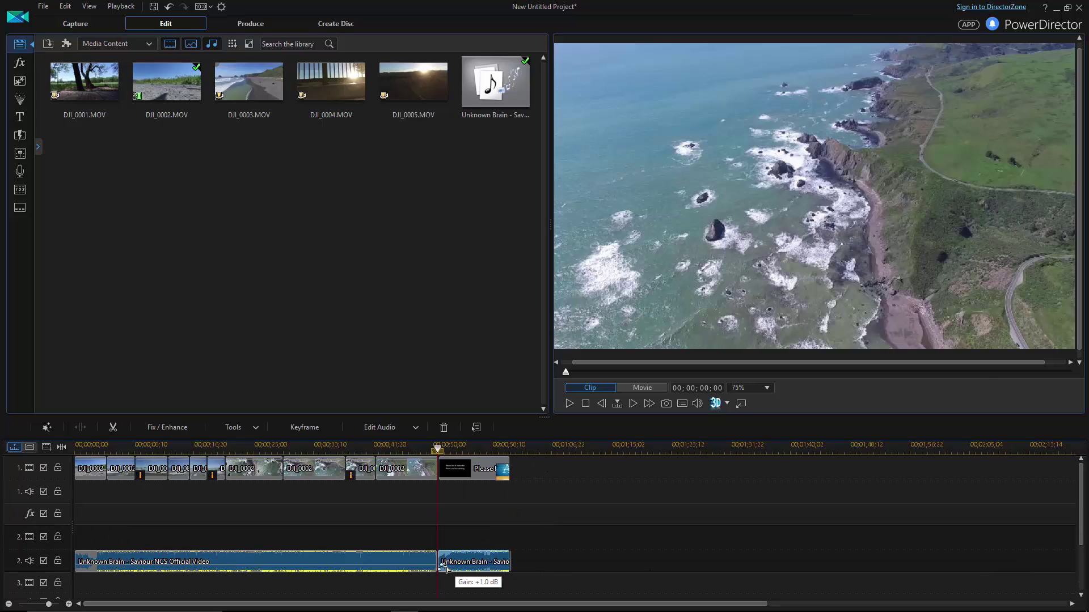
{"action": "left_click", "coordinate": [503, 512]}
{"action": "scroll", "coordinate": [442, 562], "scroll_direction": "up", "scroll_amount": 5}
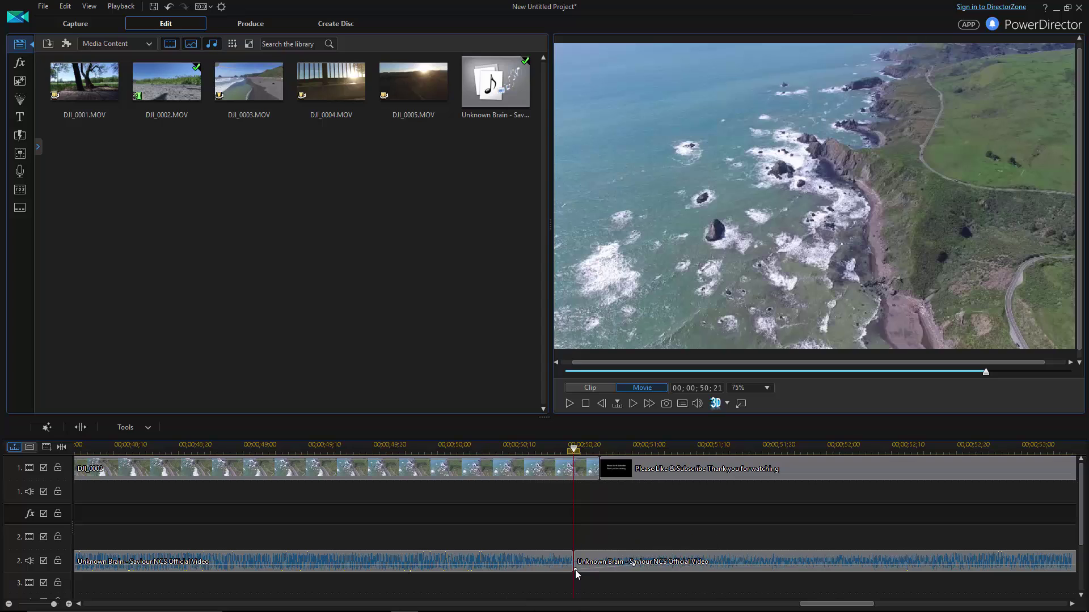
Slide the second music clip back so it butts directly against the first.
{"action": "left_click", "coordinate": [576, 567]}
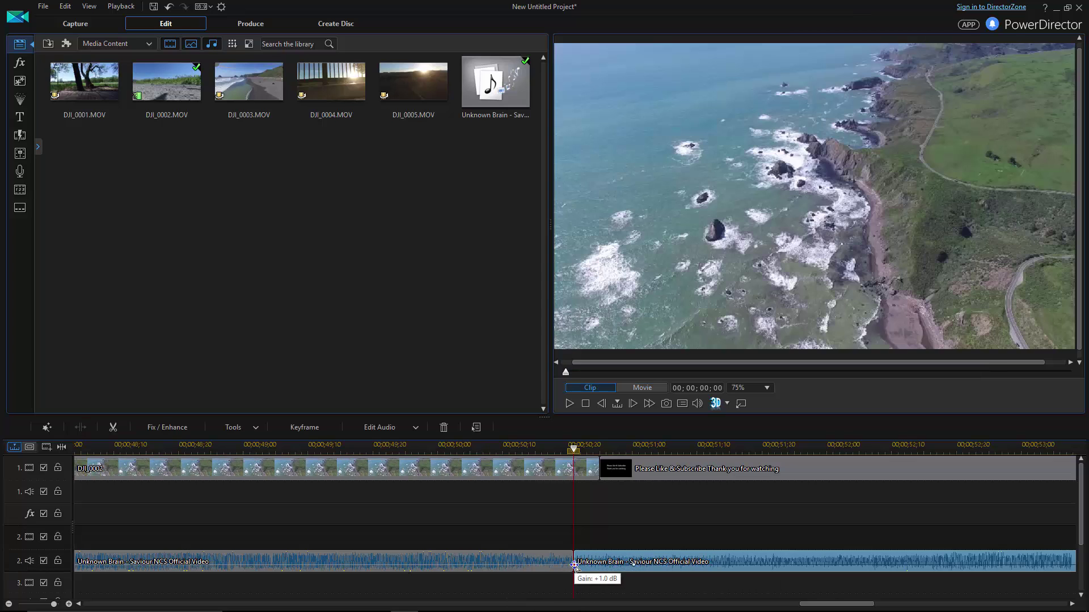
{"action": "scroll", "coordinate": [563, 584], "scroll_direction": "down", "scroll_amount": 3}
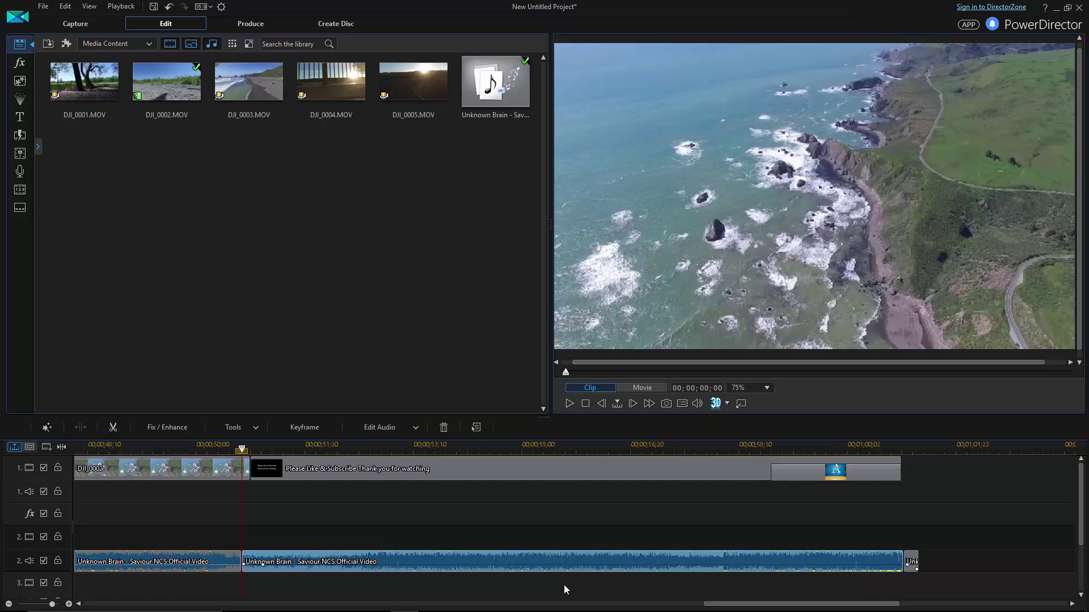
{"action": "left_click_drag", "start_coordinate": [558, 562], "coordinate": [999, 562]}
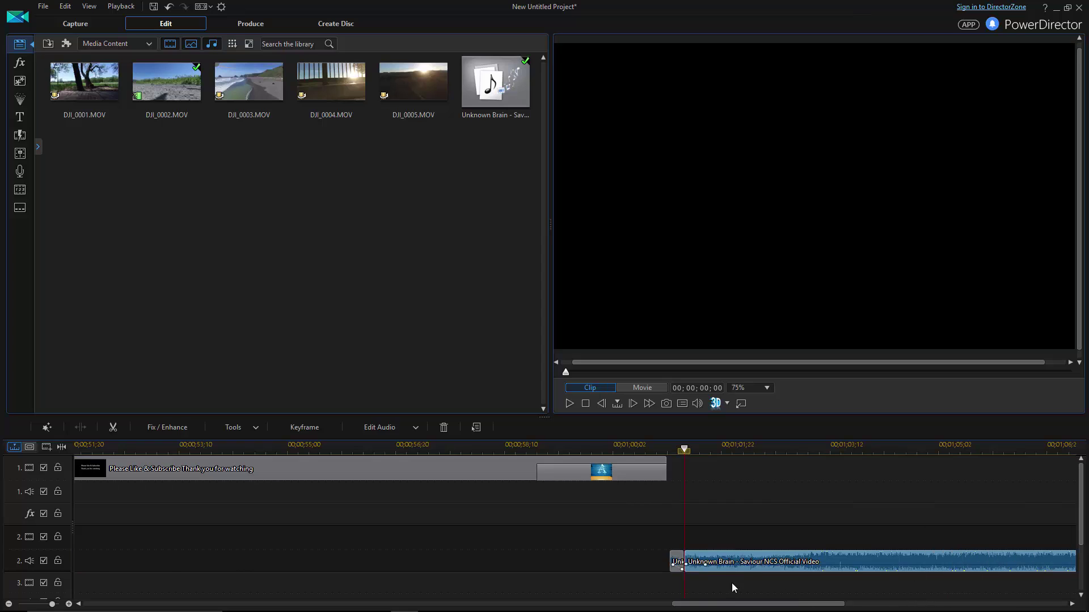
{"action": "left_click", "coordinate": [681, 569]}
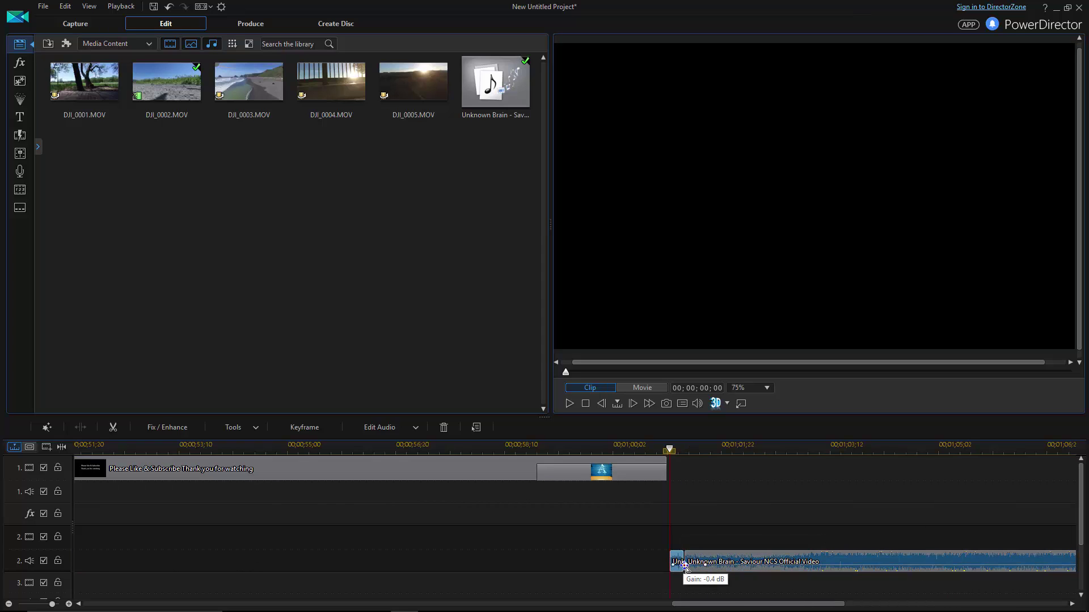
{"action": "left_click_drag", "start_coordinate": [692, 565], "coordinate": [385, 564]}
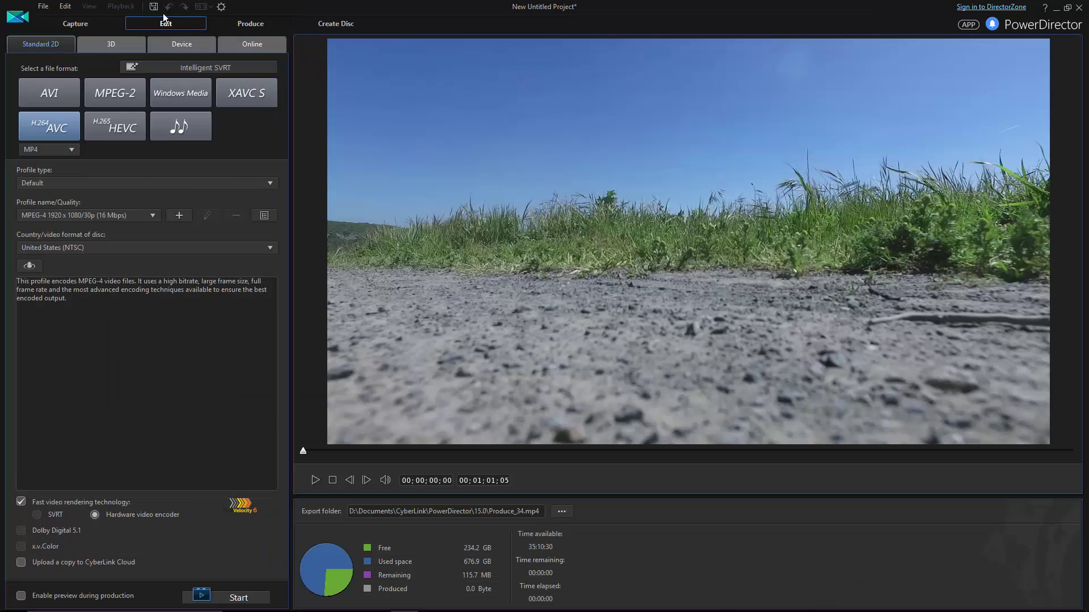
Stretch the 'Please Like & Subscribe' title to 00;00;10;08, ending at 00;01;01;05 with the music.
{"action": "left_click", "coordinate": [173, 22]}
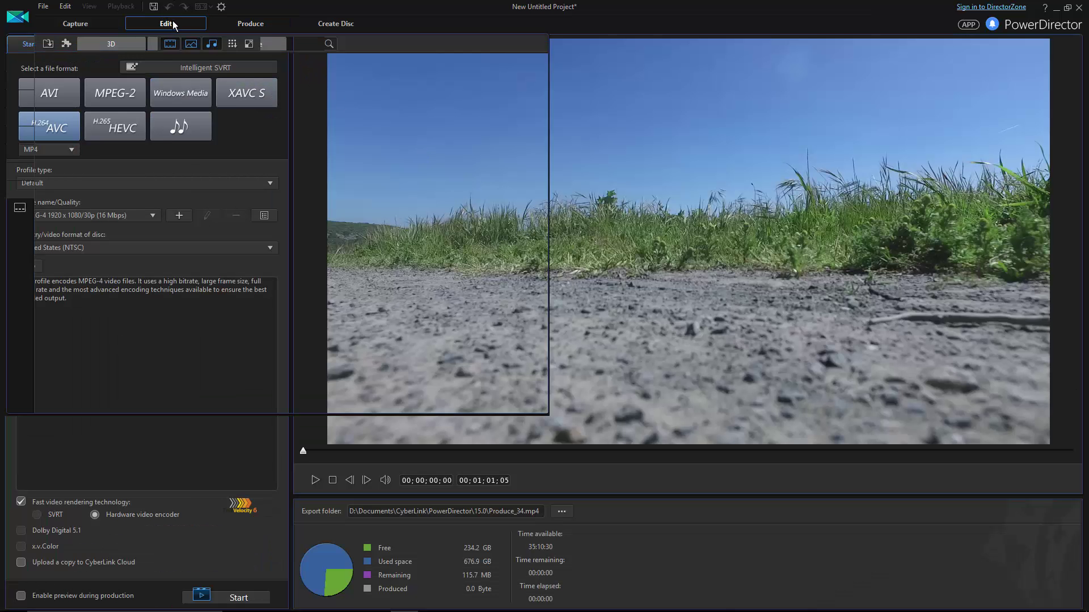
{"action": "left_click", "coordinate": [1001, 469]}
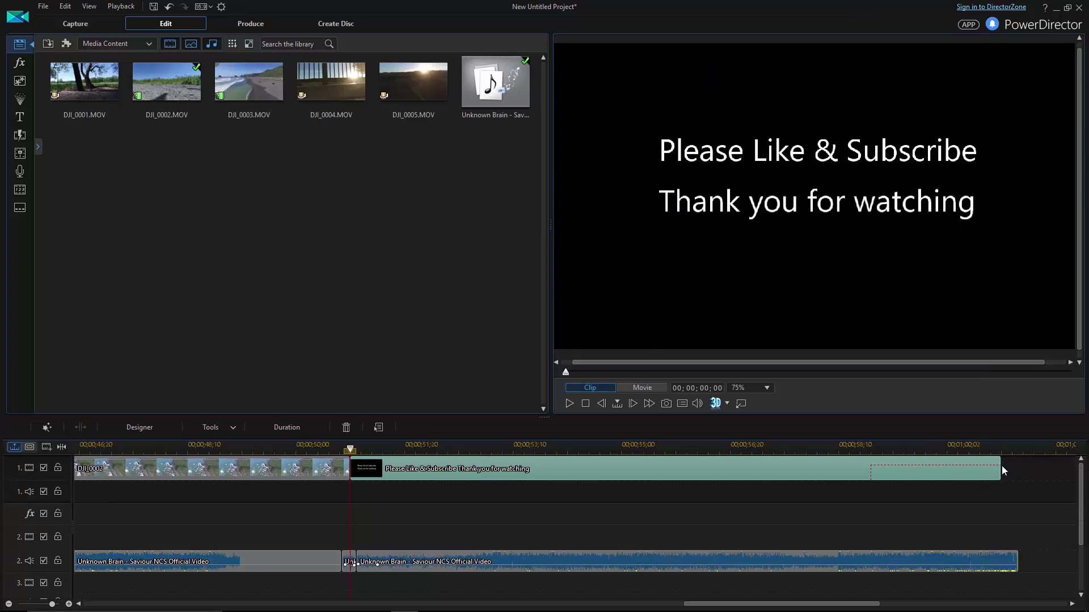
{"action": "left_click_drag", "start_coordinate": [1001, 471], "coordinate": [1018, 472]}
{"action": "left_click", "coordinate": [1045, 550]}
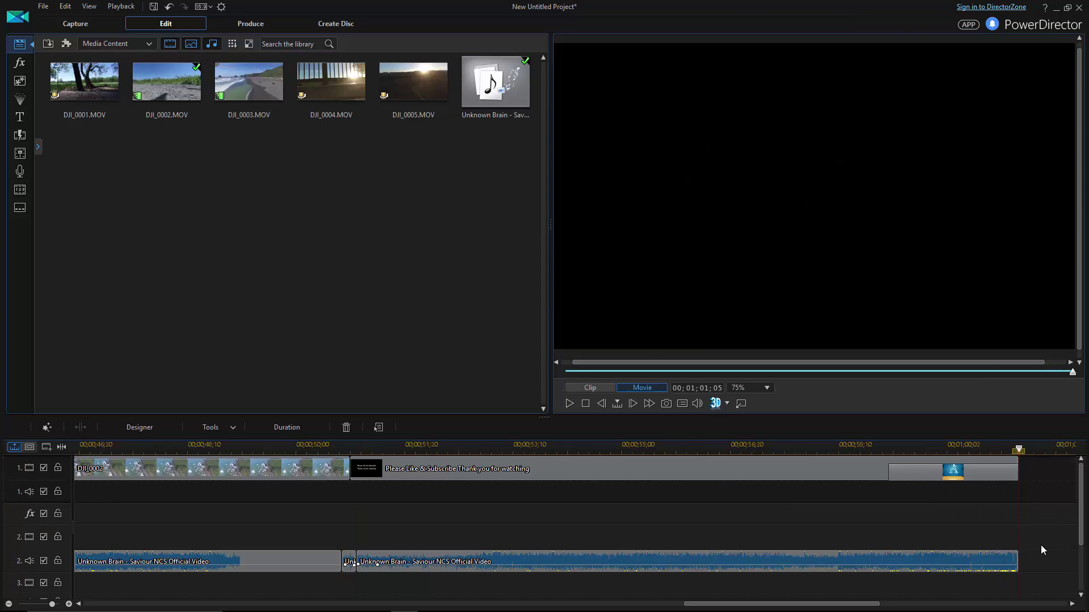
Render the movie to Produce_34.mp4 as H.264 MP4, 1920 x 1080/30p at 16 Mbps.
{"action": "left_click", "coordinate": [250, 23]}
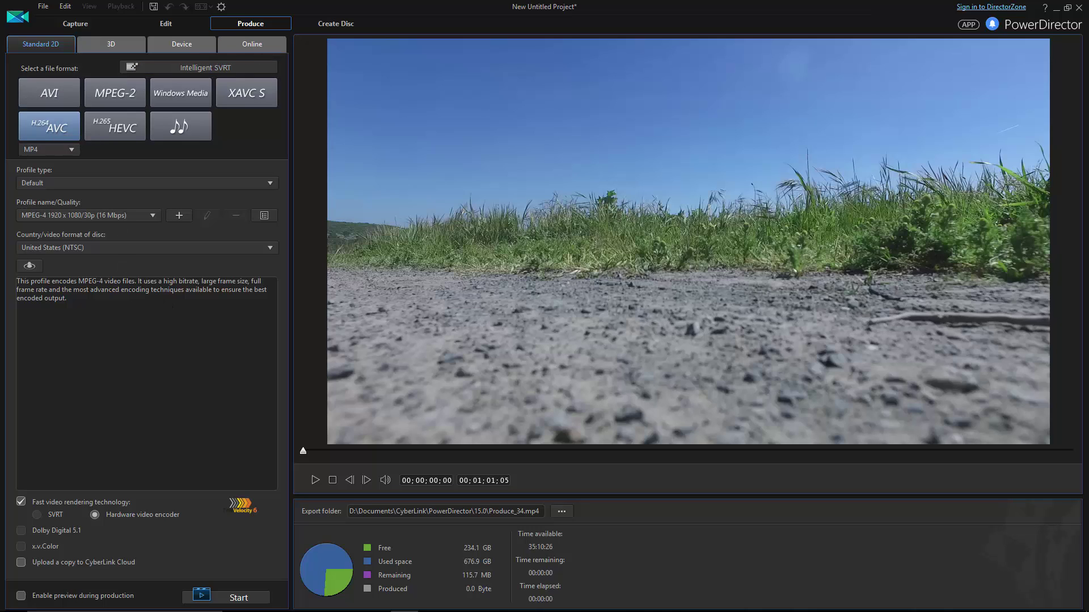
{"action": "left_click", "coordinate": [36, 148]}
{"action": "left_click", "coordinate": [36, 148]}
{"action": "left_click", "coordinate": [36, 148]}
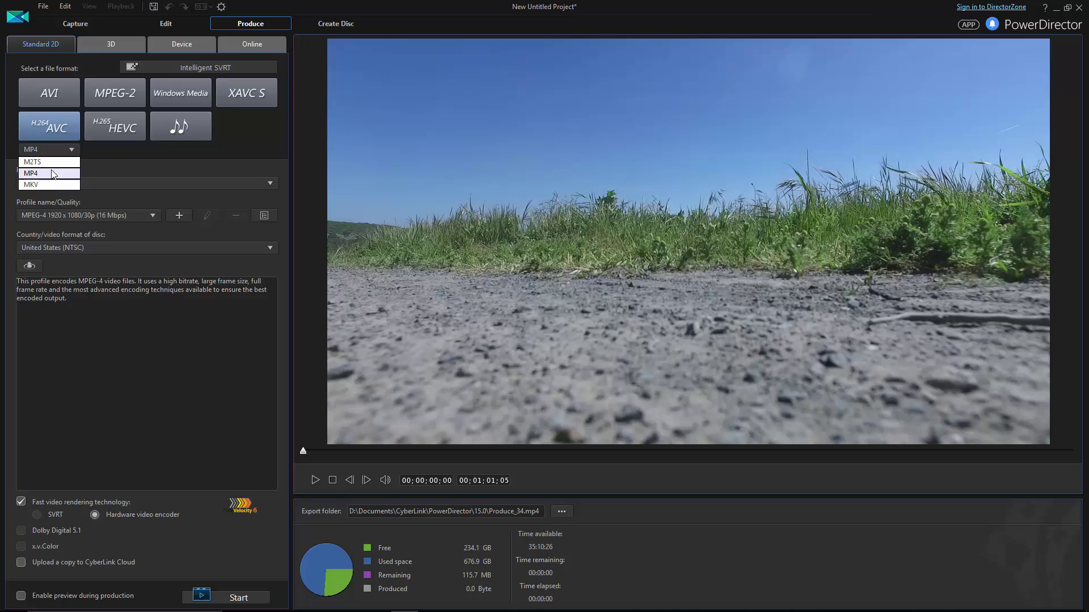
{"action": "left_click", "coordinate": [97, 182]}
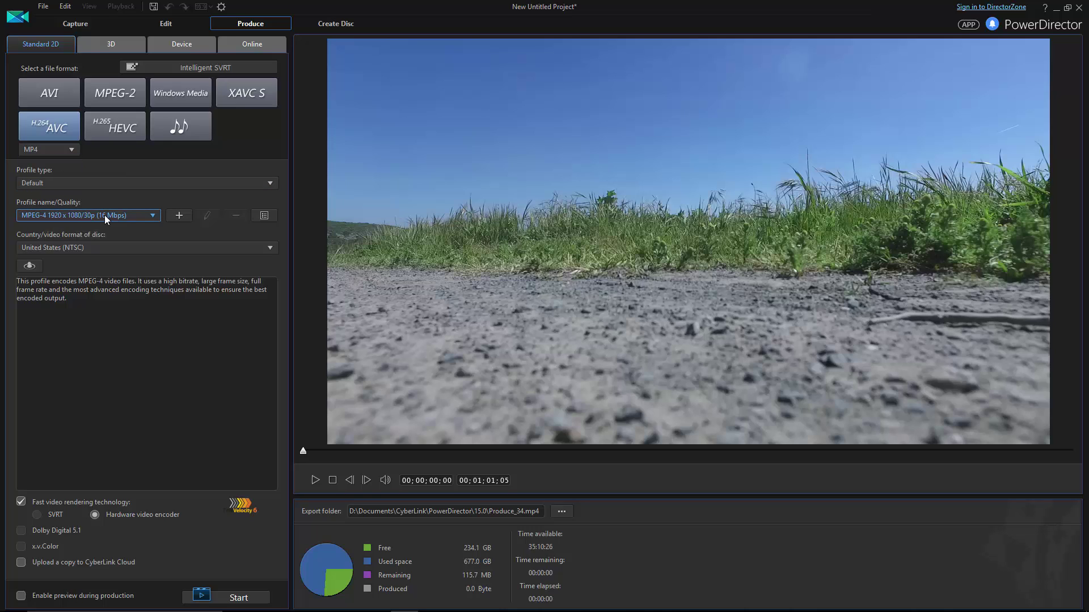
{"action": "left_click", "coordinate": [105, 216]}
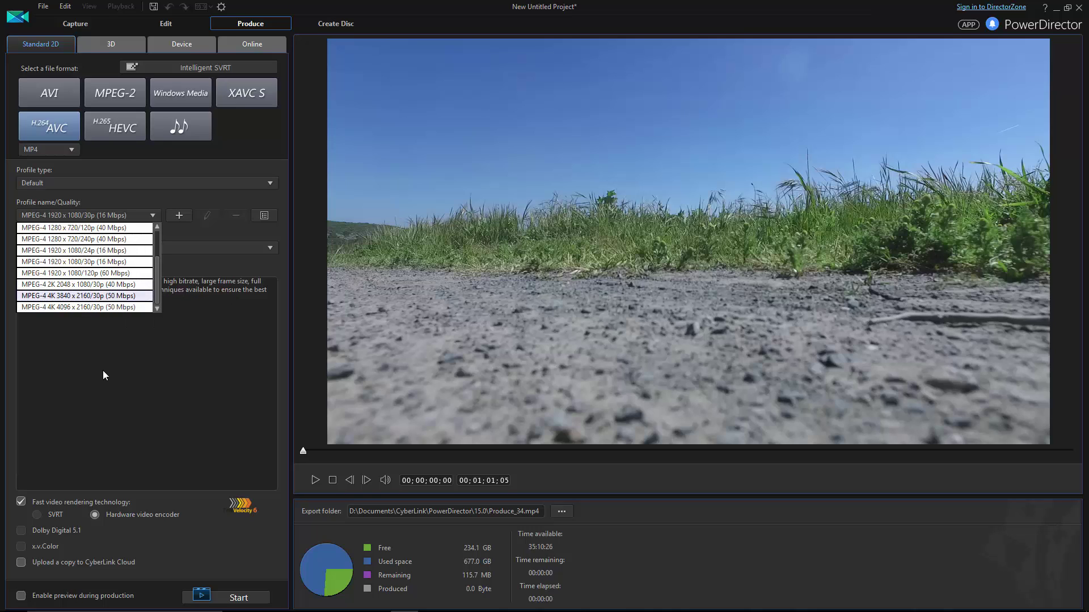
{"action": "left_click", "coordinate": [100, 263]}
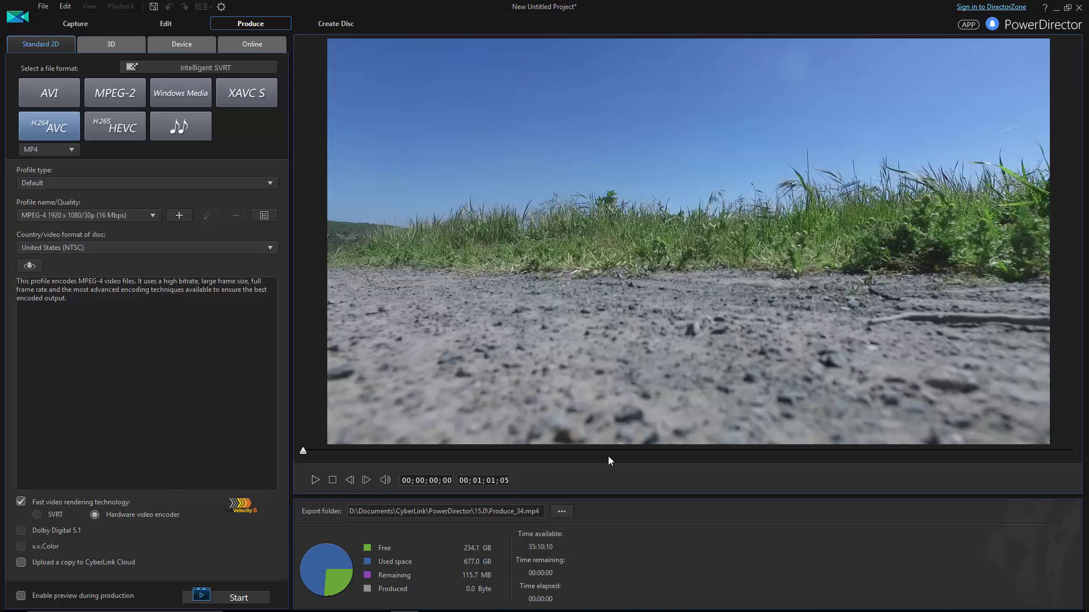
{"action": "left_click", "coordinate": [236, 598]}
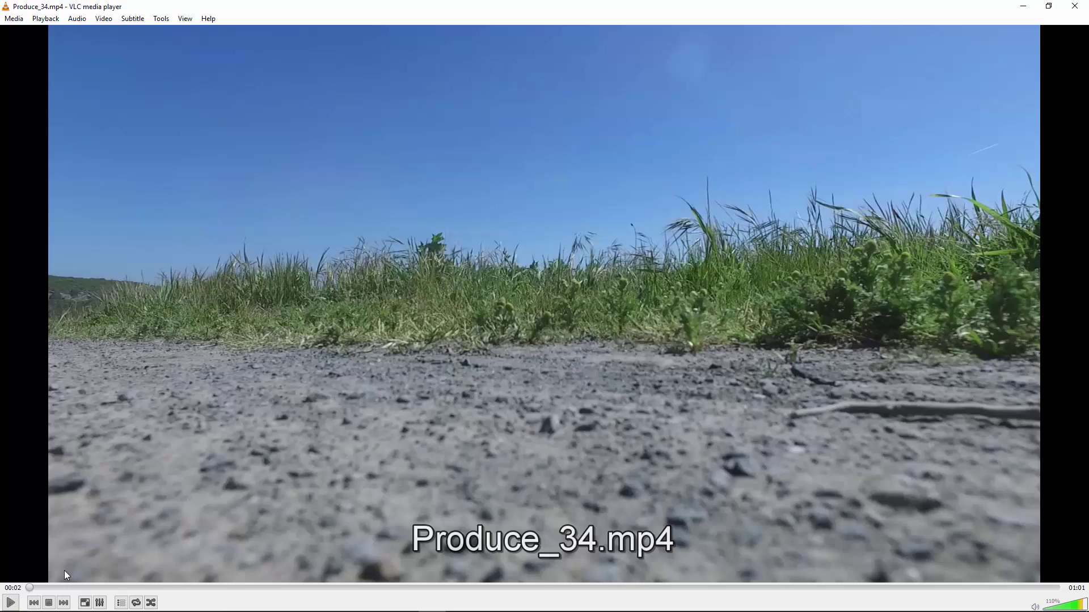
Play Produce_34.mp4 in VLC from its 00:00 start.
{"action": "left_click", "coordinate": [28, 579]}
{"action": "left_click", "coordinate": [15, 605]}
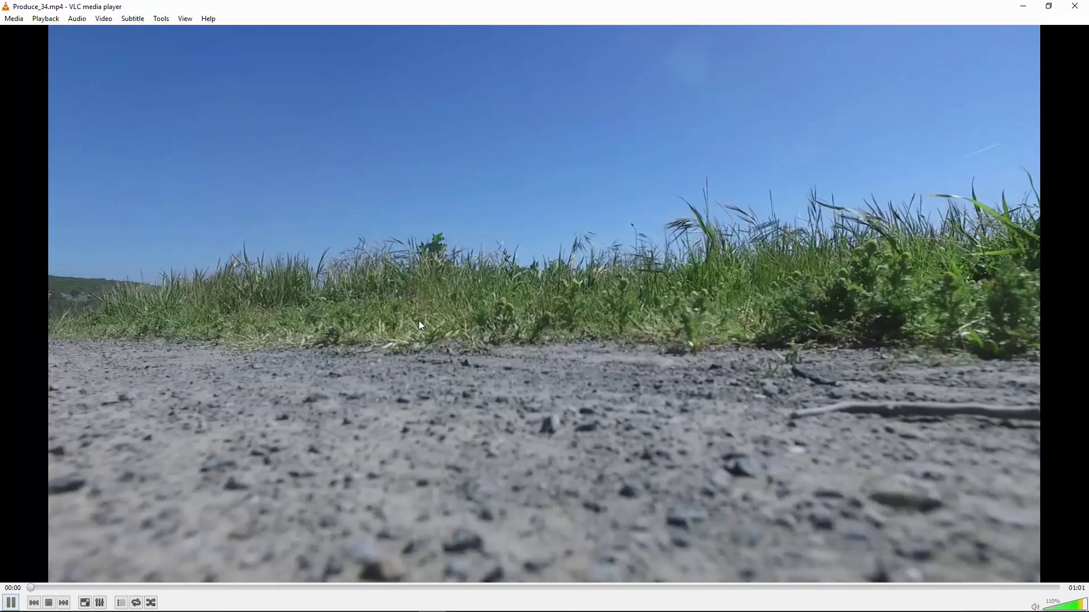